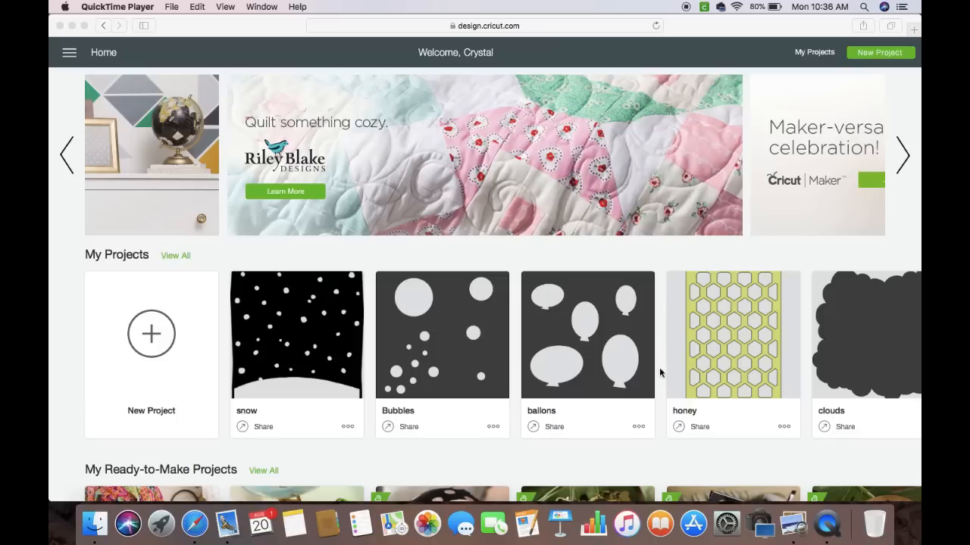
Look through the saved projects and start a new blank project.
left_click(912, 351)
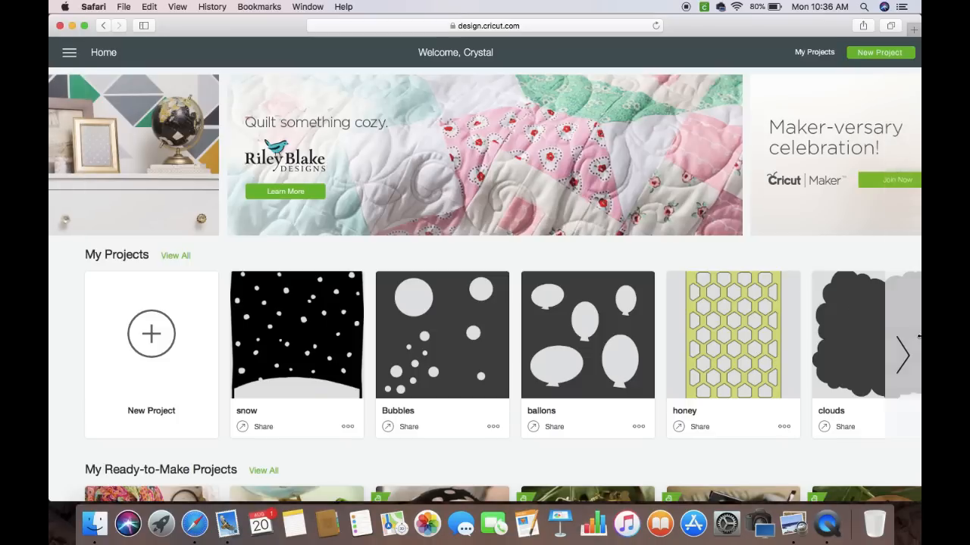
left_click(907, 354)
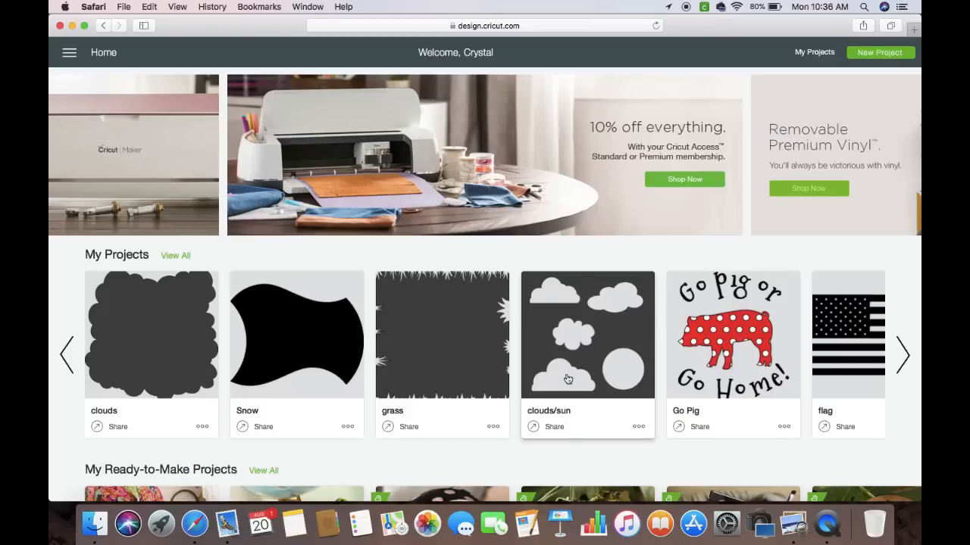
left_click(64, 354)
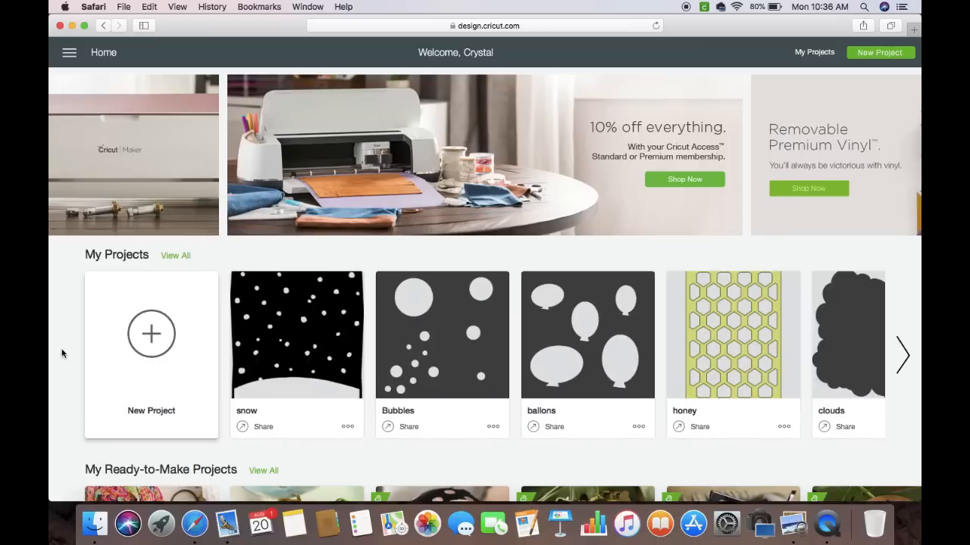
left_click(145, 341)
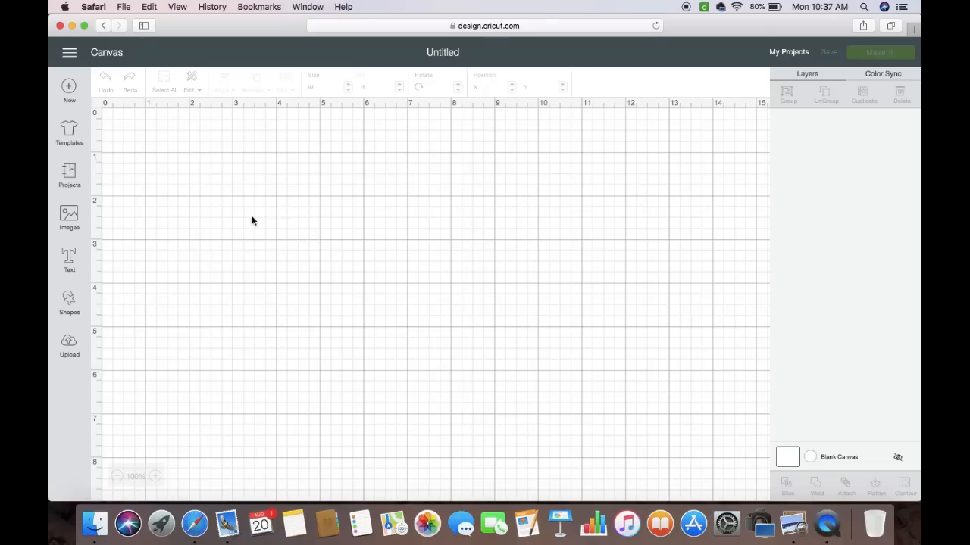
Insert a basic square shape on the blank canvas.
left_click(60, 305)
left_click(120, 217)
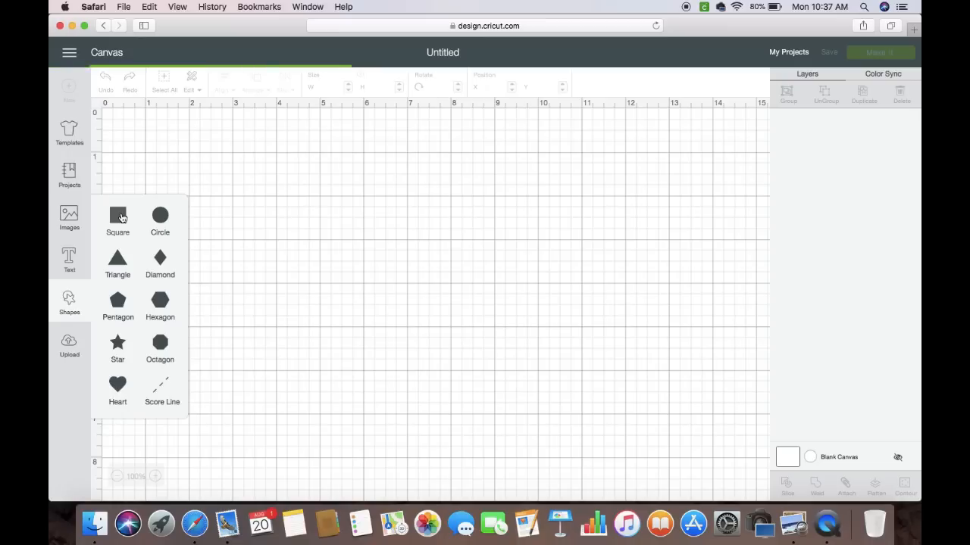
left_click(250, 244)
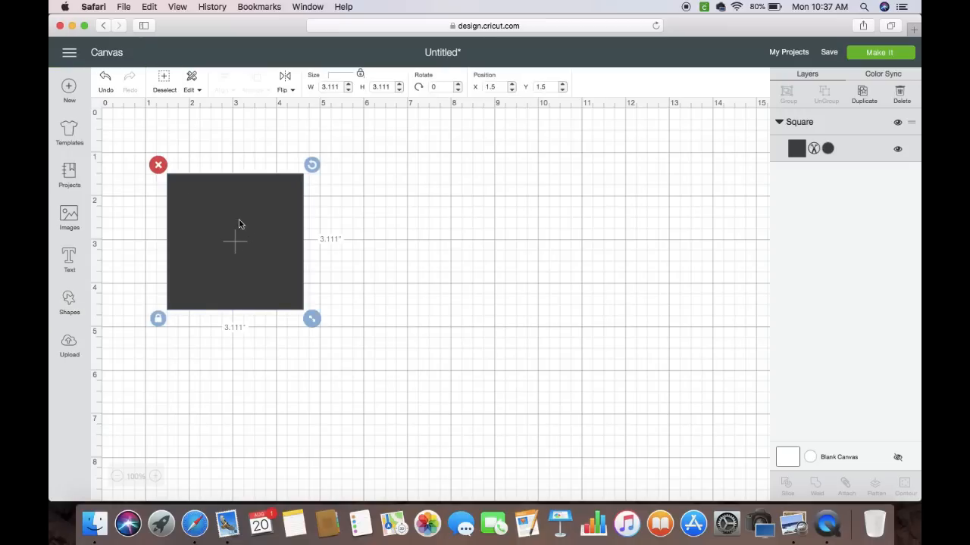
Set the square's width and height to 6 inches and move it to about X 6.18, Y 1.51.
left_click(339, 86)
type("6")
left_click(386, 86)
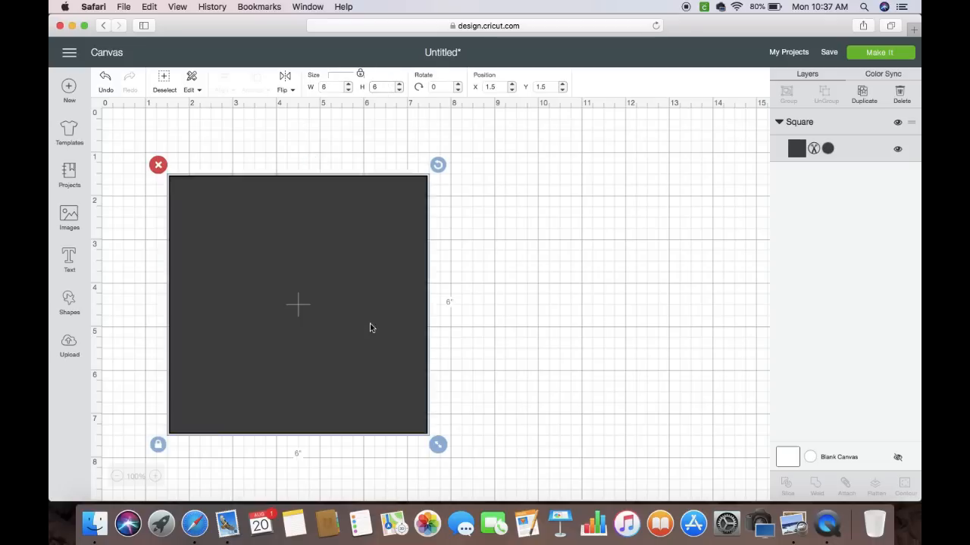
left_click_drag(255, 366, 460, 368)
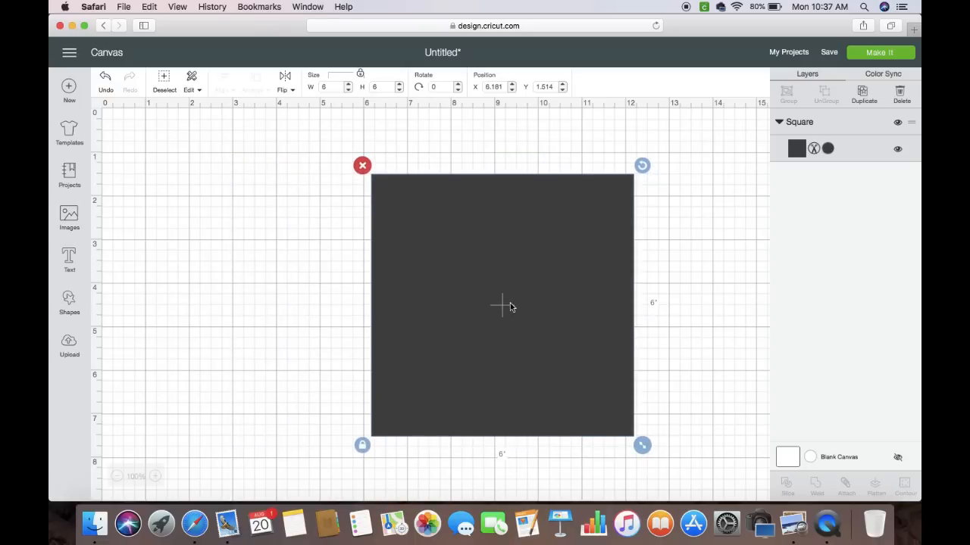
Search the image library for "cloud".
left_click(67, 225)
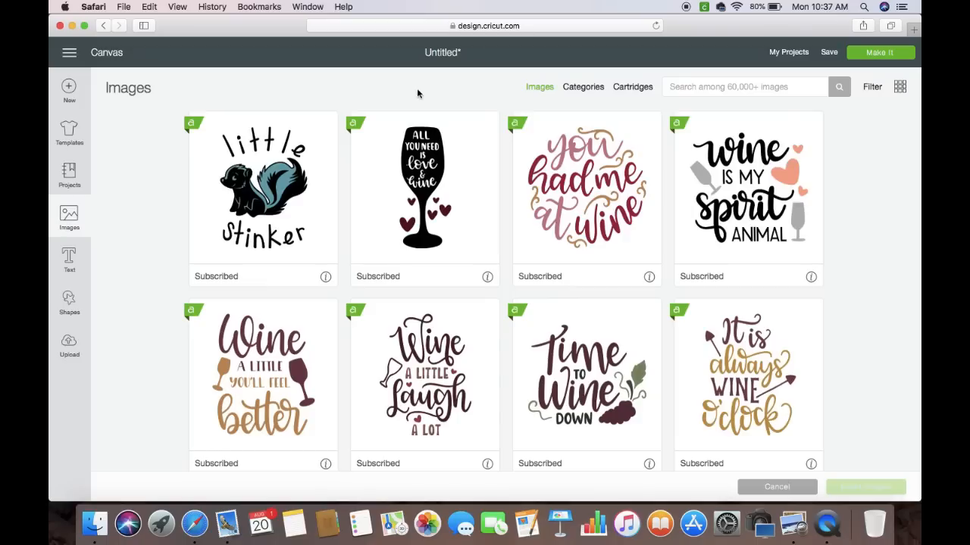
left_click(706, 90)
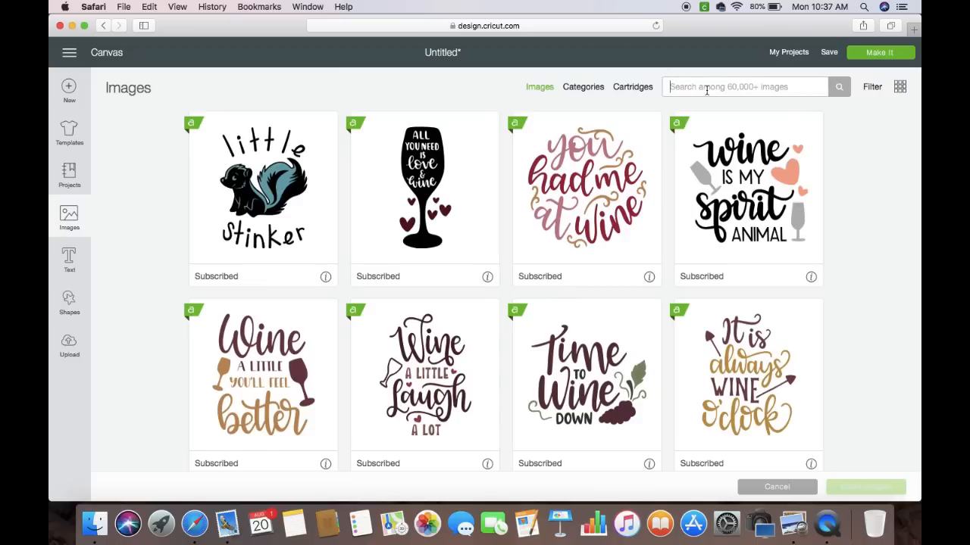
type("cloud")
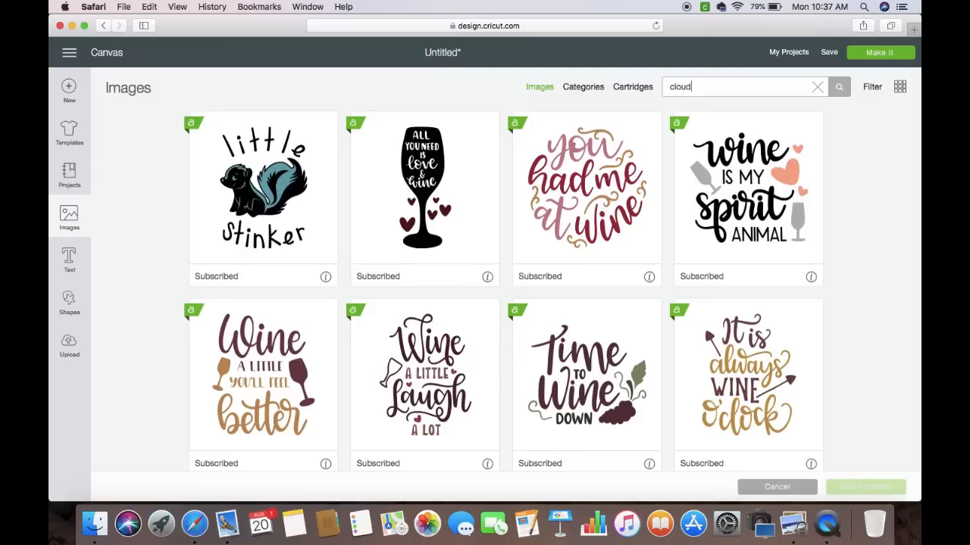
key("Return")
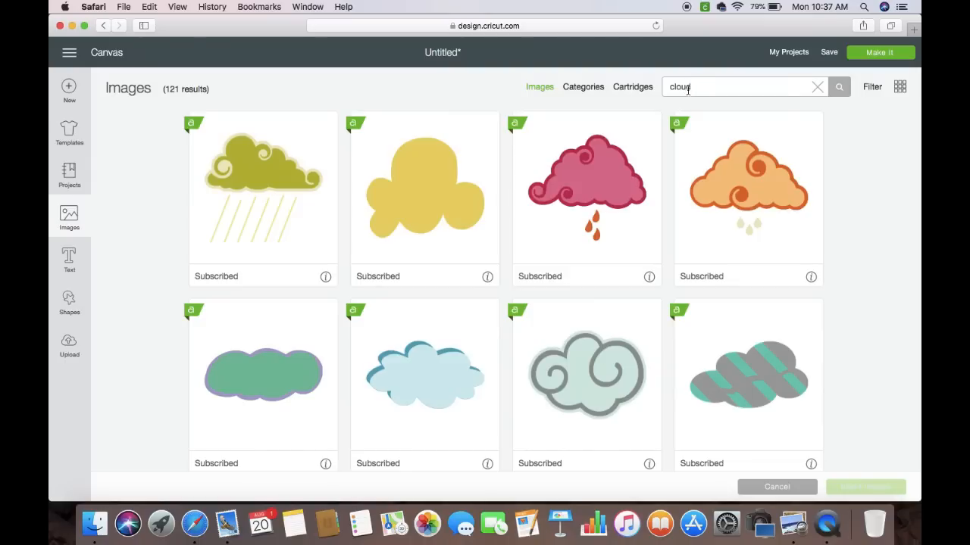
Examine the cloud search results for simple cloud shapes suitable for the design.
scroll(586, 390, "down", 5)
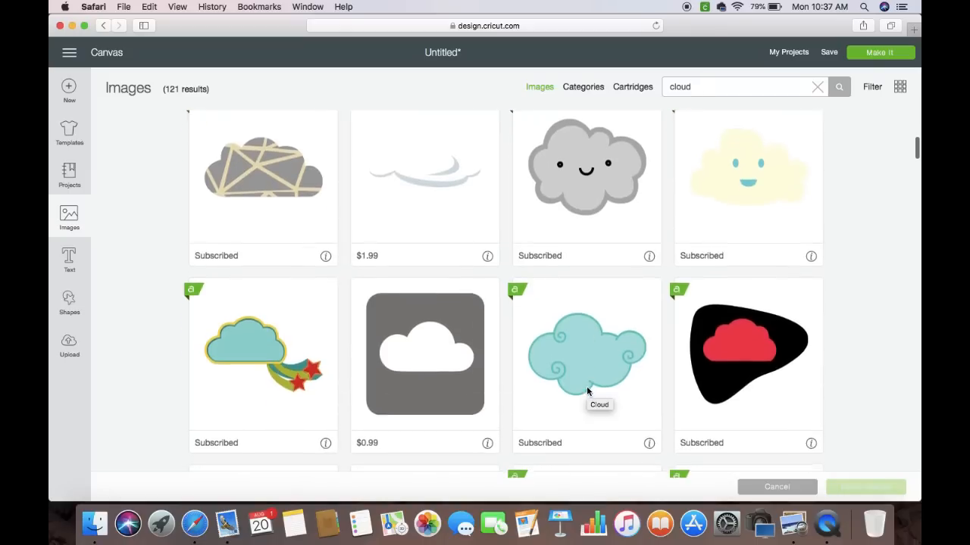
scroll(587, 390, "up", 2)
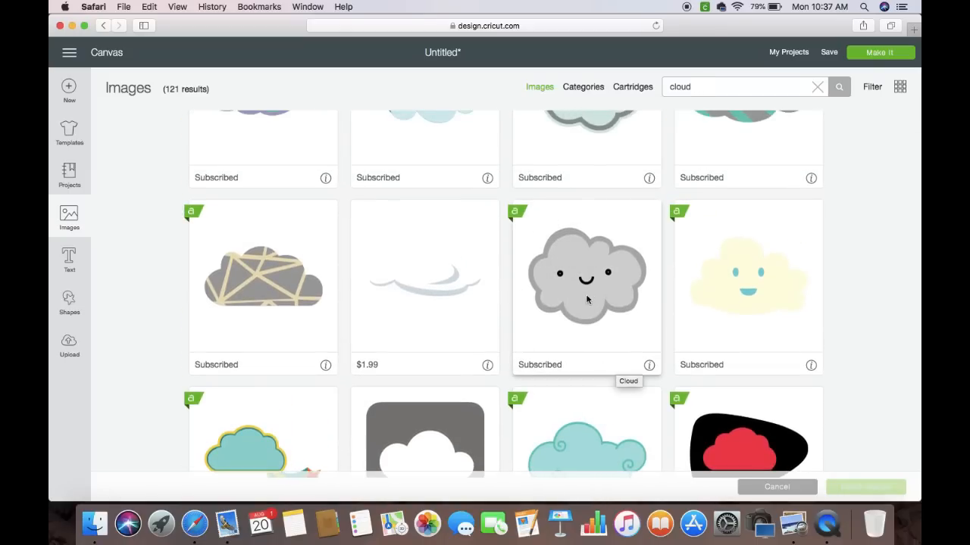
scroll(588, 295, "down", 3)
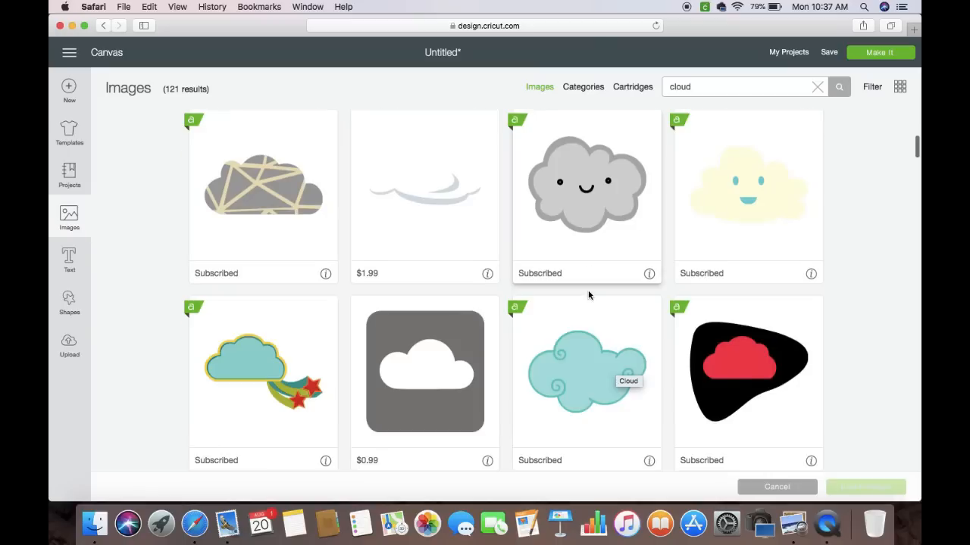
scroll(536, 372, "down", 10)
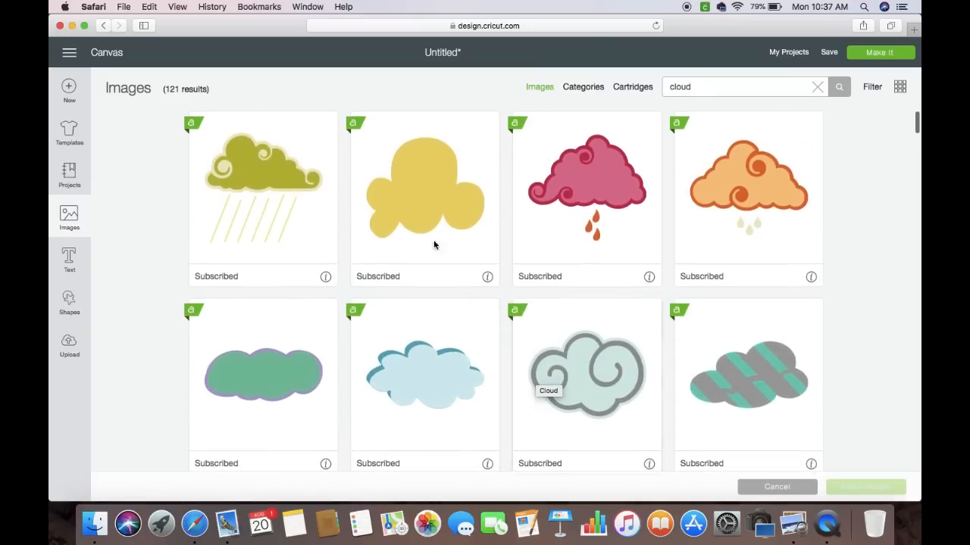
scroll(646, 451, "down", 5)
scroll(606, 388, "down", 4)
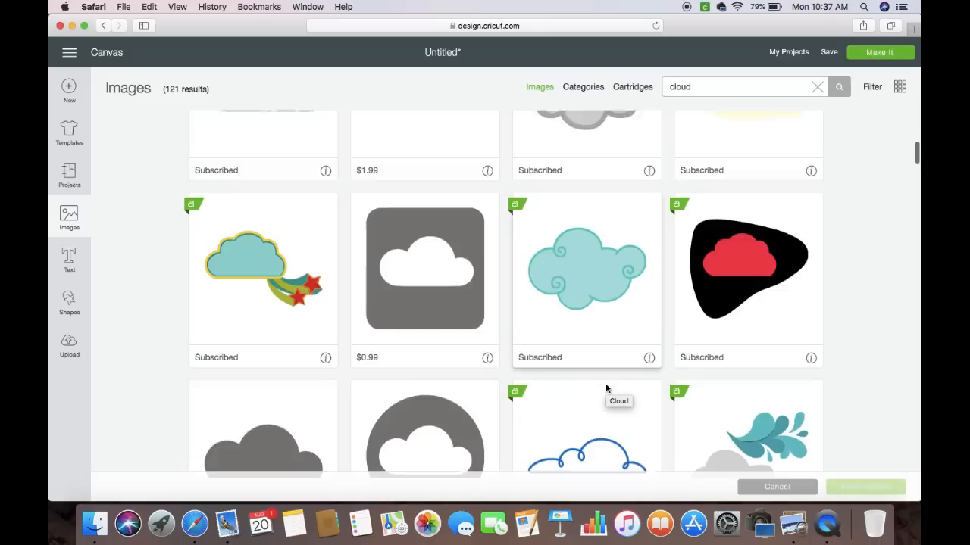
scroll(605, 384, "down", 5)
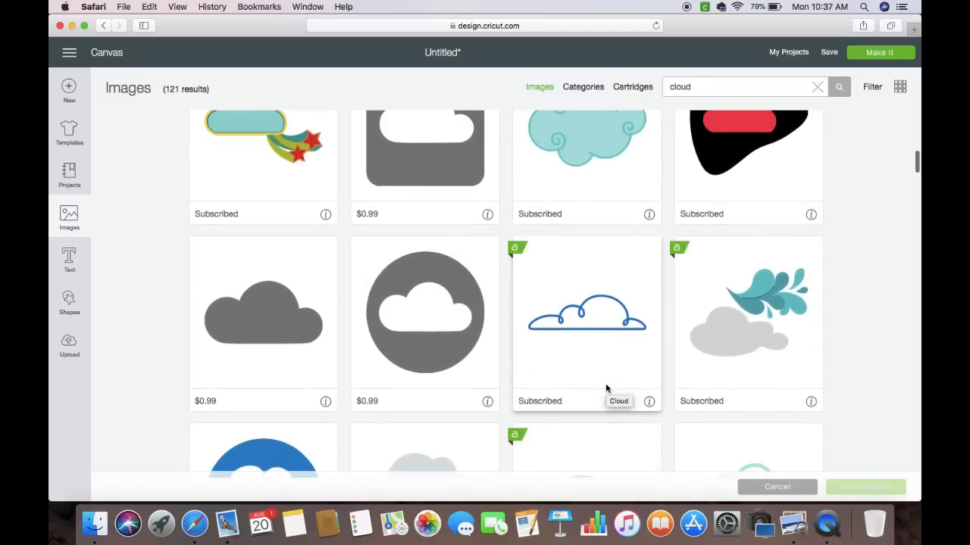
scroll(605, 383, "down", 4)
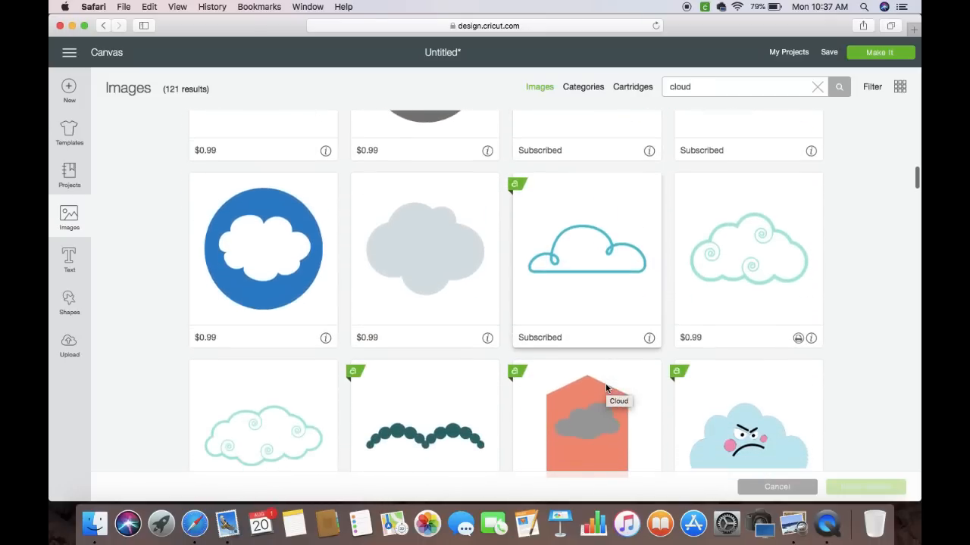
scroll(605, 383, "down", 4)
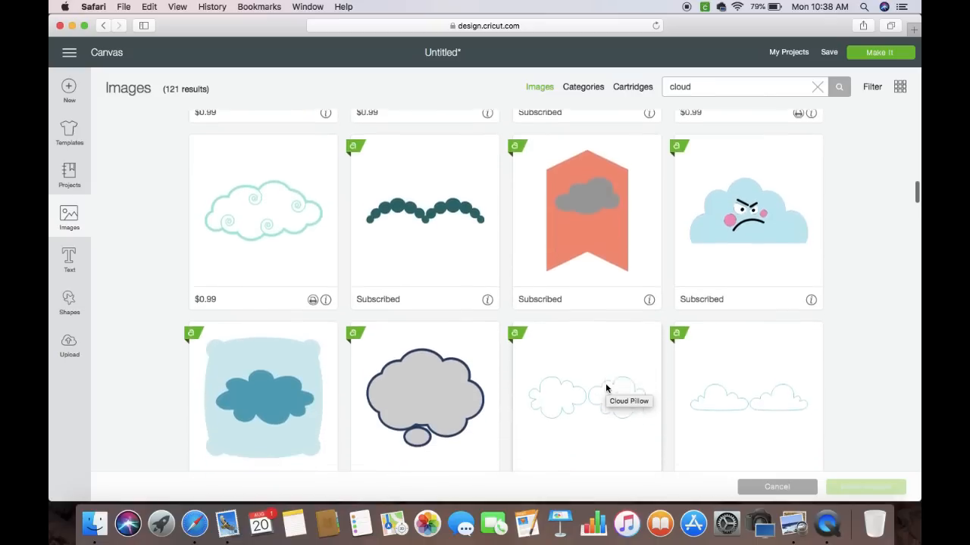
scroll(605, 384, "up", 1)
scroll(605, 383, "down", 5)
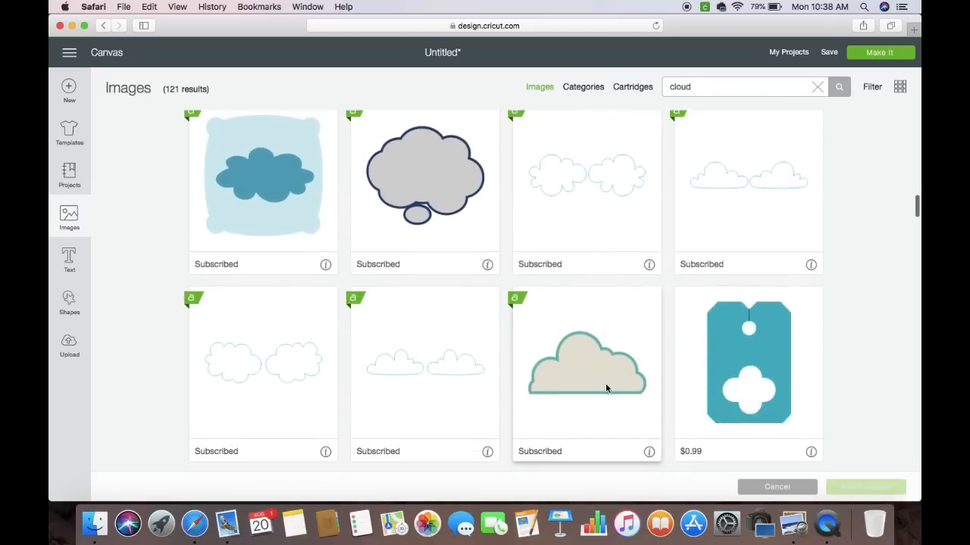
scroll(606, 383, "up", 1)
scroll(605, 384, "down", 3)
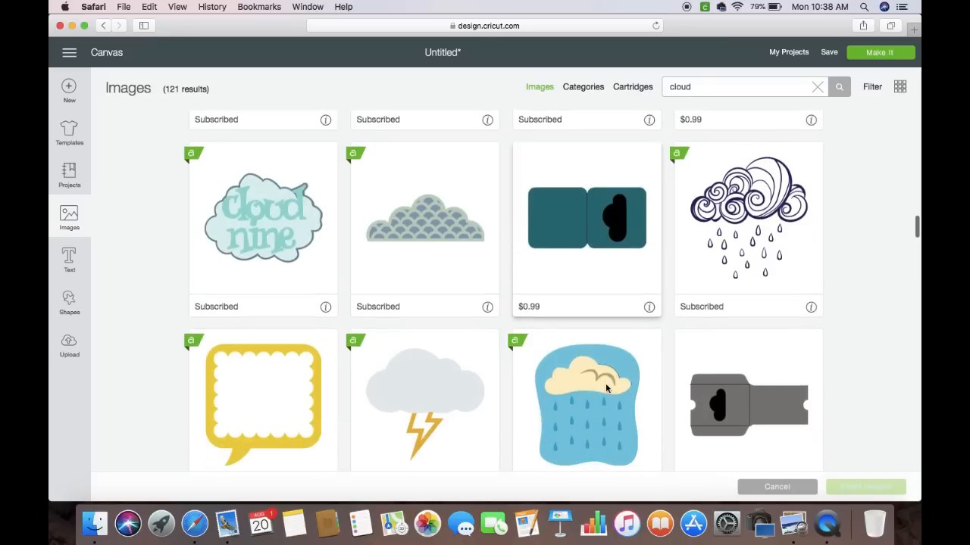
scroll(605, 383, "down", 5)
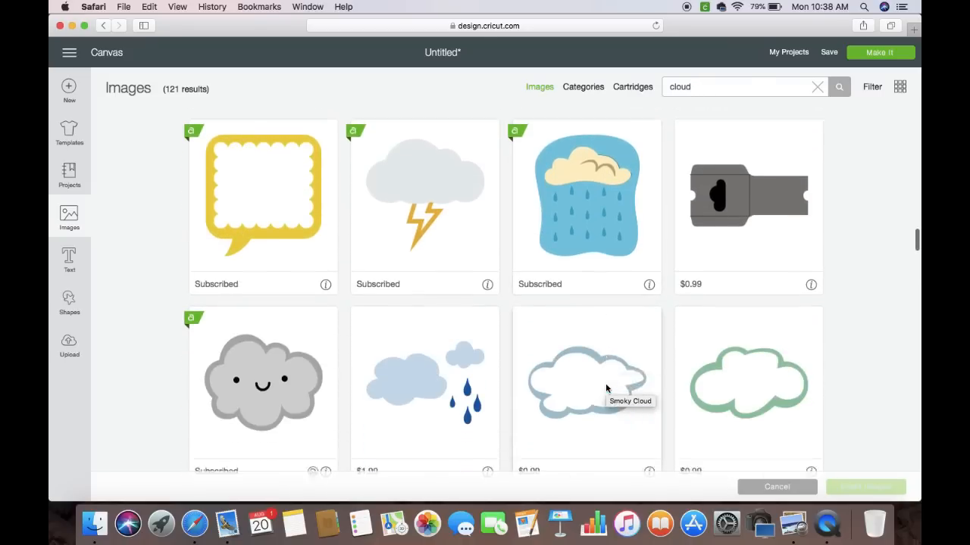
scroll(606, 385, "down", 4)
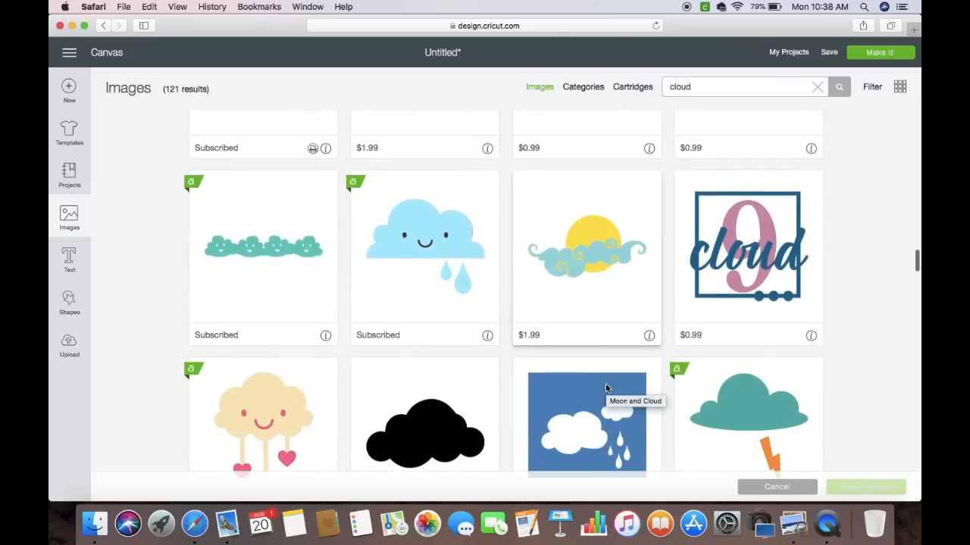
scroll(606, 387, "down", 3)
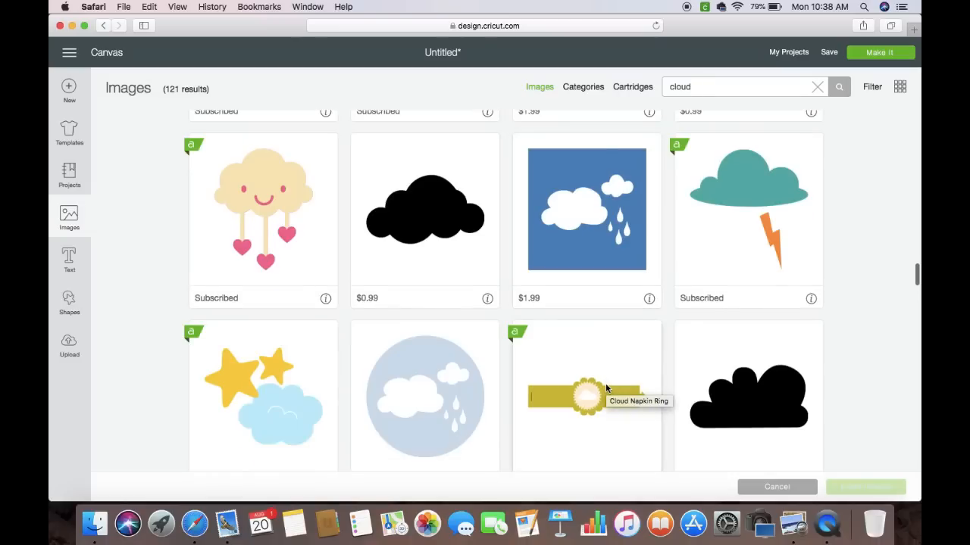
scroll(605, 387, "down", 1)
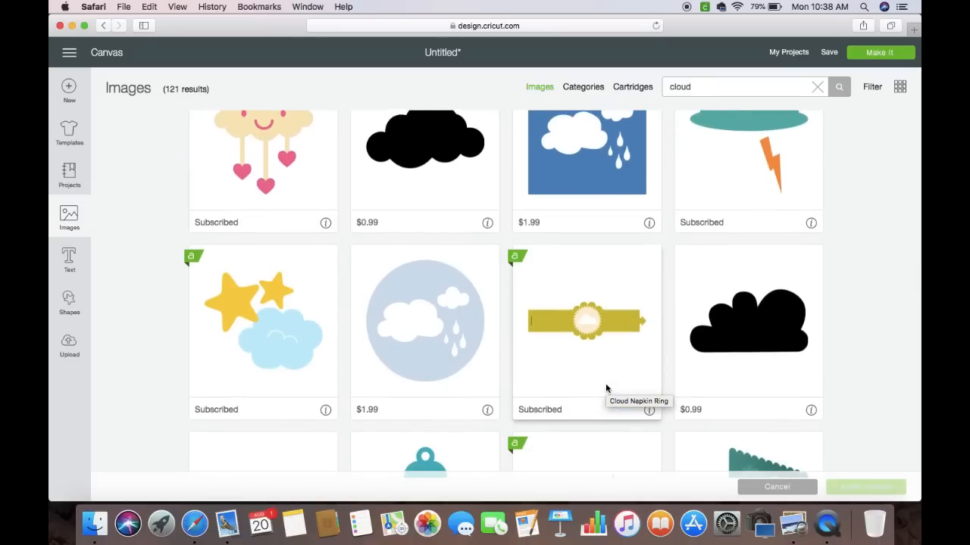
scroll(603, 394, "up", 2)
scroll(602, 405, "down", 3)
scroll(602, 405, "down", 7)
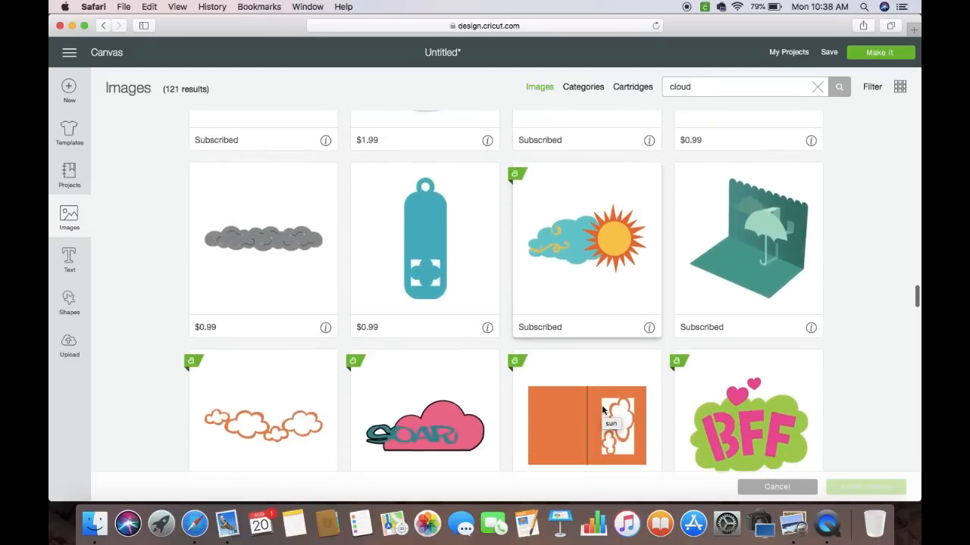
scroll(603, 410, "down", 3)
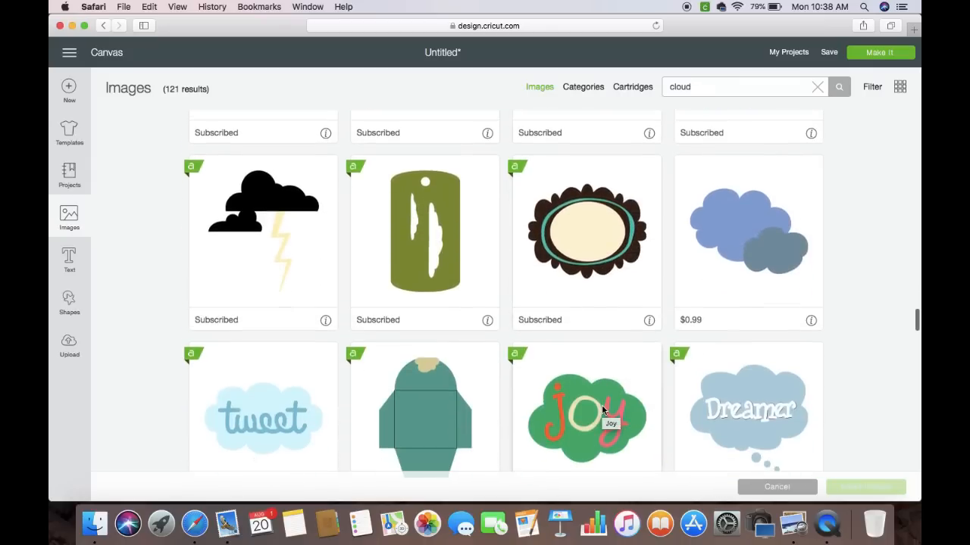
scroll(602, 410, "down", 5)
scroll(603, 409, "up", 15)
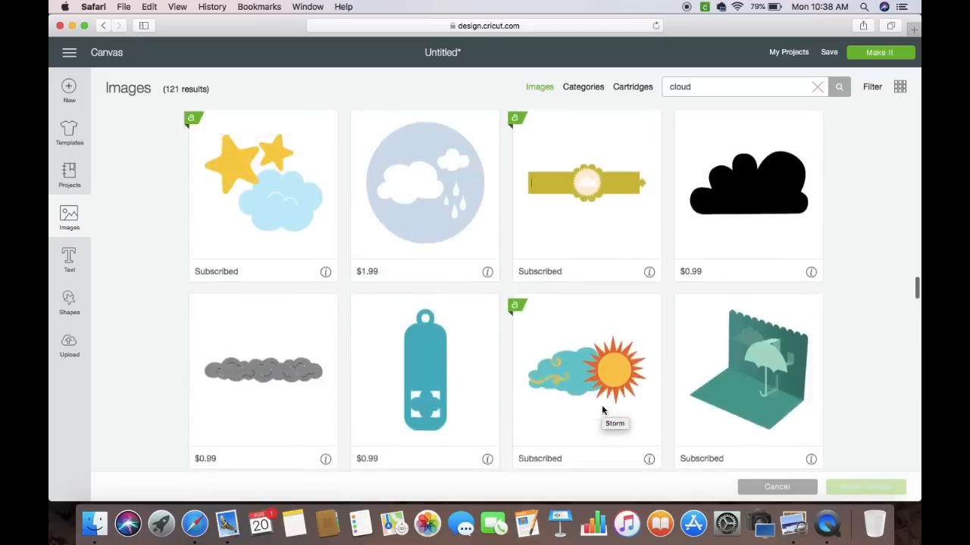
scroll(602, 410, "up", 12)
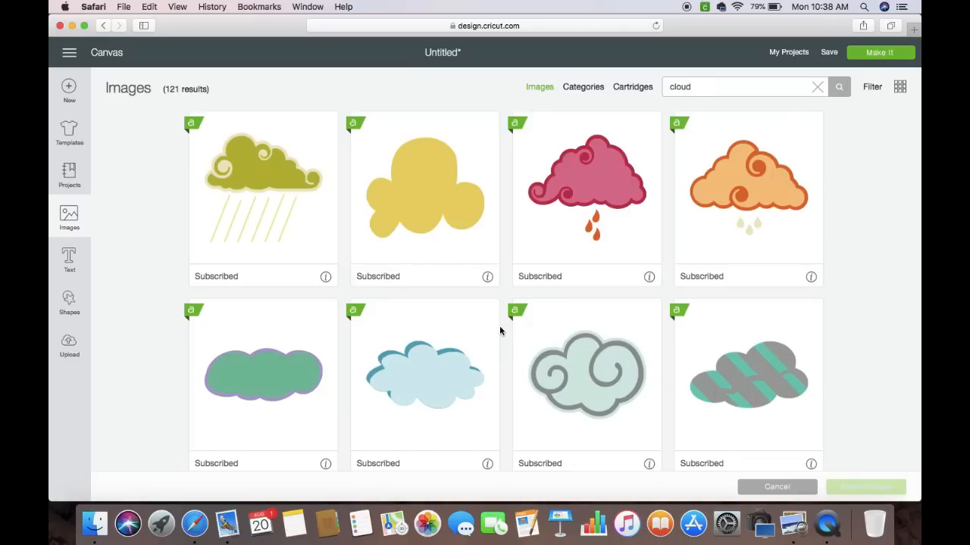
Select the solid yellow cloud and the grey cloud with teal stripes for insertion.
left_click(405, 196)
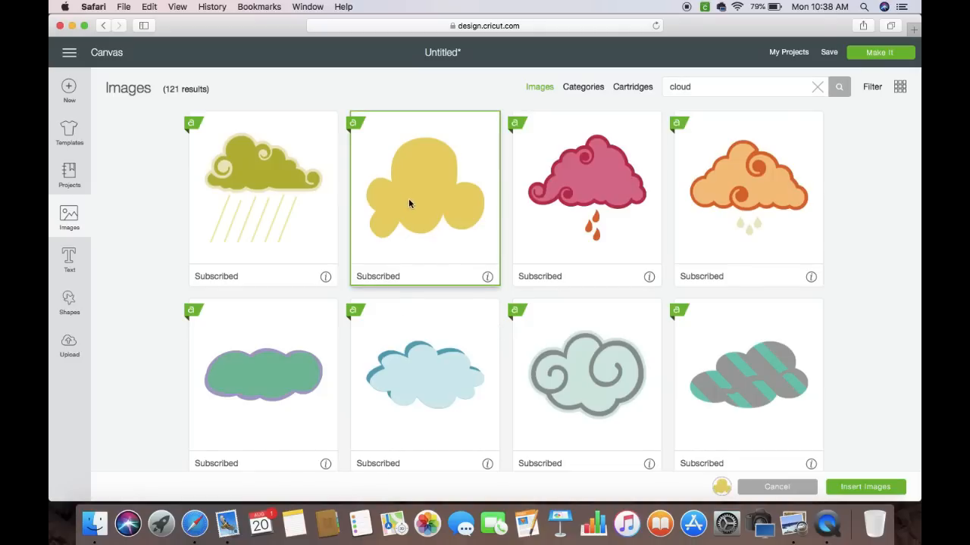
scroll(480, 321, "down", 4)
scroll(480, 322, "down", 1)
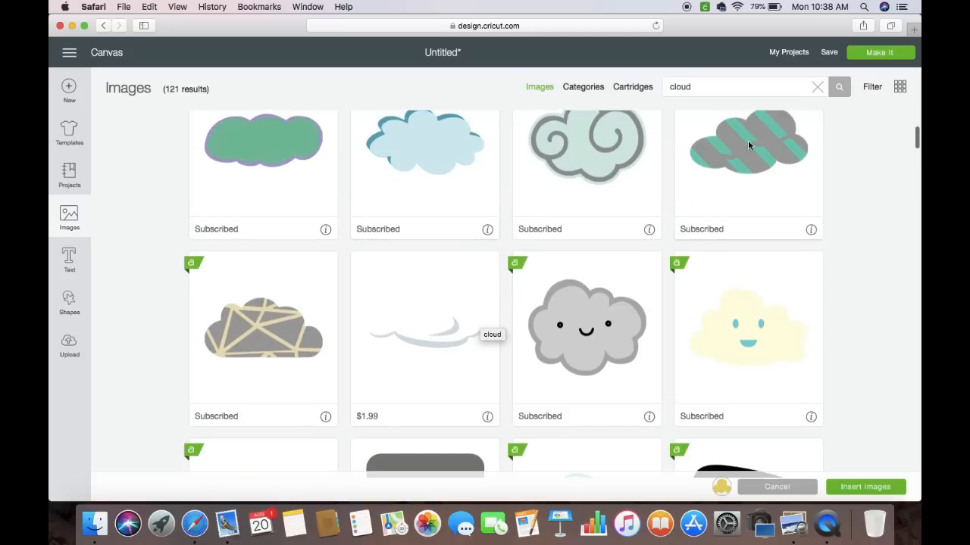
scroll(725, 167, "up", 2)
left_click(748, 195)
Add the smiling grey cloud to the images selected for insertion.
scroll(653, 312, "down", 3)
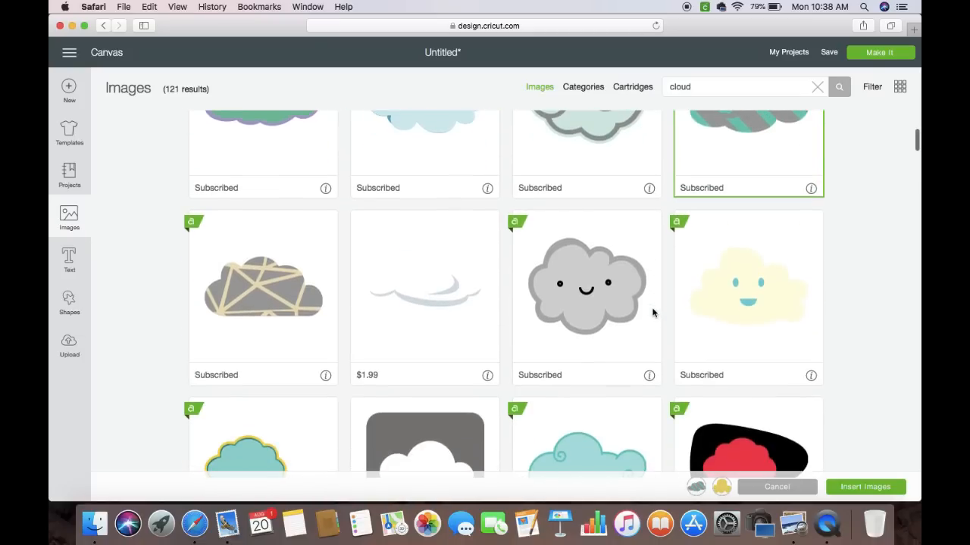
scroll(610, 378, "down", 2)
scroll(608, 381, "up", 5)
scroll(608, 381, "down", 5)
scroll(608, 381, "up", 2)
left_click(594, 270)
Examine further cloud search results for another simple cloud shape.
scroll(624, 162, "down", 5)
scroll(622, 227, "down", 5)
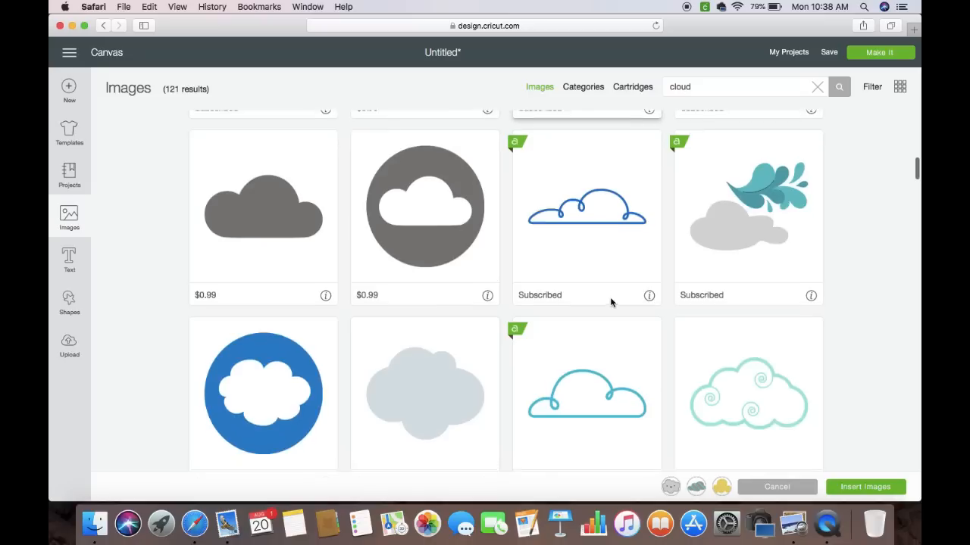
scroll(611, 299, "up", 7)
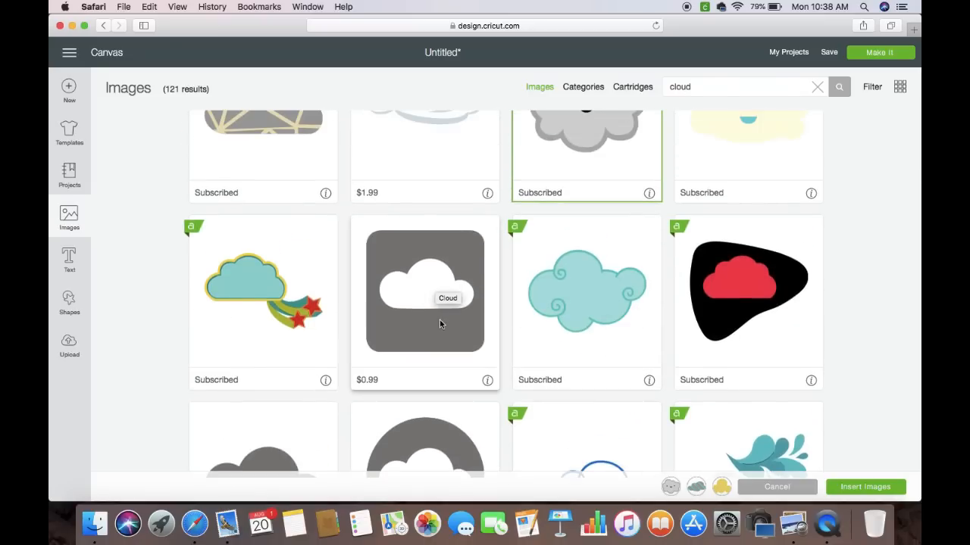
scroll(439, 348, "up", 2)
scroll(433, 352, "down", 5)
scroll(416, 348, "up", 5)
scroll(409, 351, "down", 5)
scroll(406, 353, "down", 5)
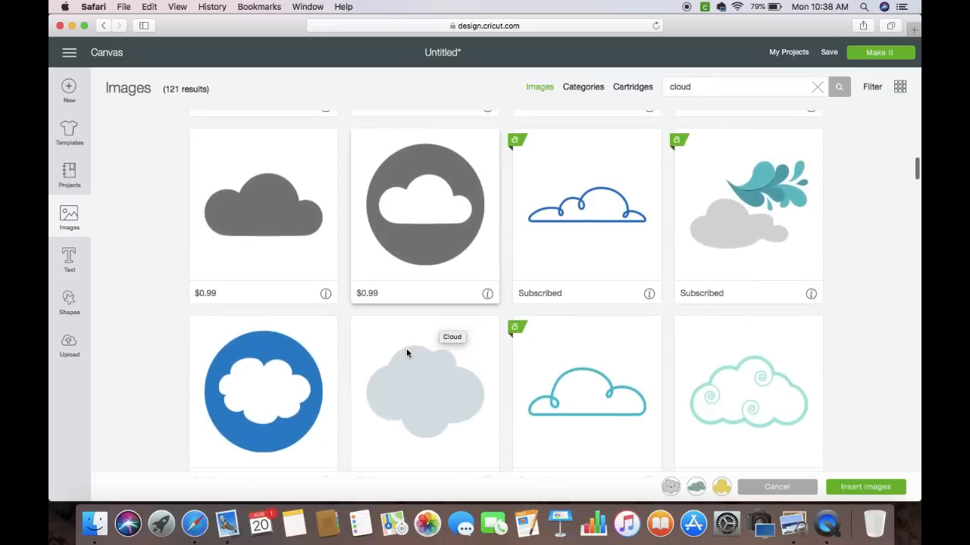
scroll(406, 353, "up", 2)
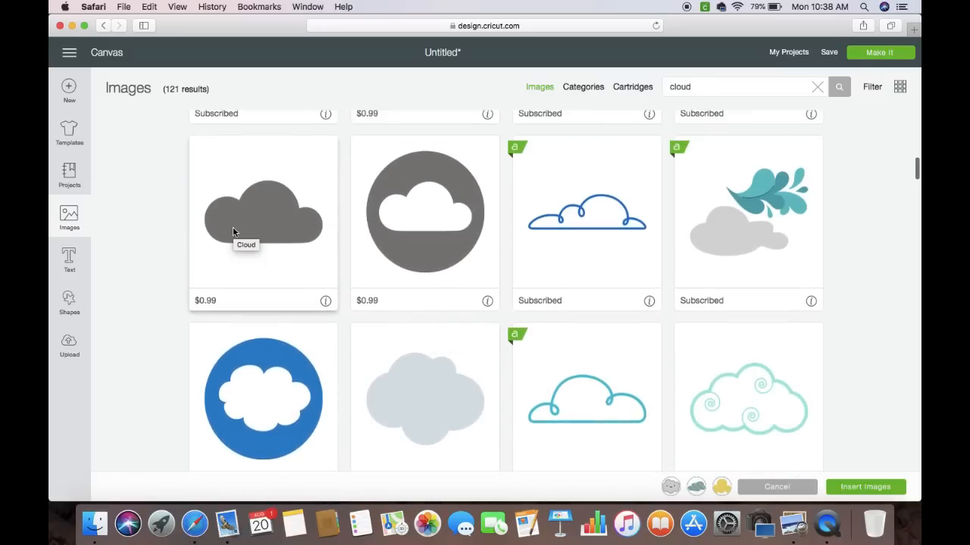
scroll(461, 374, "down", 10)
scroll(461, 377, "down", 8)
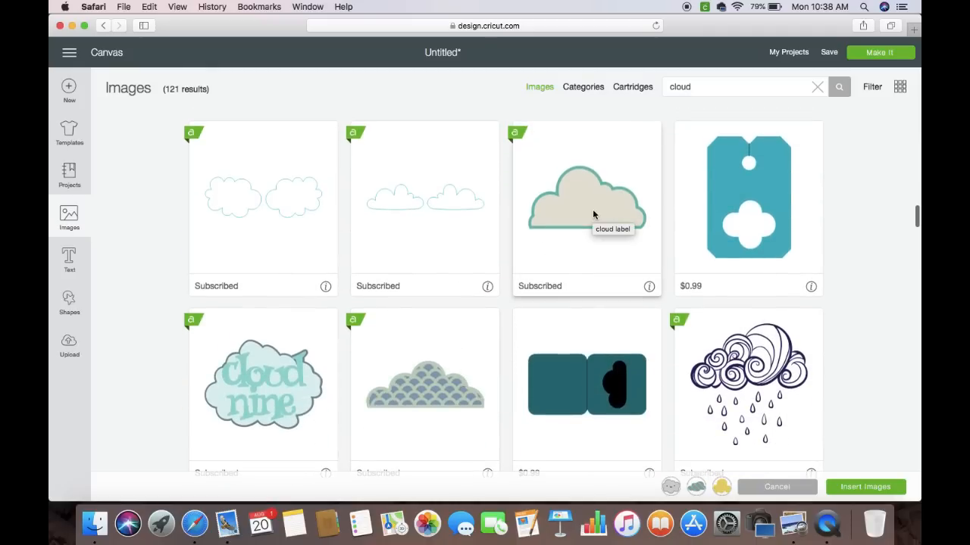
scroll(593, 215, "down", 10)
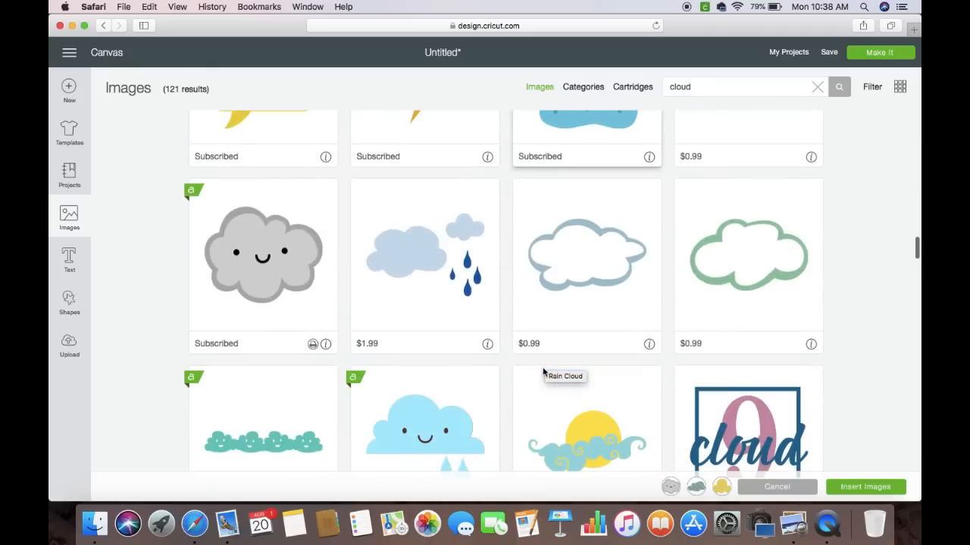
Select the beige cloud label with the teal outline and insert all four chosen images onto the canvas.
scroll(542, 372, "up", 4)
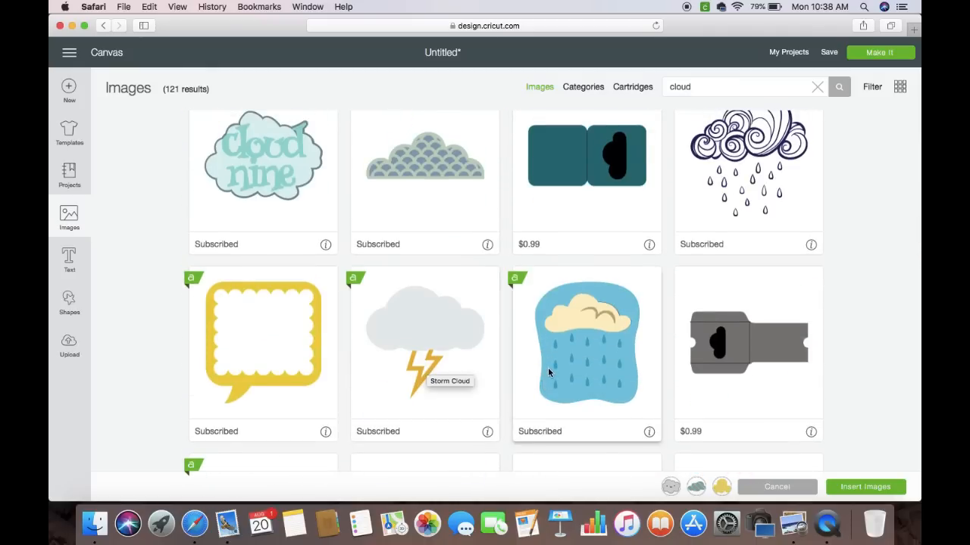
scroll(547, 370, "down", 1)
scroll(547, 367, "up", 3)
left_click(587, 284)
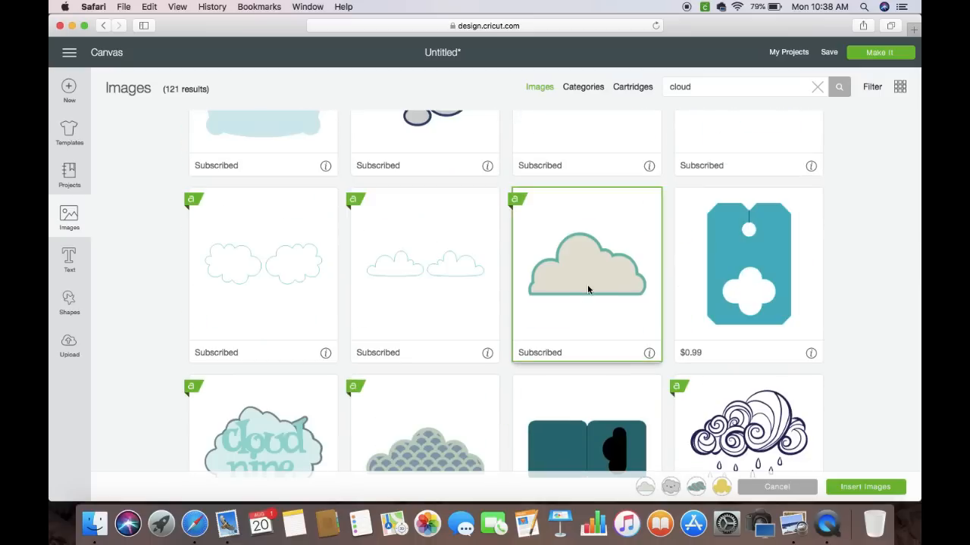
left_click(845, 487)
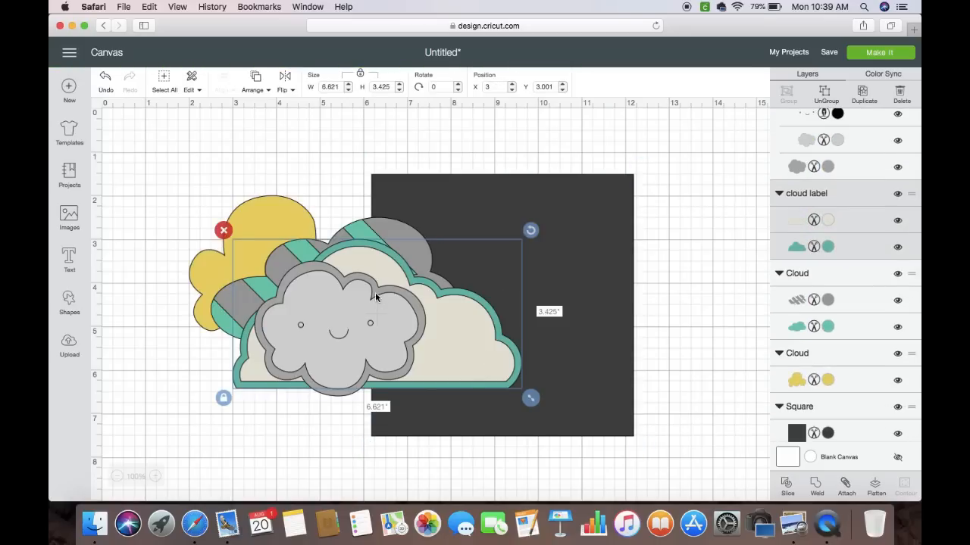
Spread the smiling cloud, the cloud label and the striped cloud apart beside the square, with the striped cloud at about X 0.375, Y 2.667.
left_click_drag(357, 315, 251, 161)
left_click_drag(301, 315, 174, 460)
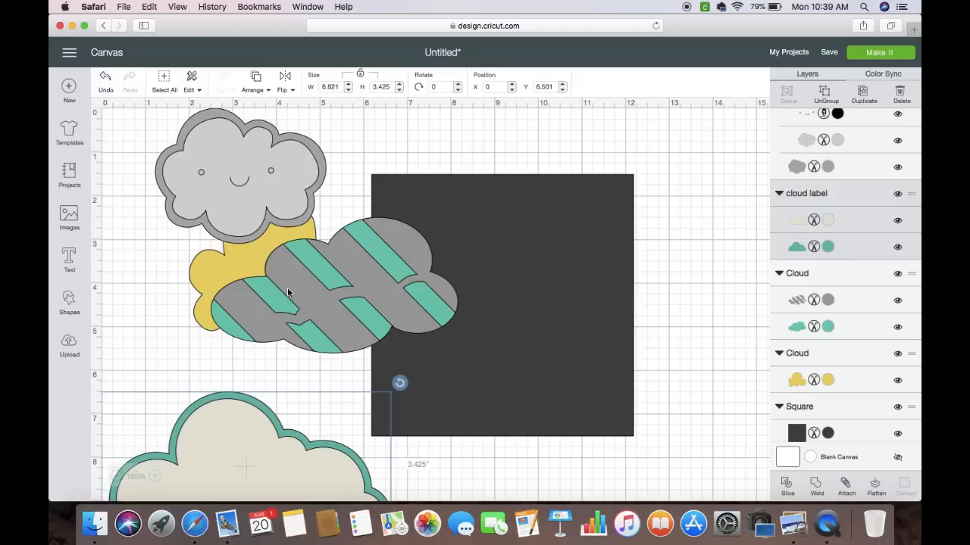
left_click_drag(288, 291, 194, 303)
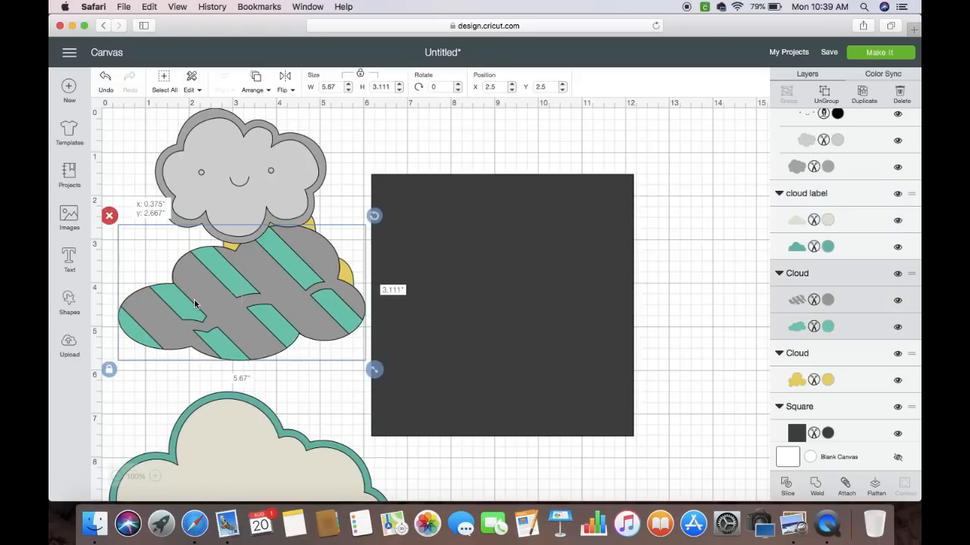
Add a circle about 1.556 inches wide and place it in the square's lower-right area at about X 10, Y 5.375.
left_click(69, 303)
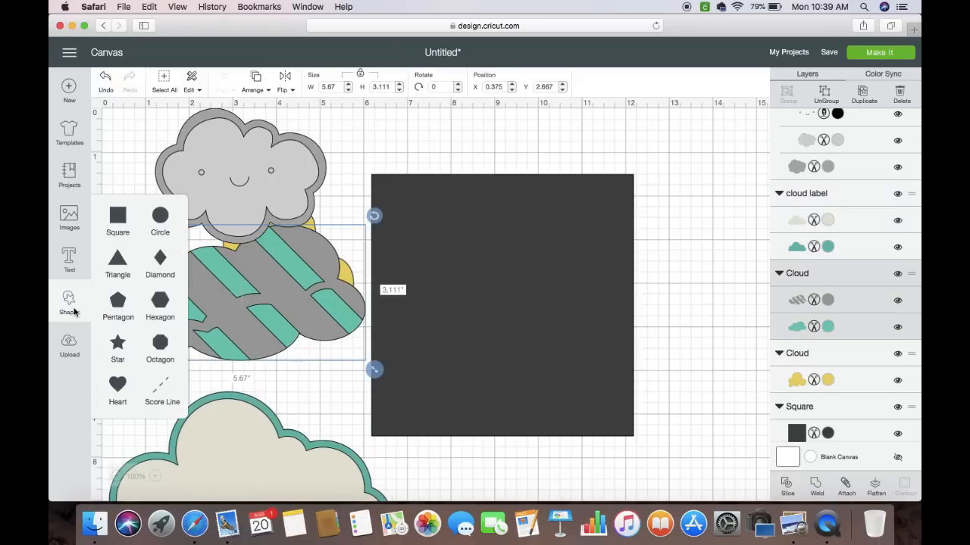
left_click(154, 222)
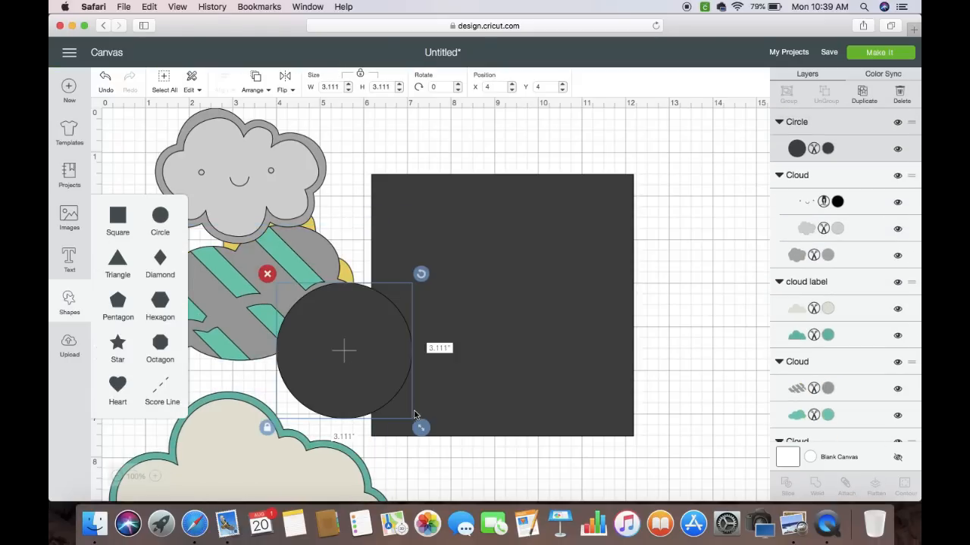
left_click_drag(421, 430, 348, 355)
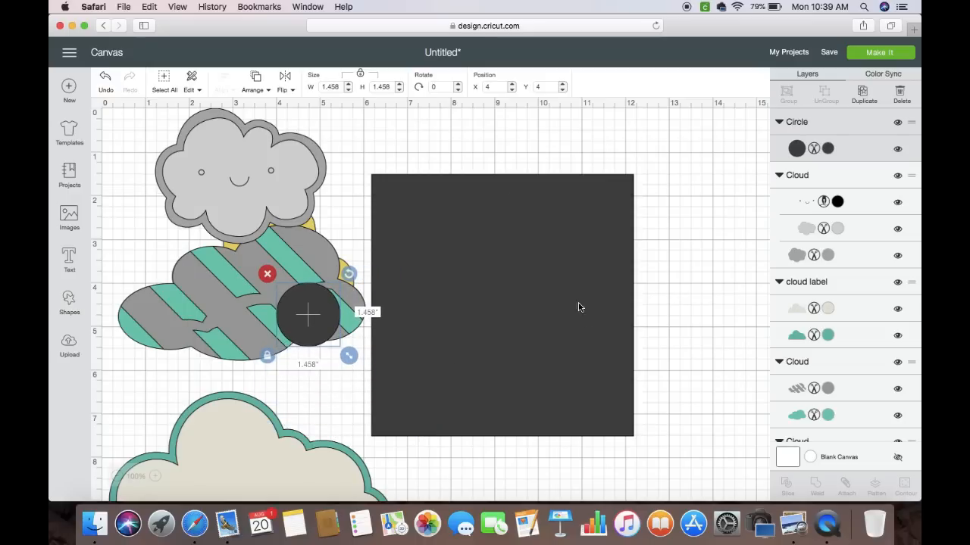
left_click_drag(308, 324, 583, 386)
mouse_move(612, 420)
left_mouse_down()
mouse_move(636, 442)
mouse_move(615, 422)
left_mouse_up()
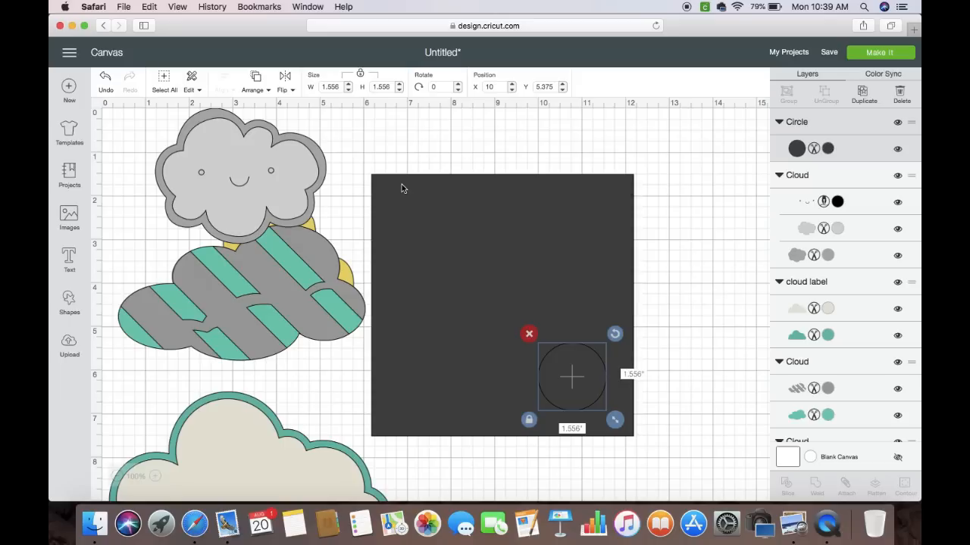
Slice the circle out of the square and delete both leftover circle pieces.
left_click(439, 268, "shift")
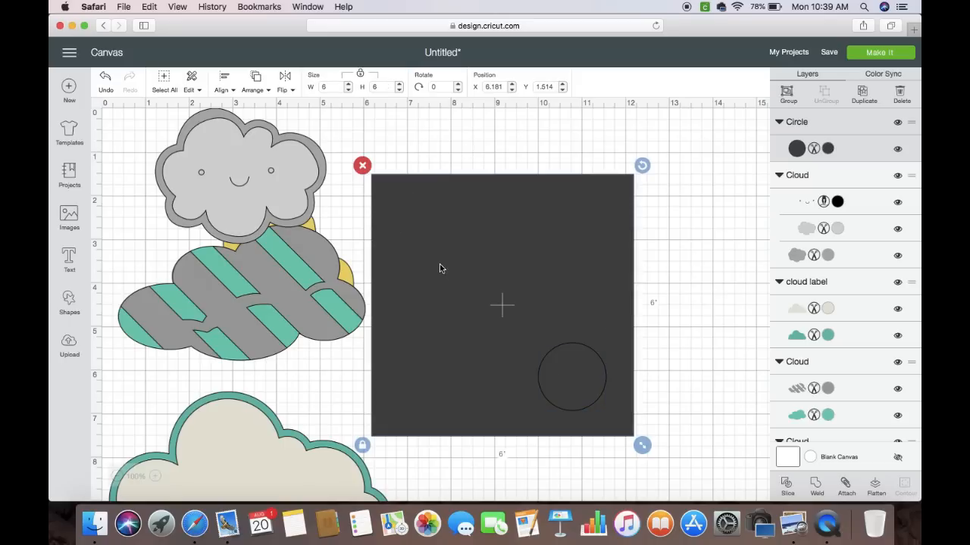
left_click(788, 485)
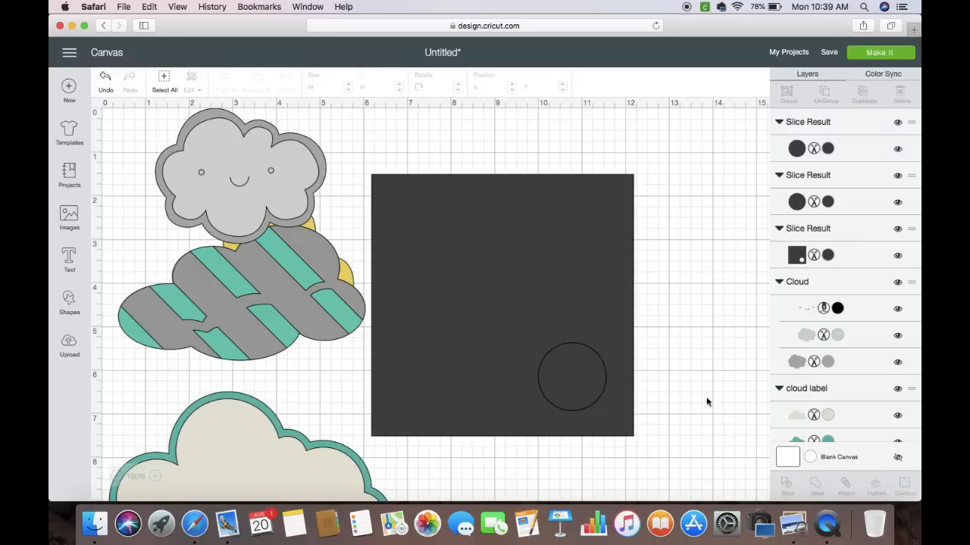
left_click(575, 387)
key("Delete")
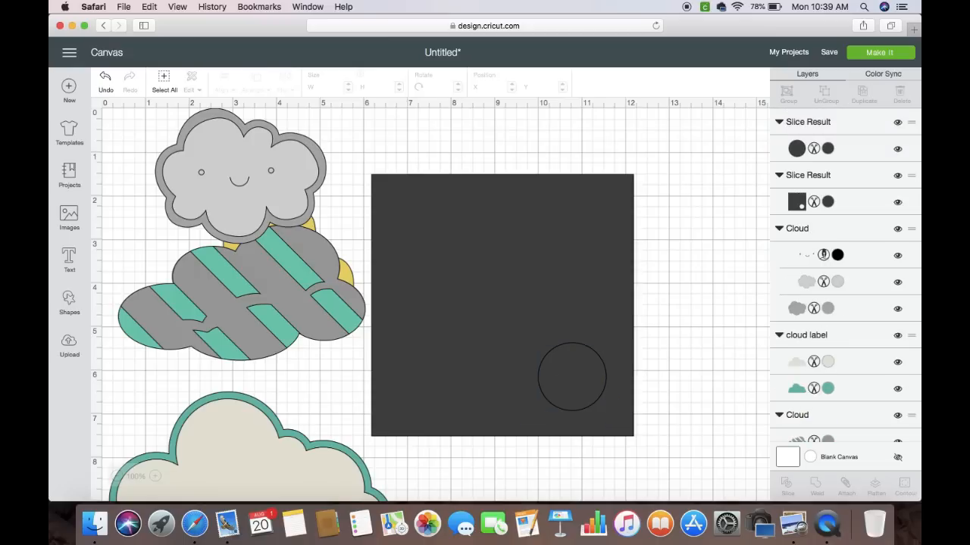
left_click(570, 387)
key("Delete")
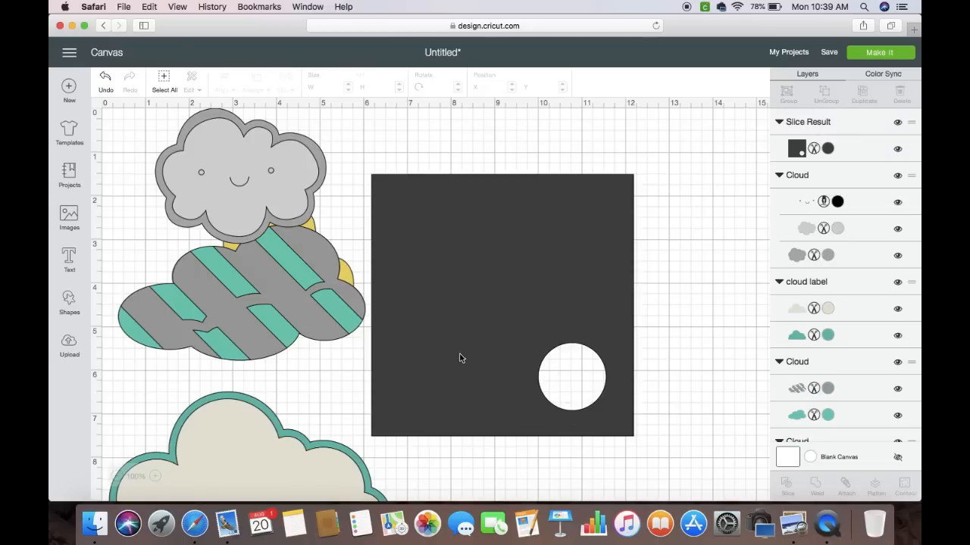
Delete the smiling cloud's light grey inner layer and its face layer.
left_click(229, 205)
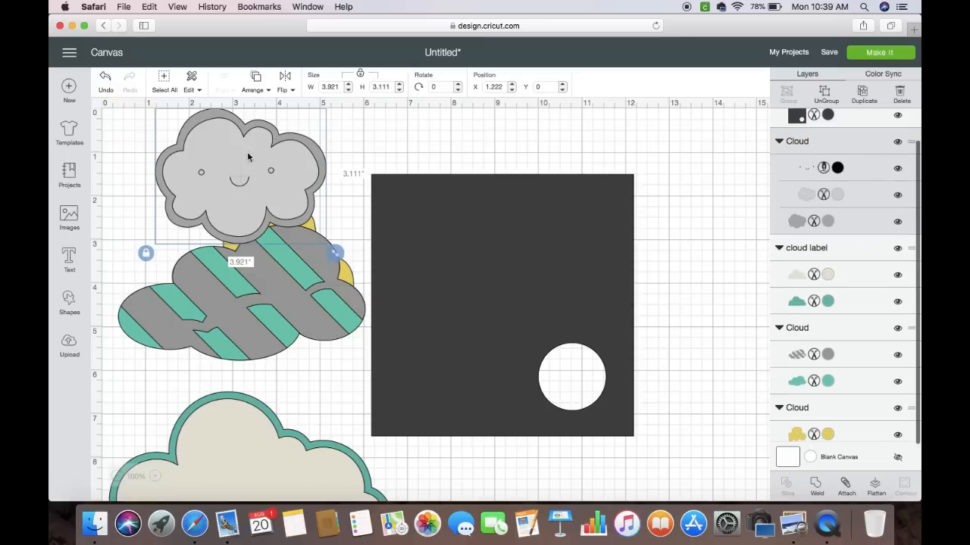
left_click(809, 196)
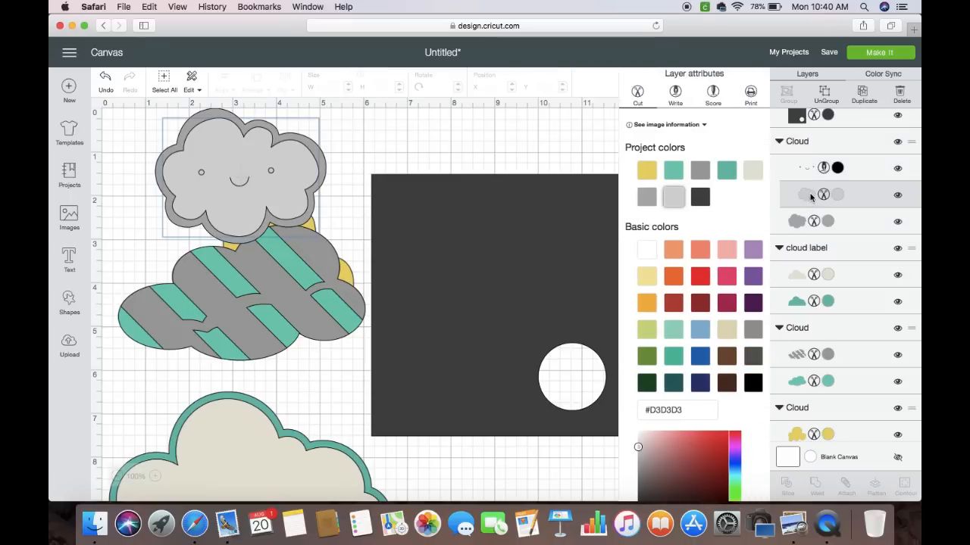
key("Delete")
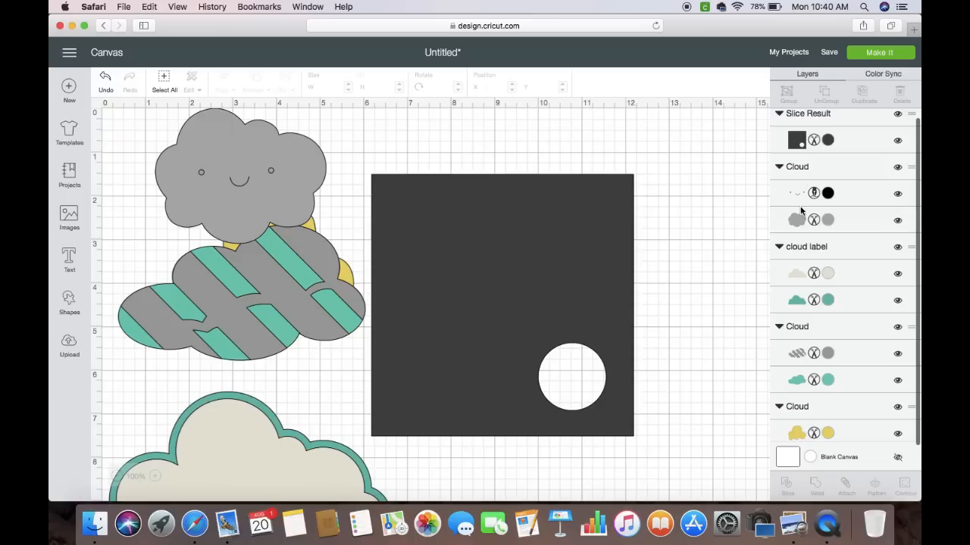
left_click(799, 206)
key("Delete")
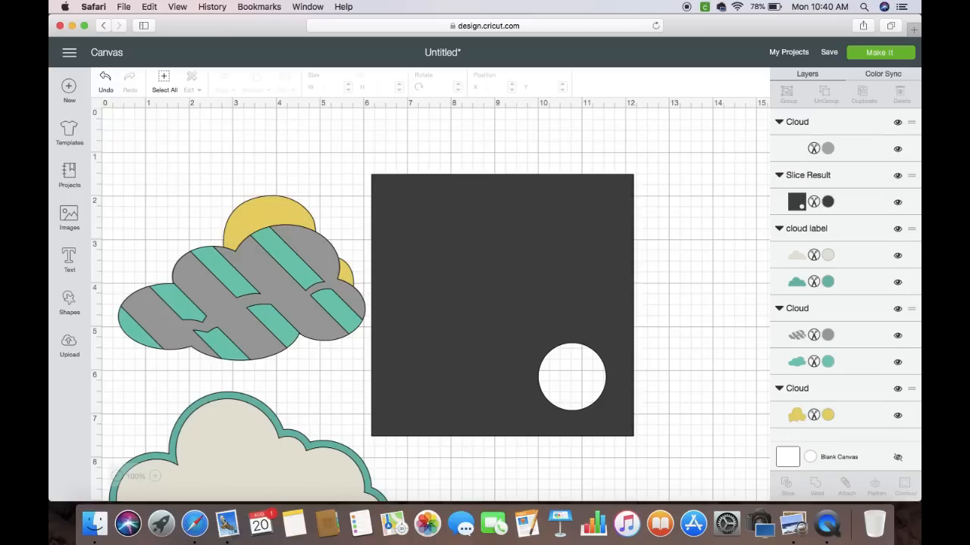
Shrink the plain grey cloud to about 1.976 × 1.568 inches and place it in the square's upper-right area at about X 9.458, Y 2.014.
left_click_drag(260, 173, 522, 288)
left_click_drag(591, 356, 523, 303)
left_click_drag(481, 266, 579, 251)
left_click_drag(618, 287, 599, 271)
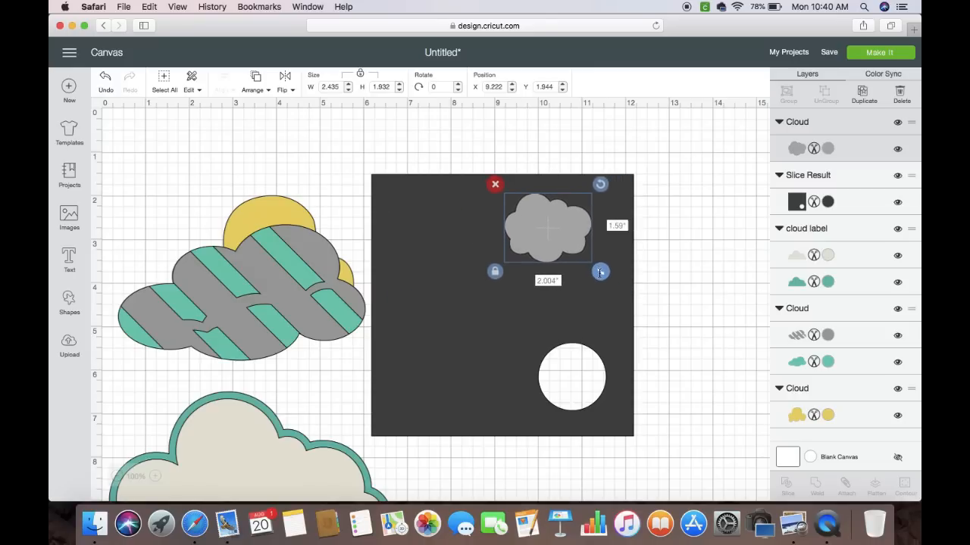
mouse_move(554, 236)
left_mouse_down()
mouse_move(565, 231)
mouse_move(553, 230)
left_mouse_up()
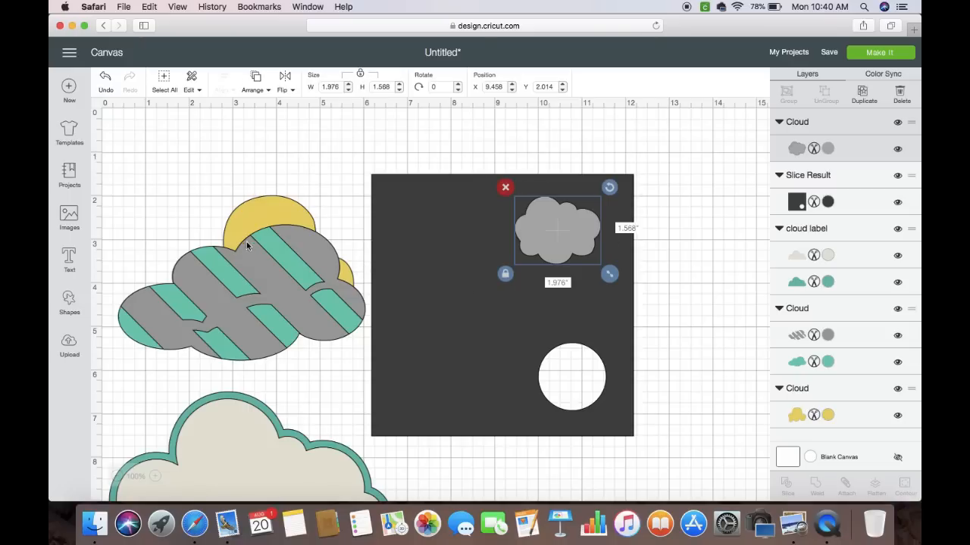
Shrink the yellow cloud to about 1.532 × 1.265 inches, bring it to the front and place it at about X 6.986, Y 2.083.
left_click_drag(251, 225, 242, 144)
left_click_drag(358, 274, 260, 192)
left_click_drag(221, 162, 374, 216)
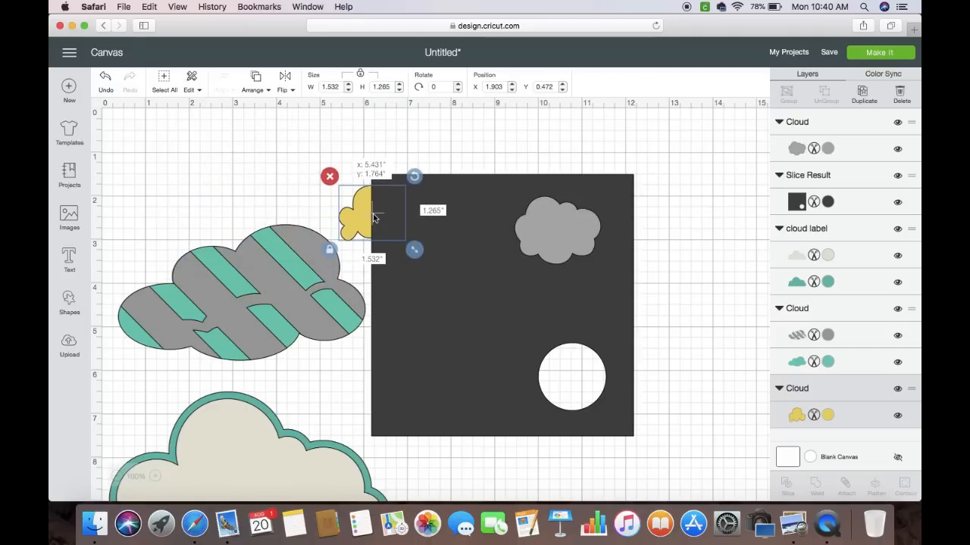
left_click(256, 85)
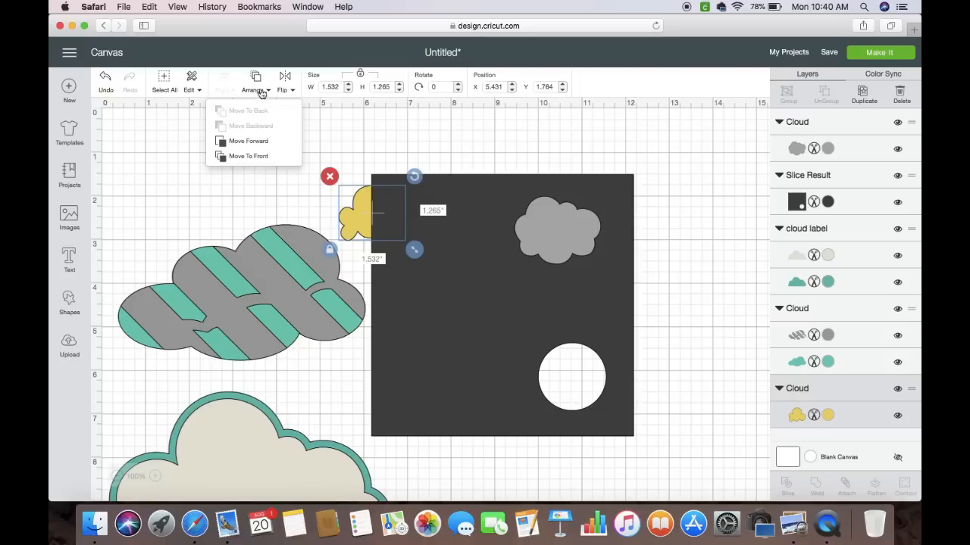
left_click(266, 155)
left_click_drag(346, 218, 414, 232)
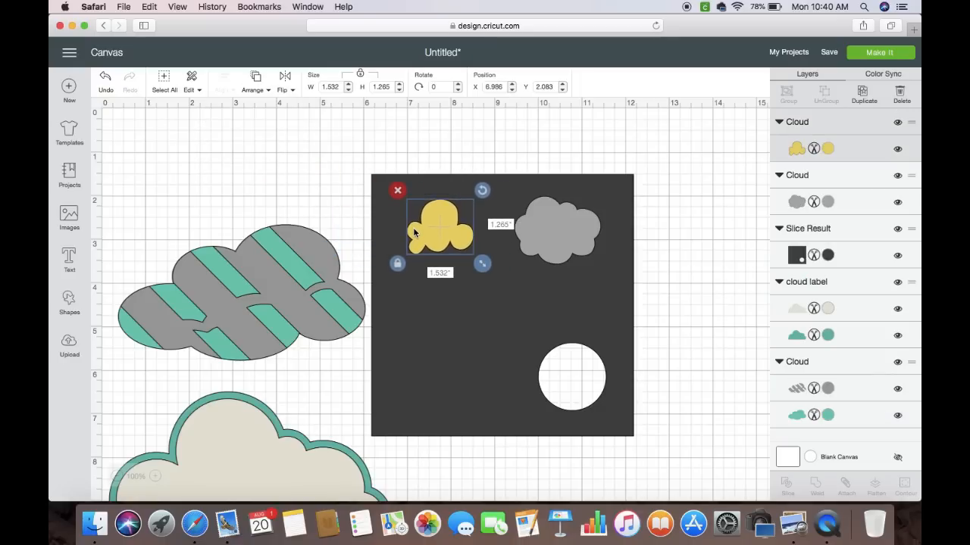
Try deleting the grey stripe layer from the striped cloud and undo the deletion.
left_click(267, 272)
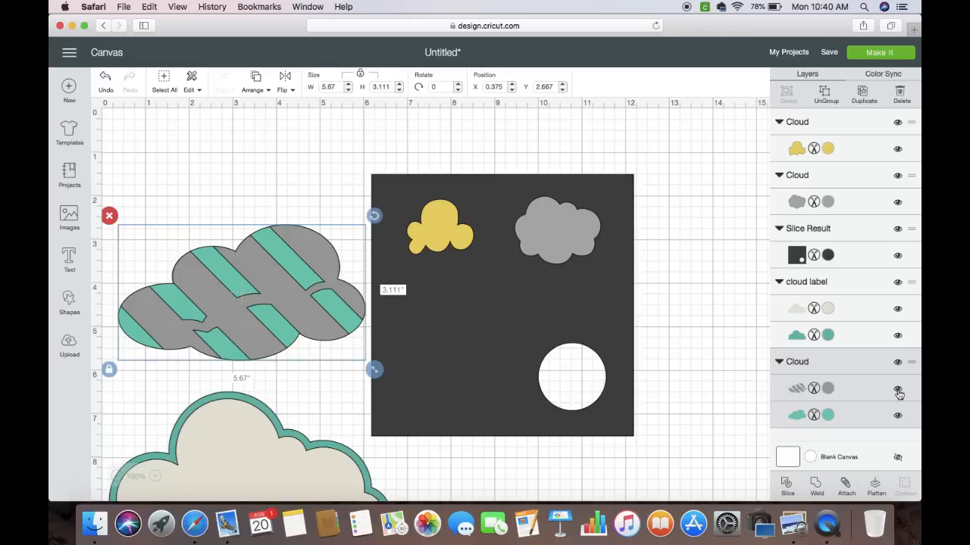
left_click(861, 392)
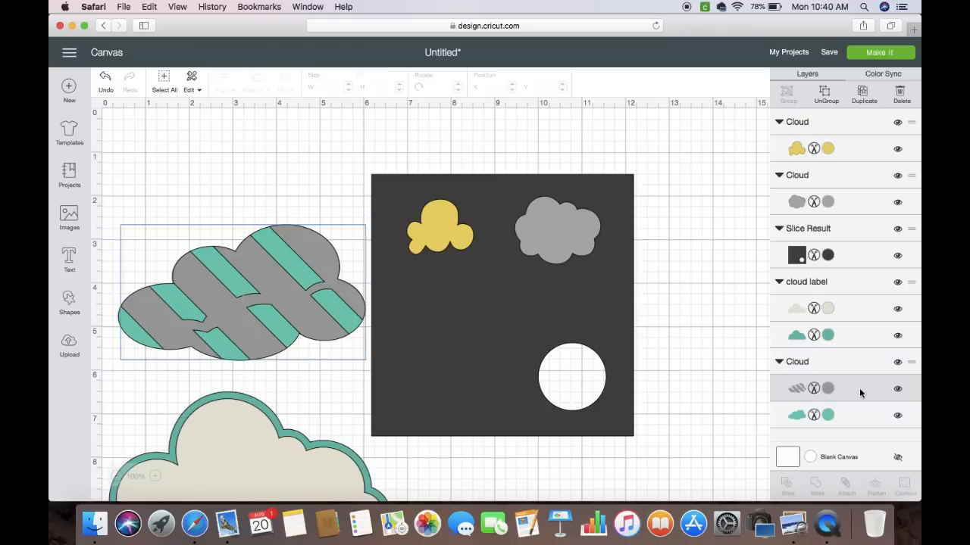
key("Delete")
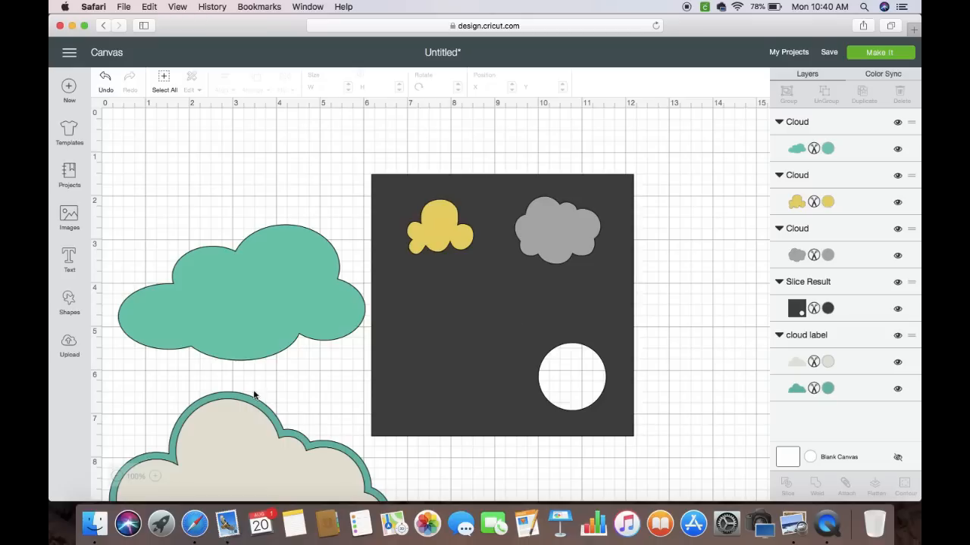
left_click(110, 85)
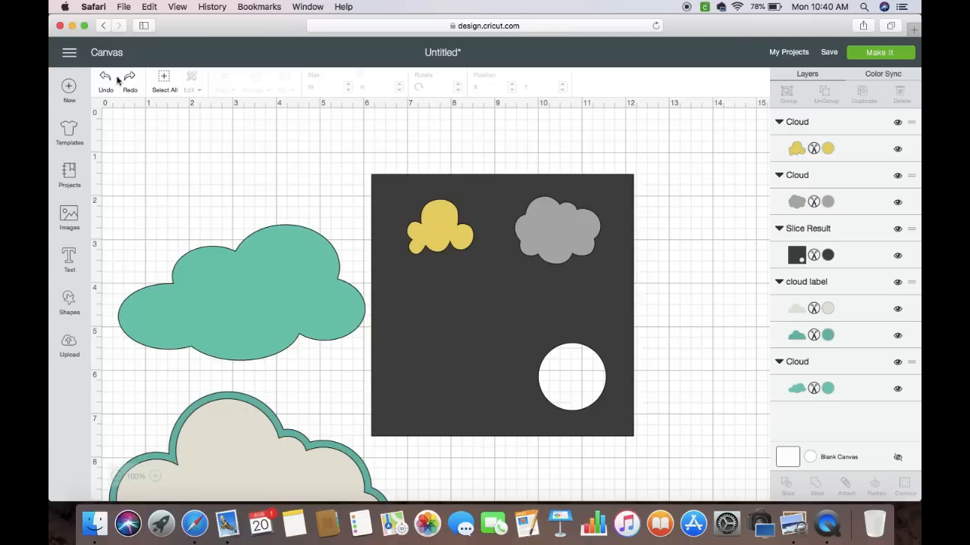
left_click(106, 79)
Weld the striped cloud's grey and teal layers into one shape.
left_click(254, 316)
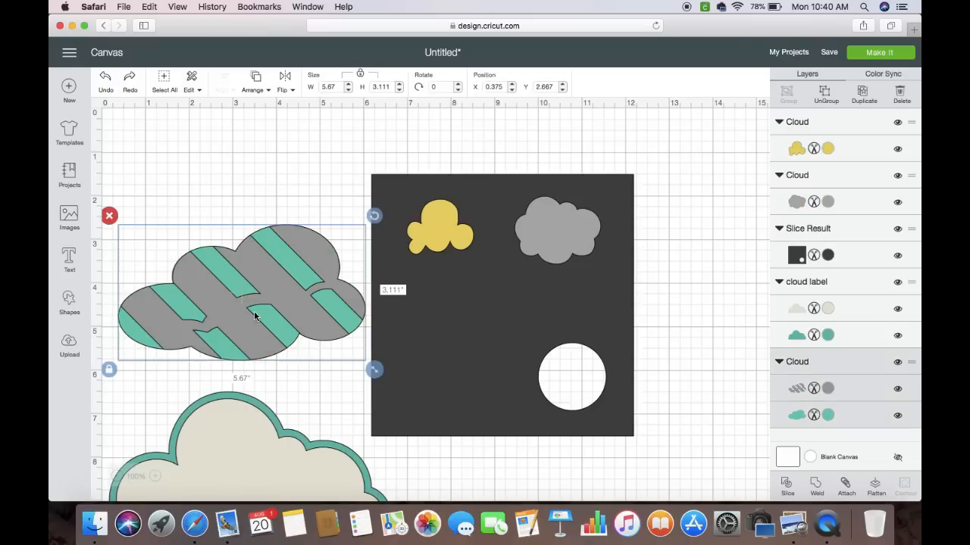
left_click(818, 486)
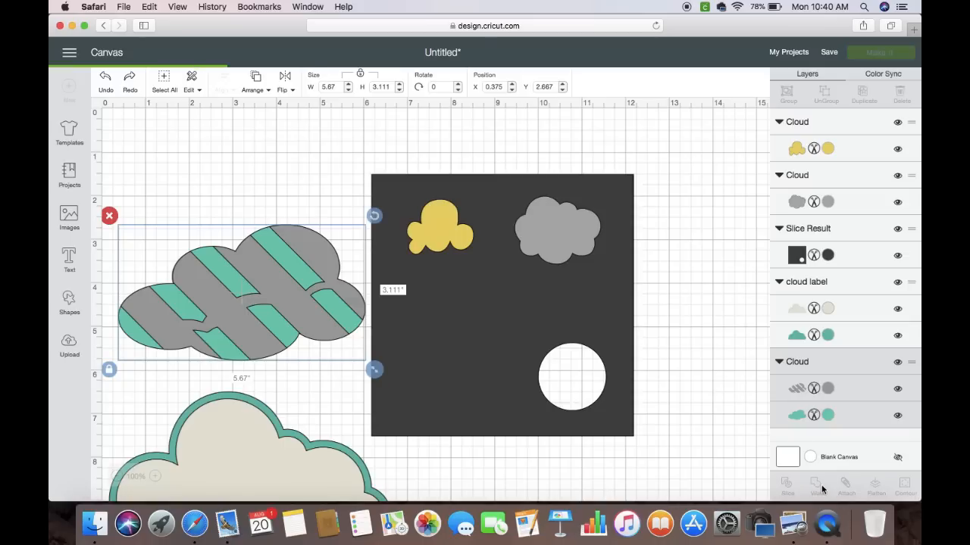
Shrink the welded teal cloud to about 2.42 × 1.328 inches and place it in the middle of the square, below the yellow cloud.
left_click(284, 290)
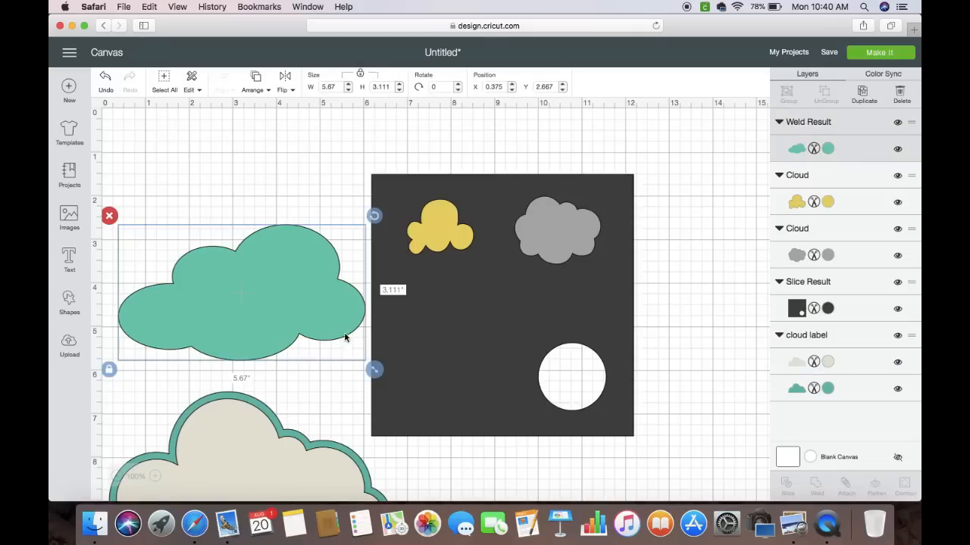
left_click_drag(375, 368, 239, 295)
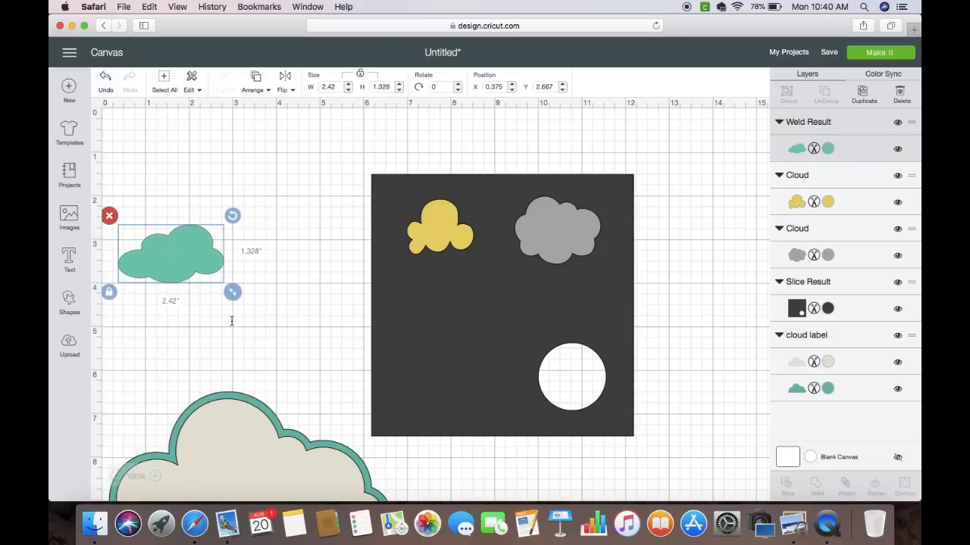
left_click_drag(180, 268, 485, 313)
Delete the cloud label's teal outline layer, then shrink the label to about 2.914 × 1.439 inches at about X 6.604, Y 5.646.
left_click_drag(234, 436, 235, 269)
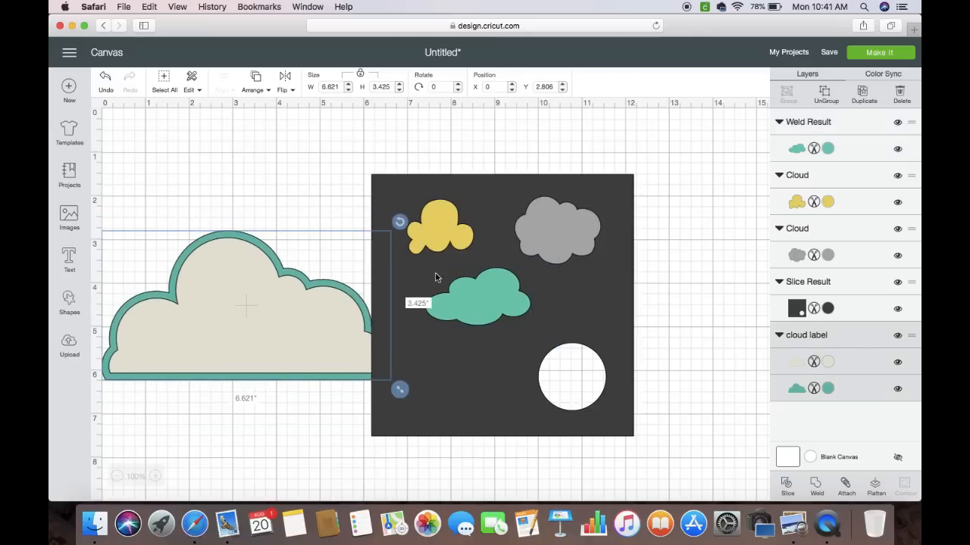
left_click(801, 390)
key("Delete")
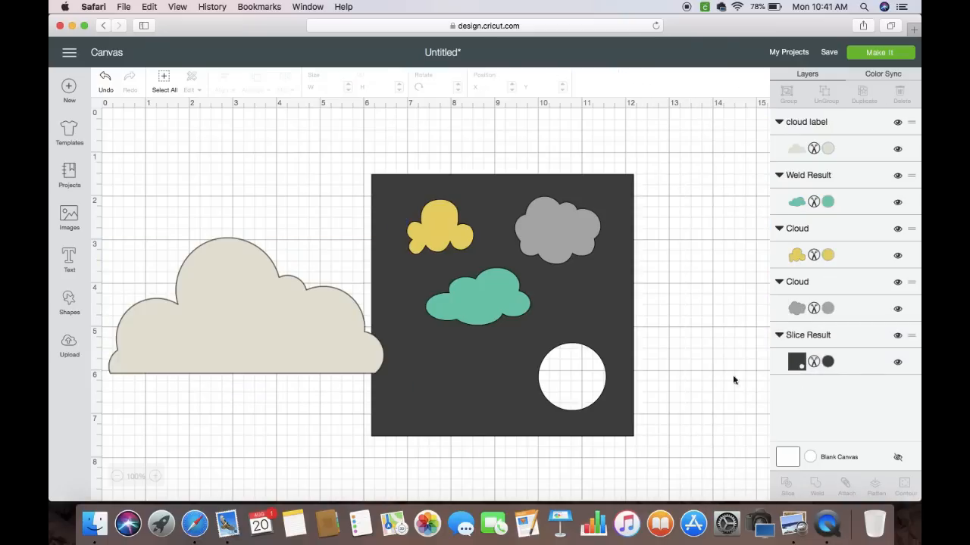
left_click(292, 336)
left_click_drag(391, 384, 467, 404)
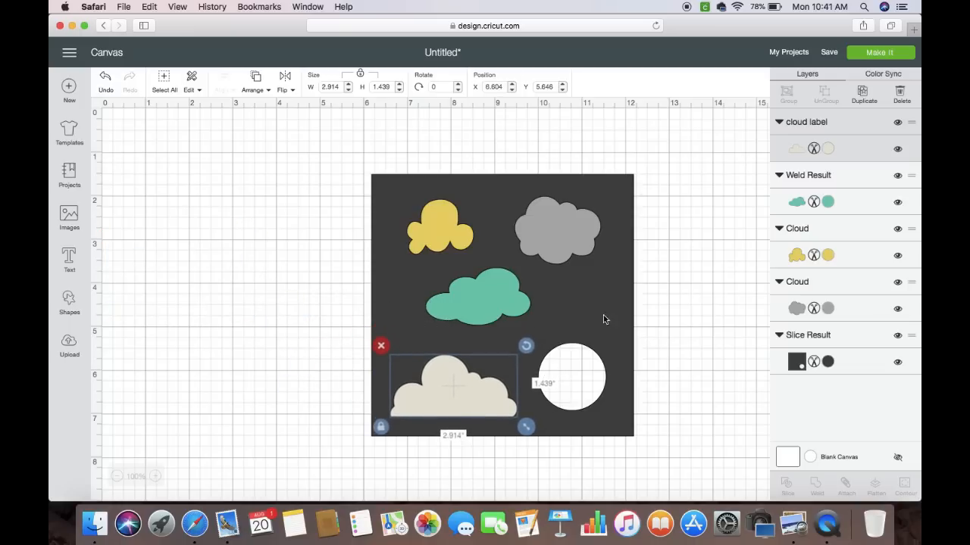
Hide the square and weld the four clouds into one shape.
left_click_drag(313, 138, 710, 471)
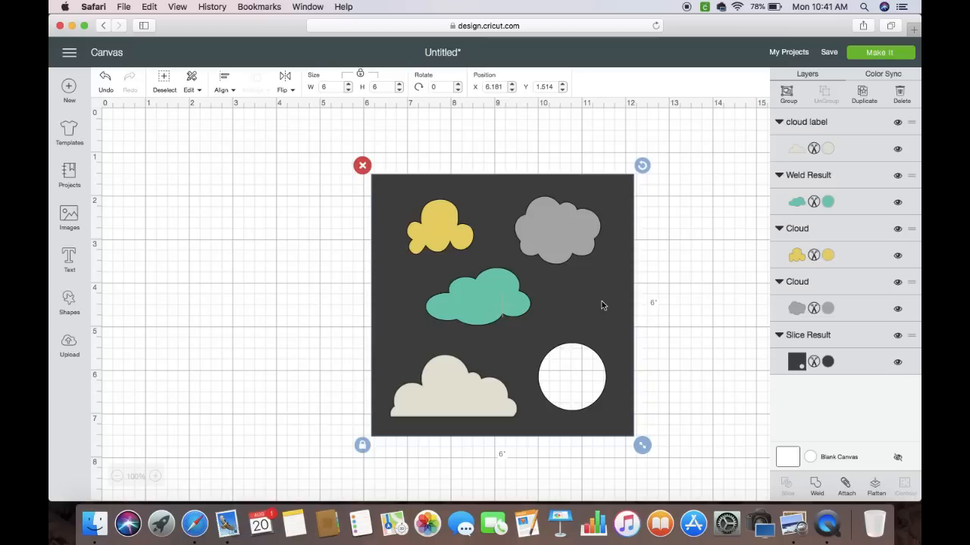
left_click(897, 362)
left_click_drag(355, 157, 639, 448)
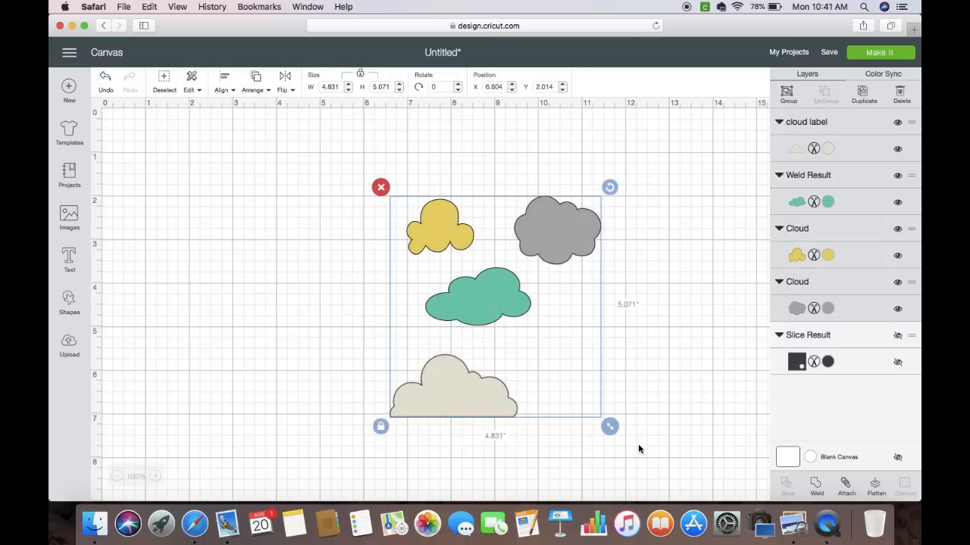
left_click(815, 488)
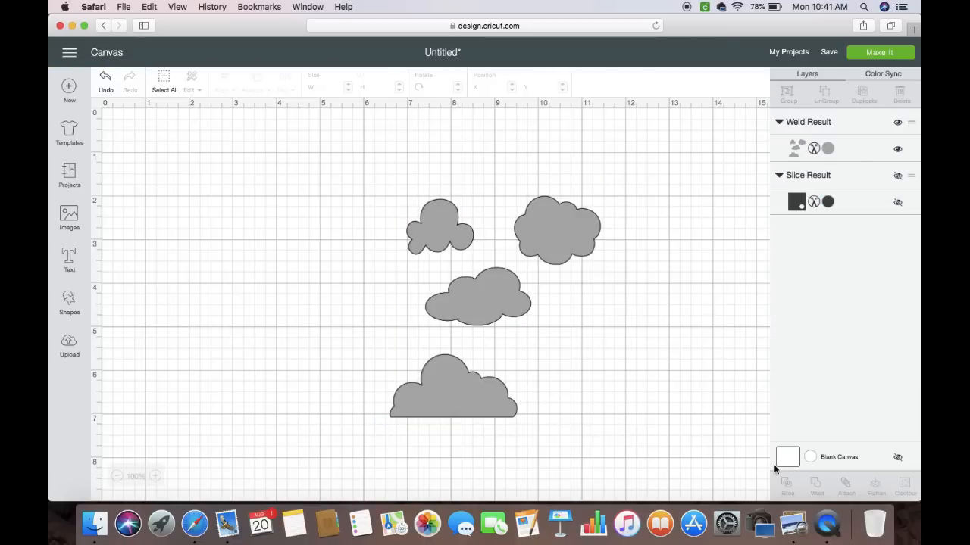
Show the square again and slice the welded clouds out of it.
left_click(897, 205)
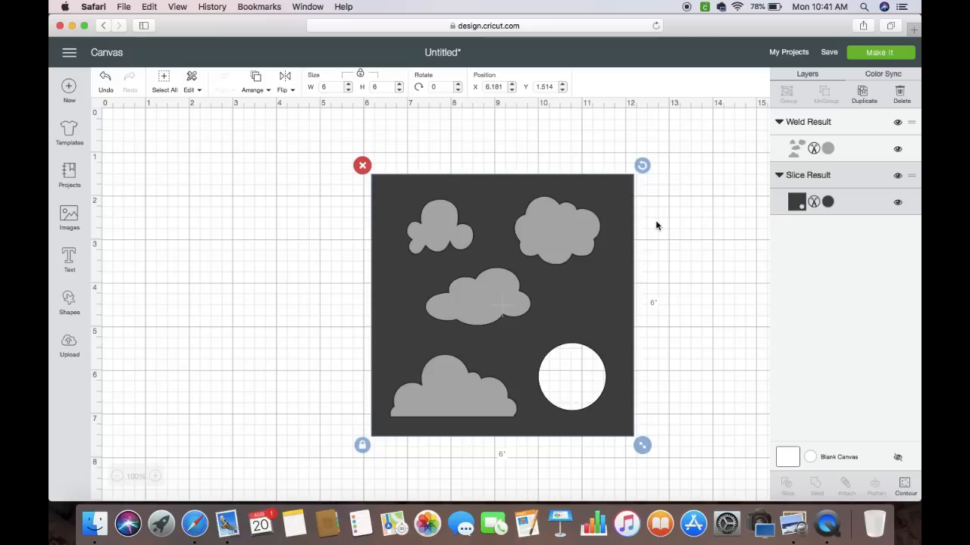
left_click_drag(306, 134, 705, 458)
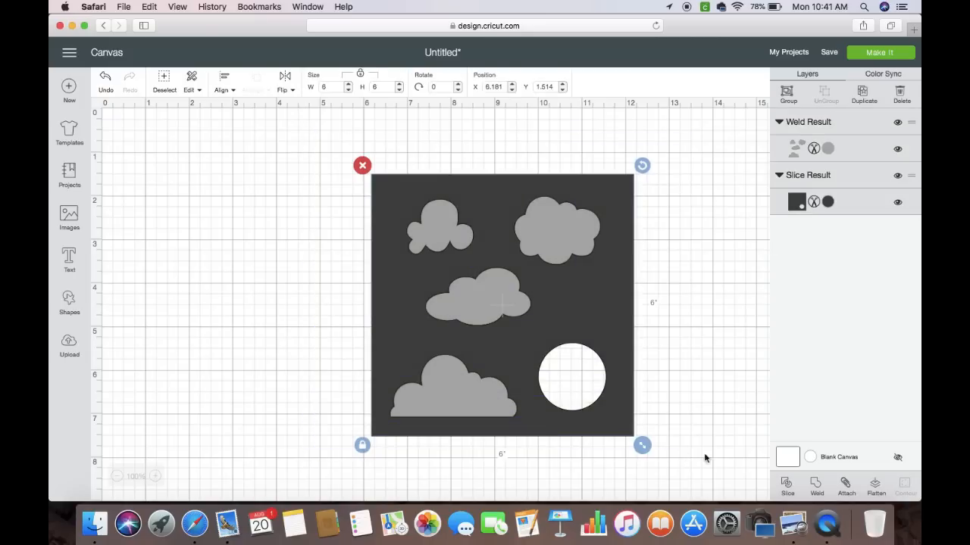
left_click(788, 486)
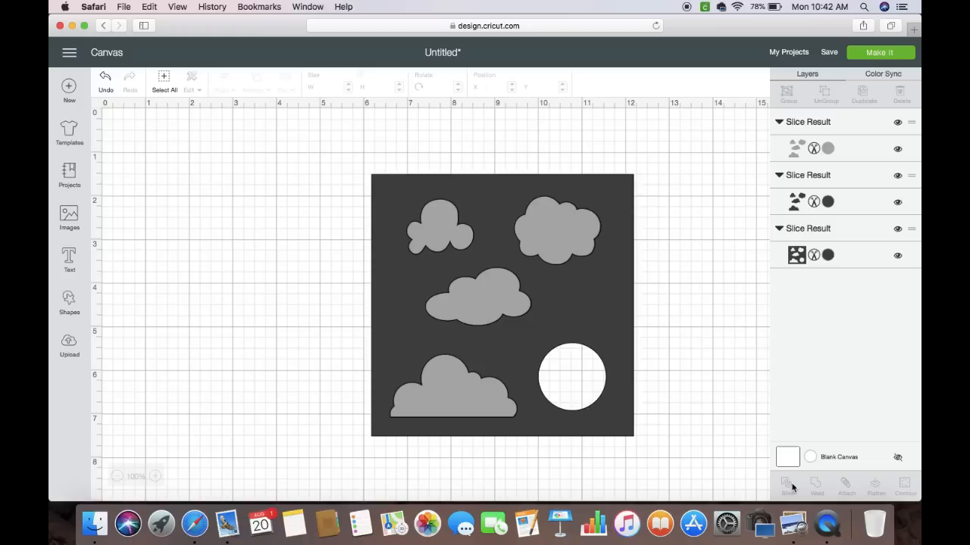
Delete the leftover grey and dark cloud pieces so only the cut-out square remains.
left_click_drag(598, 311, 675, 399)
key("Delete")
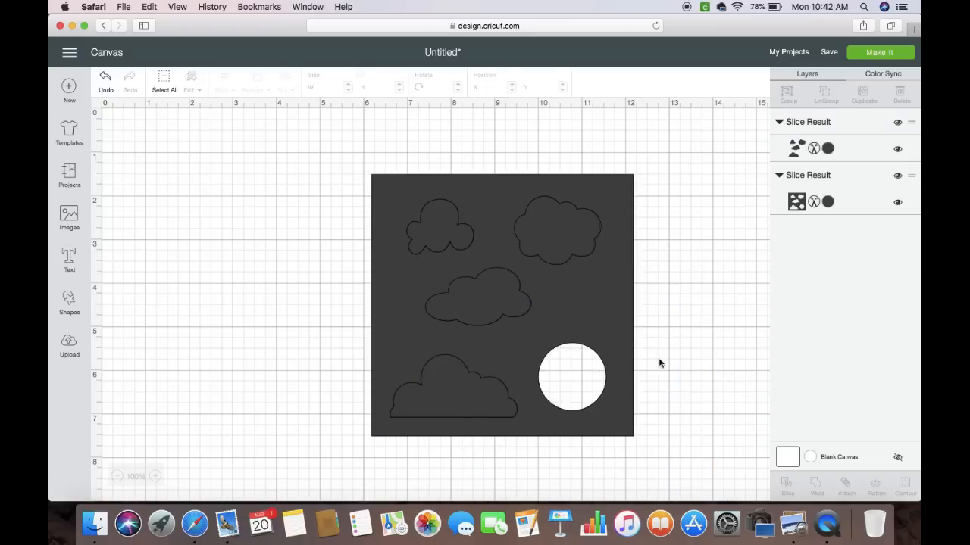
left_click(554, 234)
key("Delete")
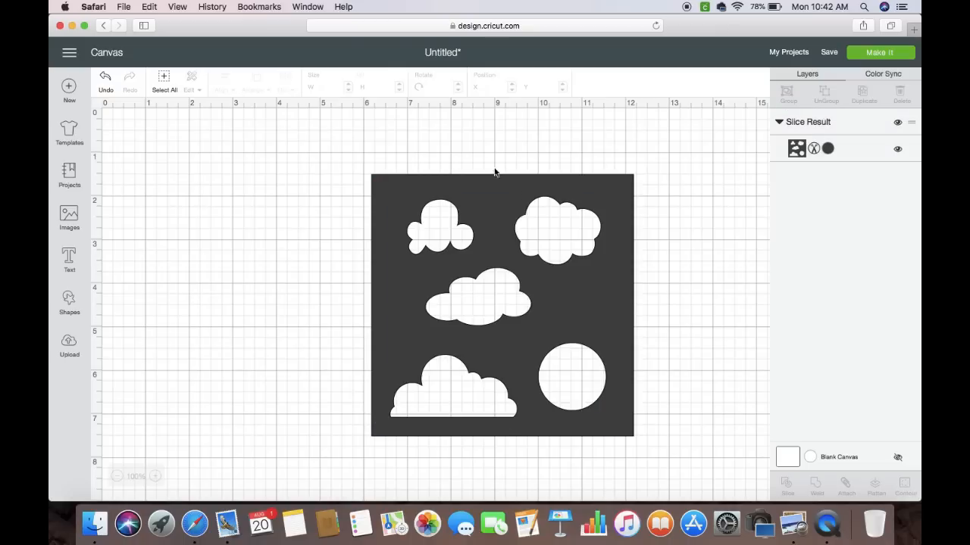
Move the stencil to about X 0.444, Y 0.514, preview it on the cutting mat and return to the canvas.
left_click_drag(470, 190, 408, 195)
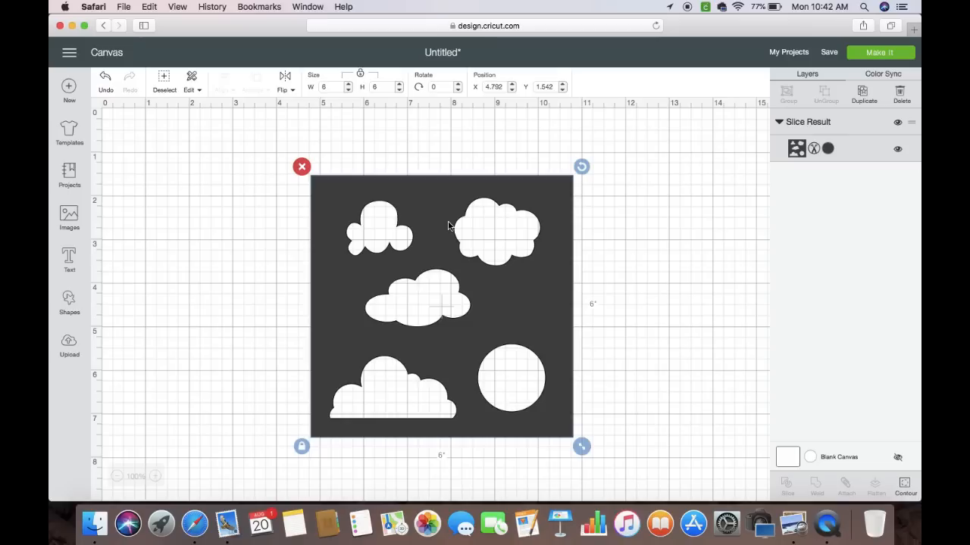
left_click_drag(421, 205, 233, 165)
left_click(880, 56)
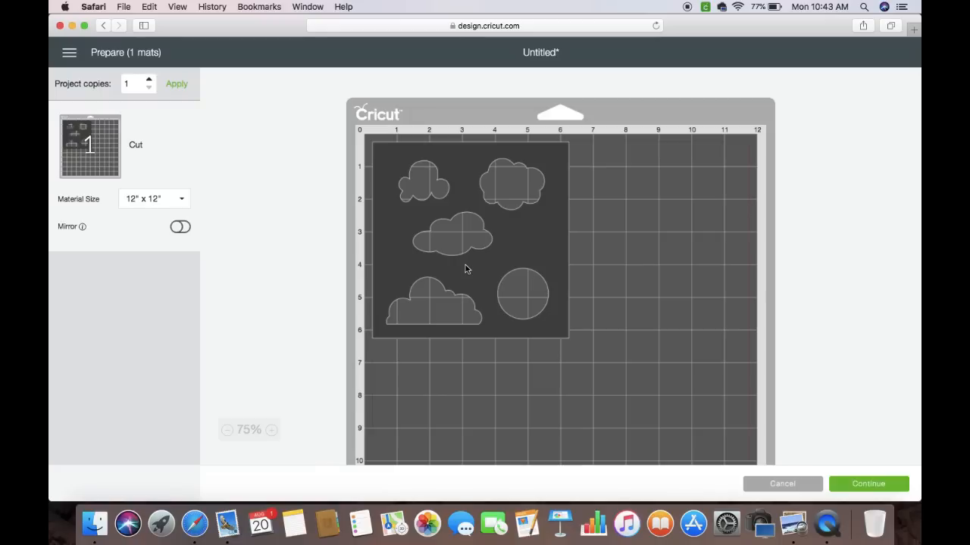
left_click(790, 485)
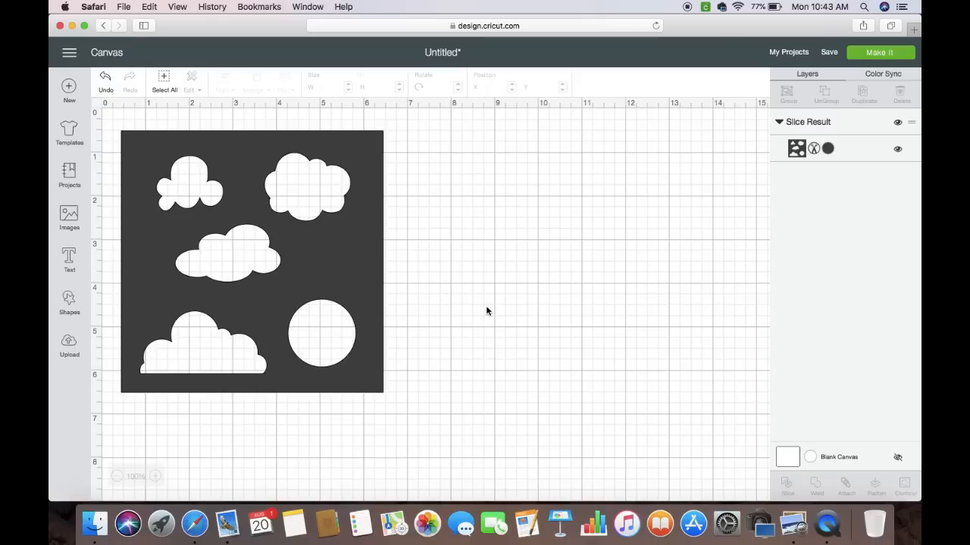
Delete the cloud stencil and add a new square sized 6 × 6 inches.
left_click(147, 157)
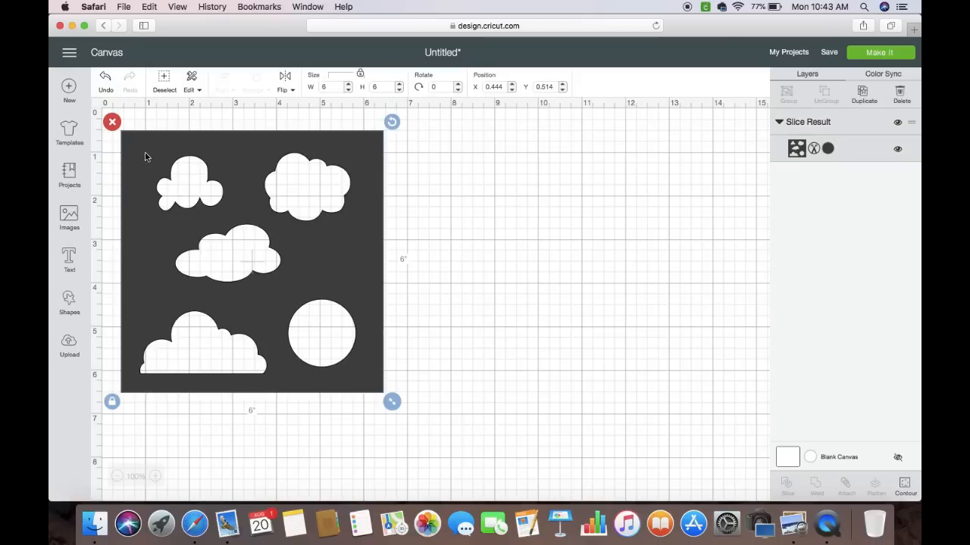
key("Delete")
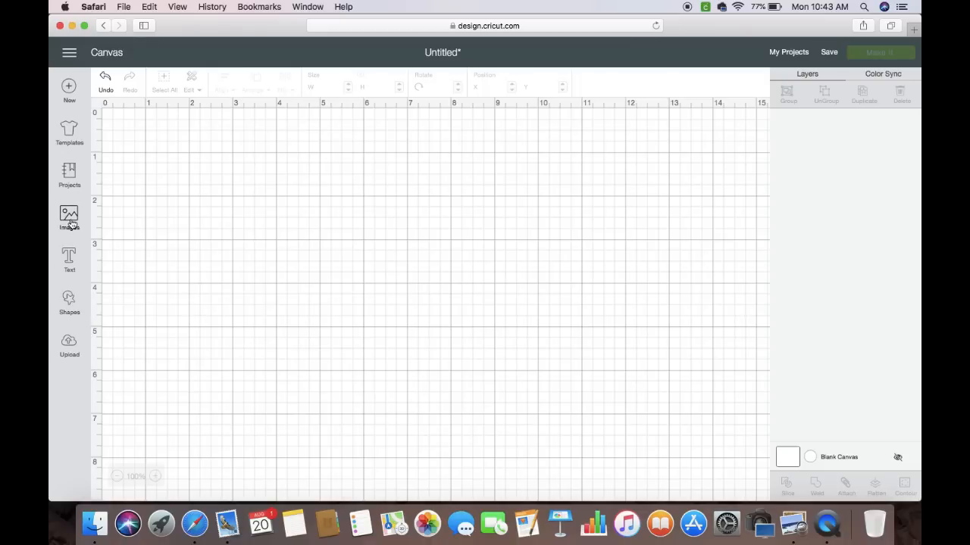
left_click(69, 301)
left_click(117, 215)
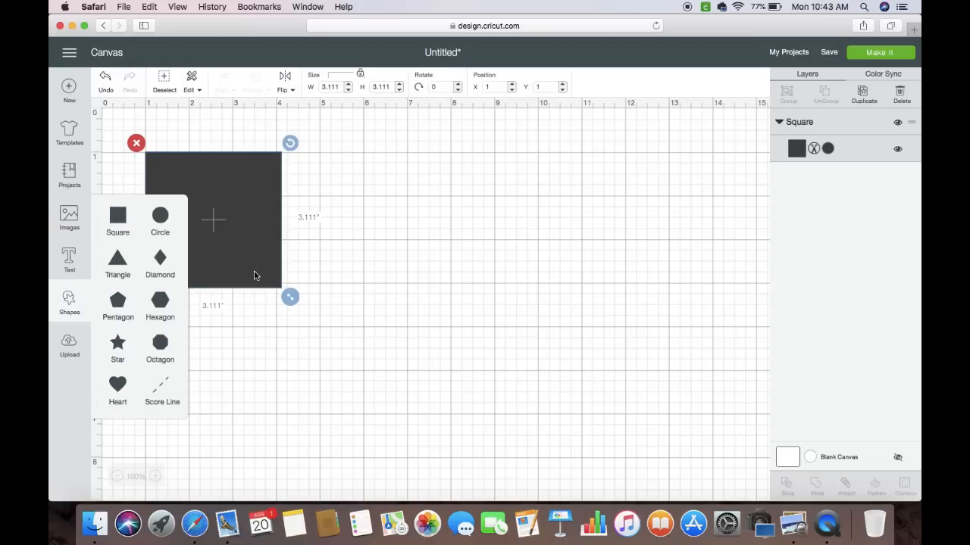
left_click(342, 86)
type("6")
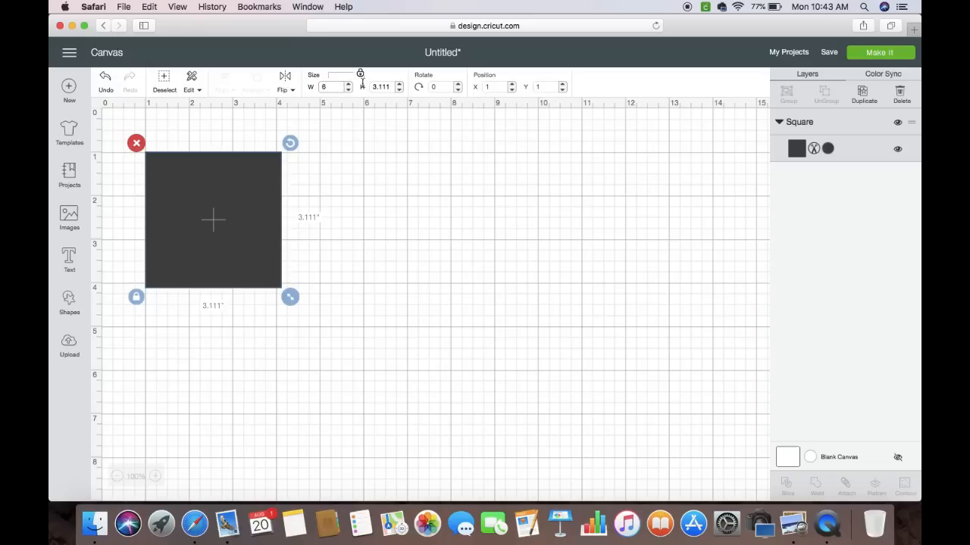
key("Return")
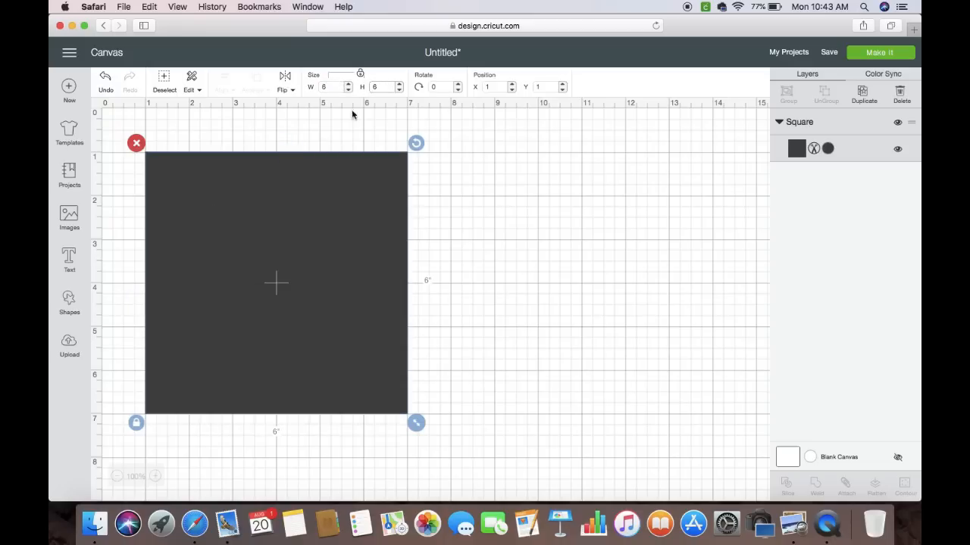
Search the image library for "grass".
left_click(69, 218)
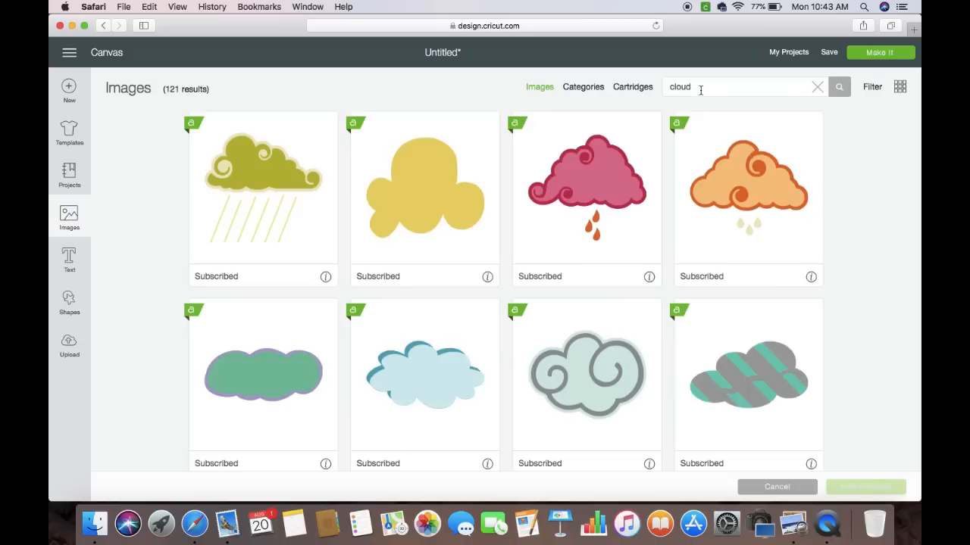
left_click(700, 90)
type("g")
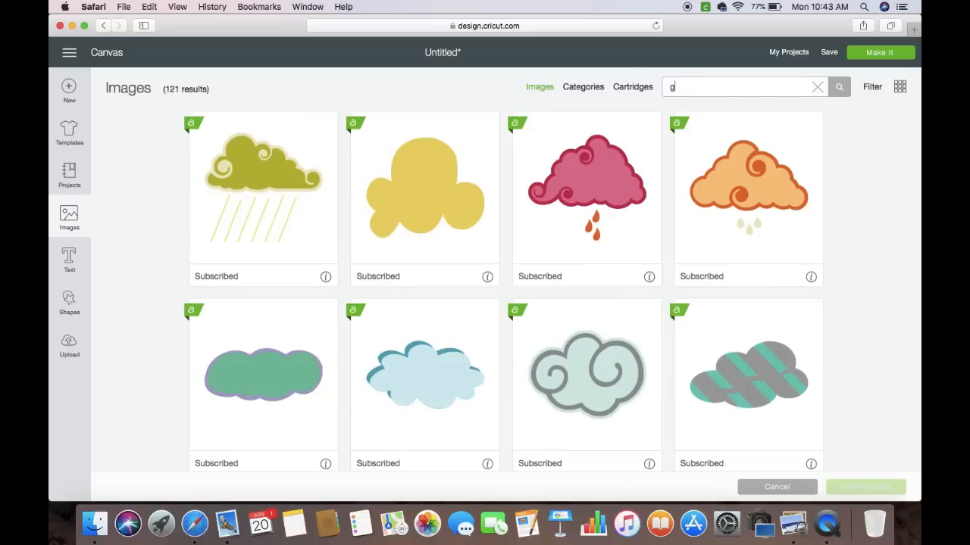
key("Return")
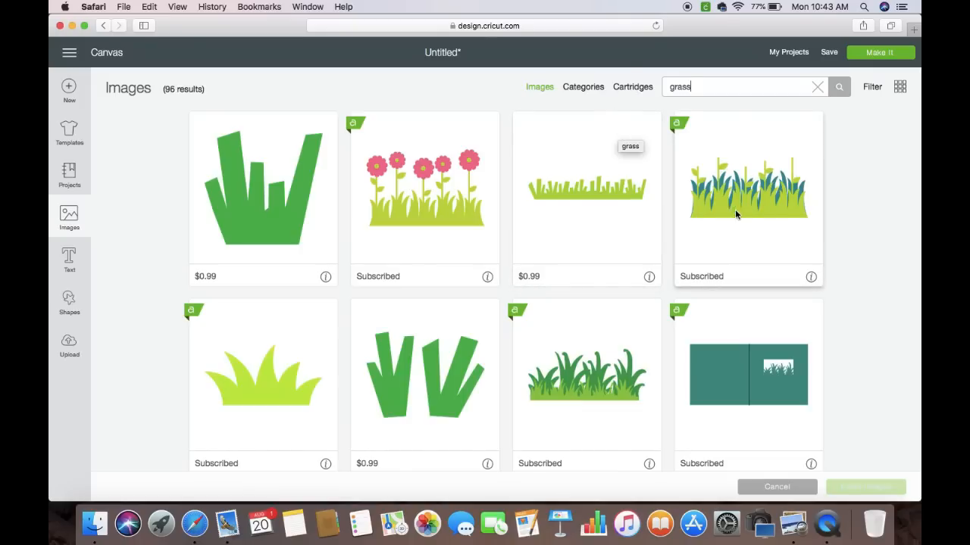
Select the two-tone green grass row, the tall yellow-green grass clump and the lime grass clump for insertion.
left_click(583, 386)
scroll(596, 447, "down", 3)
scroll(595, 448, "down", 2)
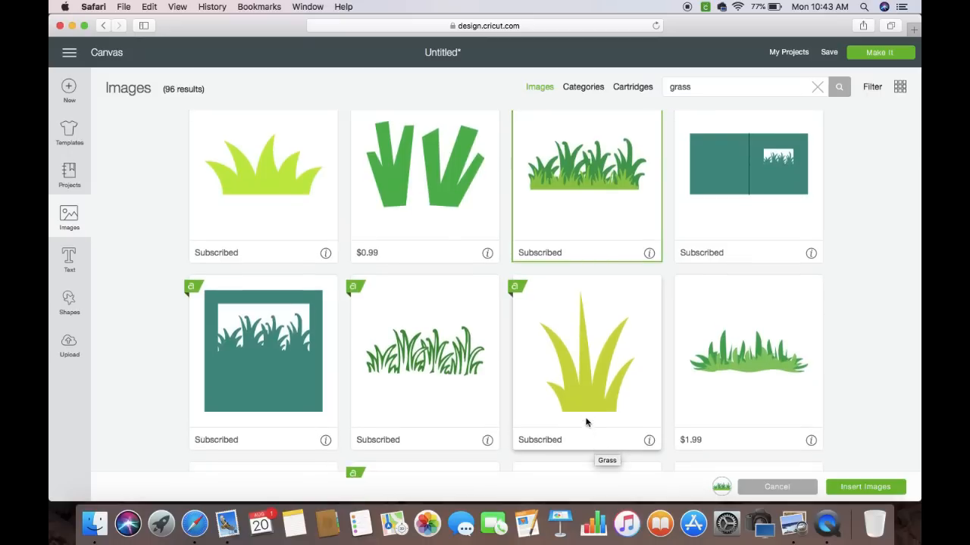
left_click(583, 389)
left_click(279, 191)
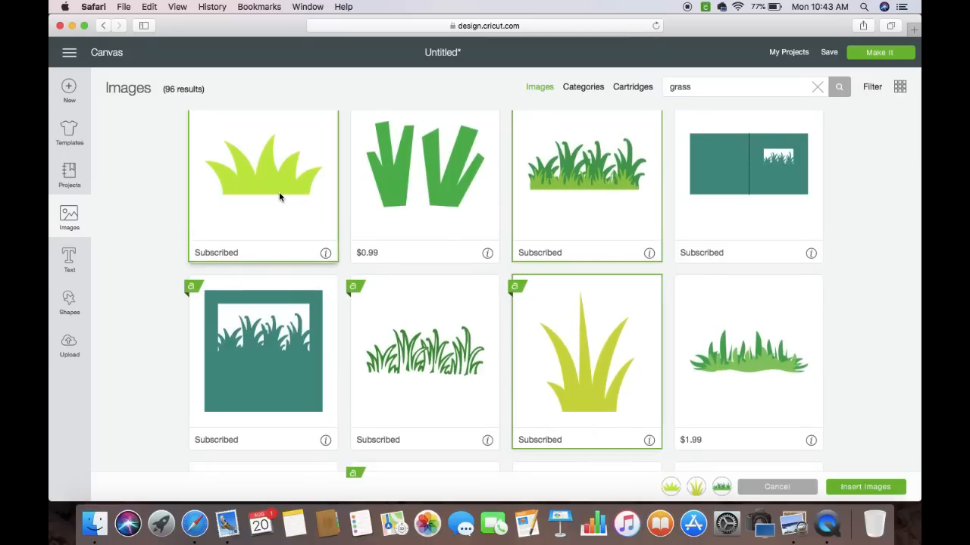
Find a long grass border, add it to the selection and insert the chosen grass images onto the canvas.
scroll(442, 351, "down", 2)
scroll(444, 357, "down", 4)
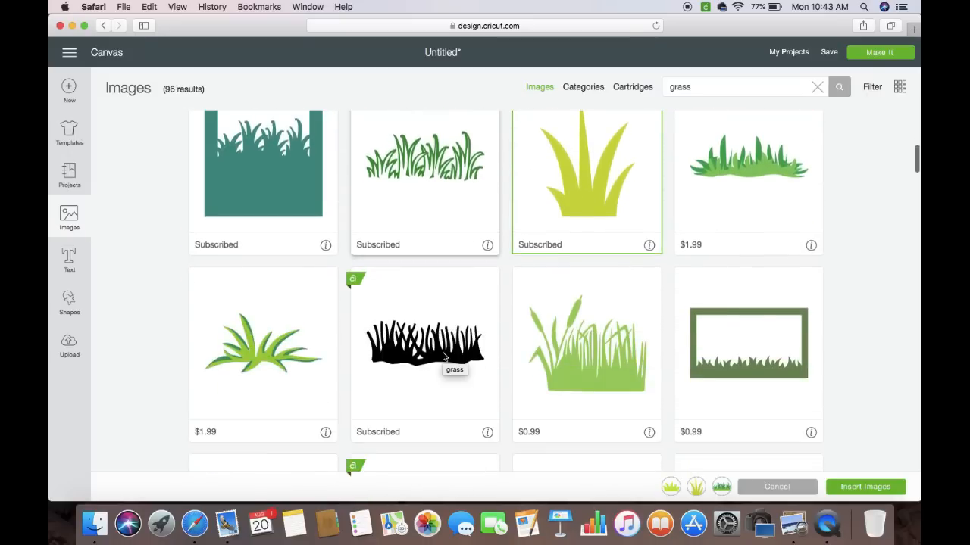
scroll(444, 357, "up", 3)
scroll(518, 365, "down", 4)
scroll(517, 365, "down", 6)
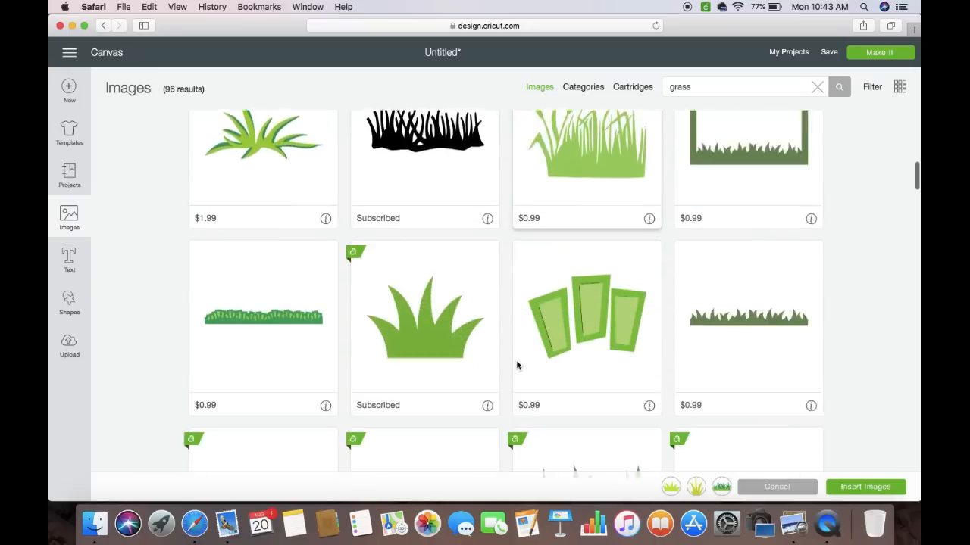
scroll(666, 349, "down", 3)
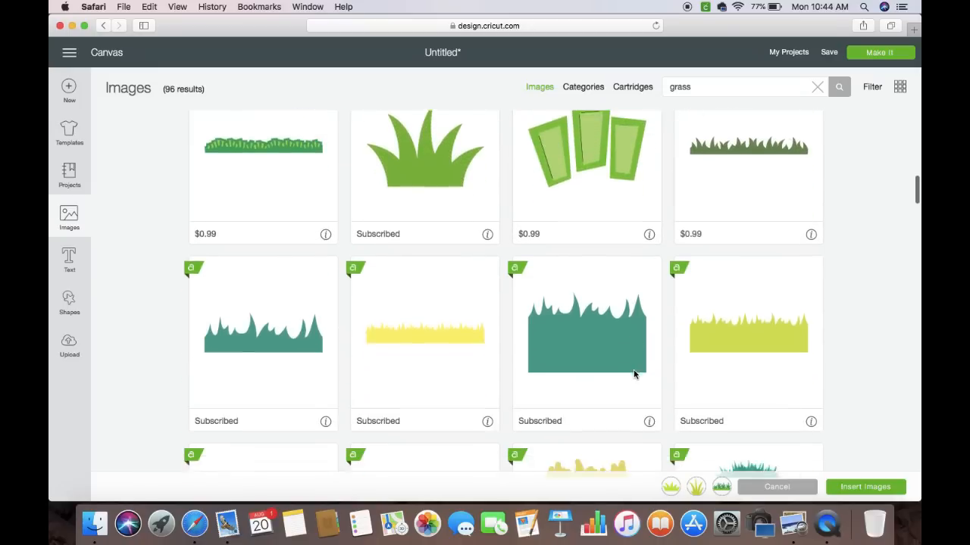
left_click(433, 350)
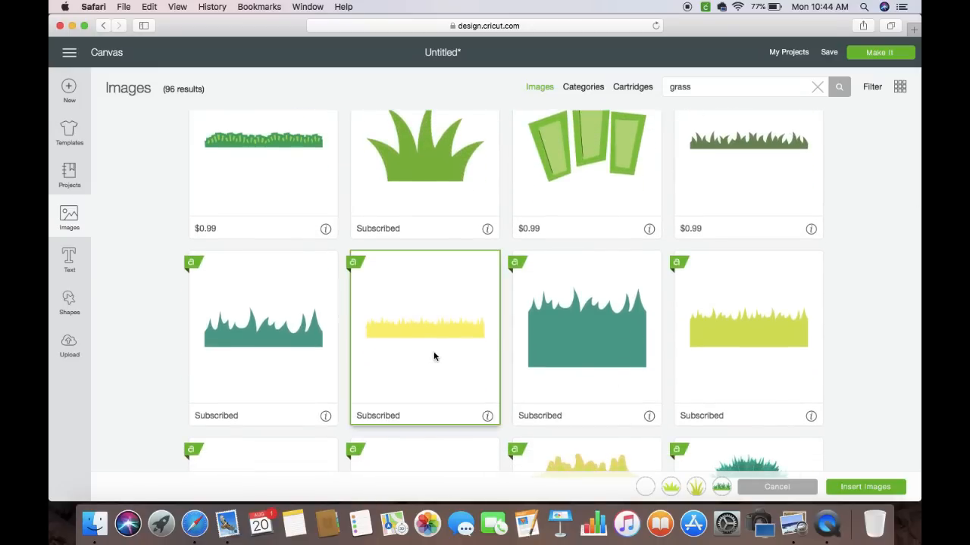
scroll(433, 351, "down", 4)
left_click(454, 229)
left_click(436, 359)
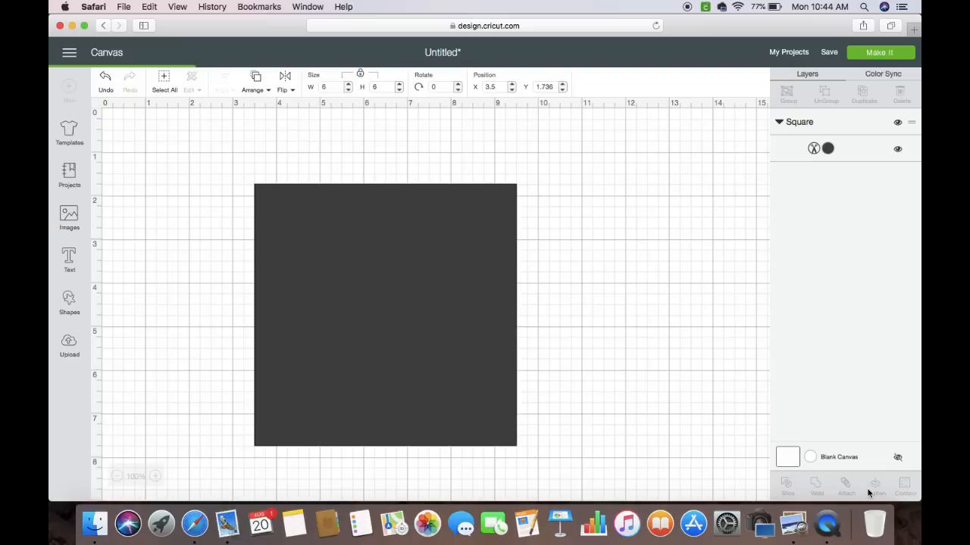
left_click(868, 492)
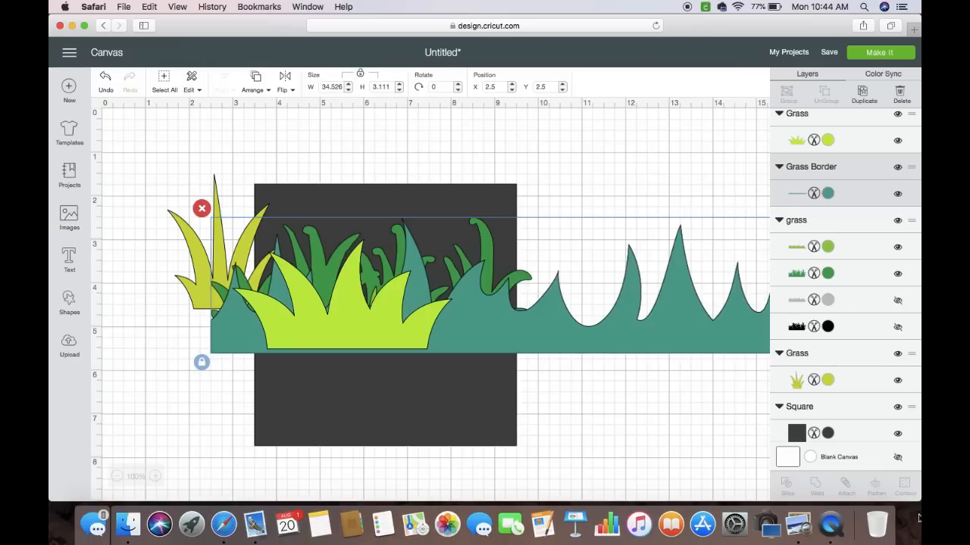
Spread the grass images apart: teal border below, lime and yellow-green clumps beside the square, and layered grass at about X 3.28, Y 3.39.
left_click_drag(541, 347, 526, 502)
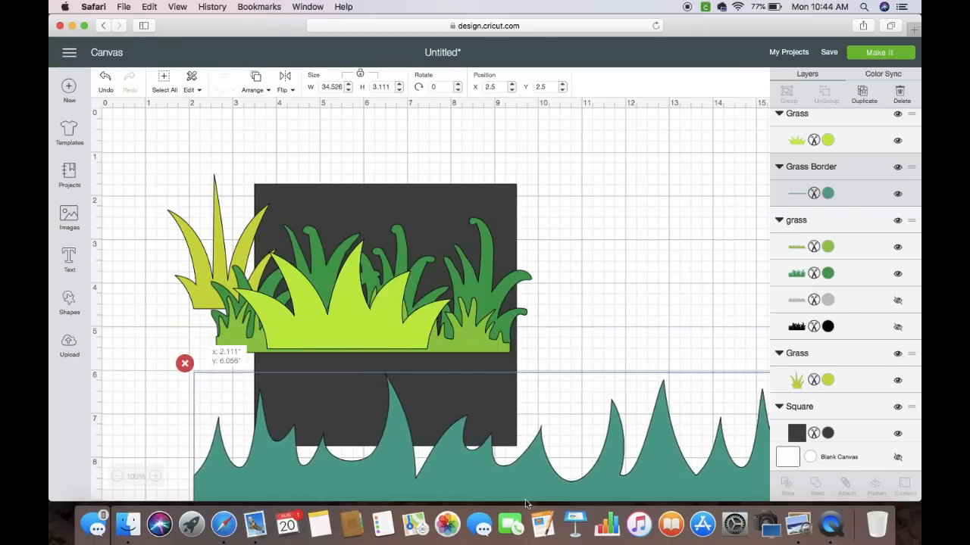
left_click_drag(337, 324, 636, 217)
left_click_drag(213, 240, 663, 342)
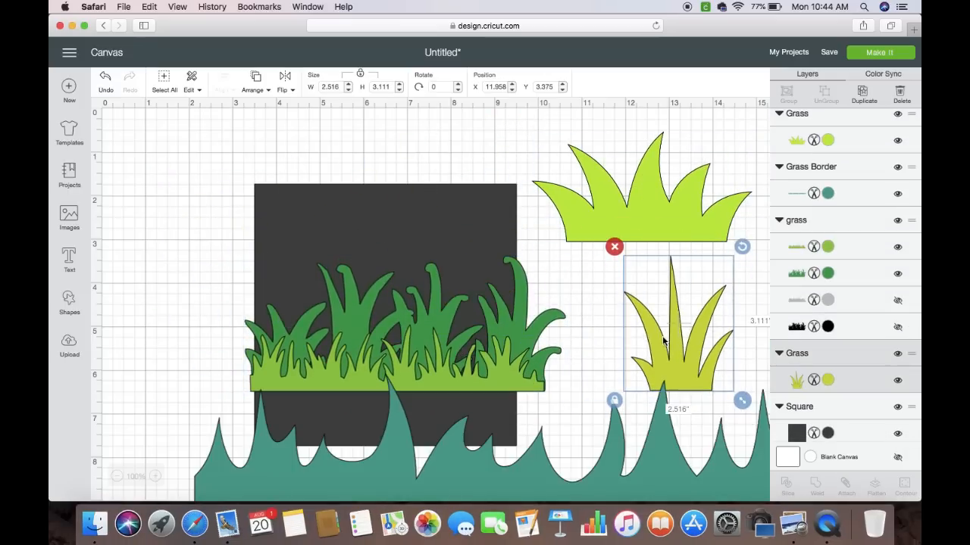
left_click(497, 374)
left_click(512, 330)
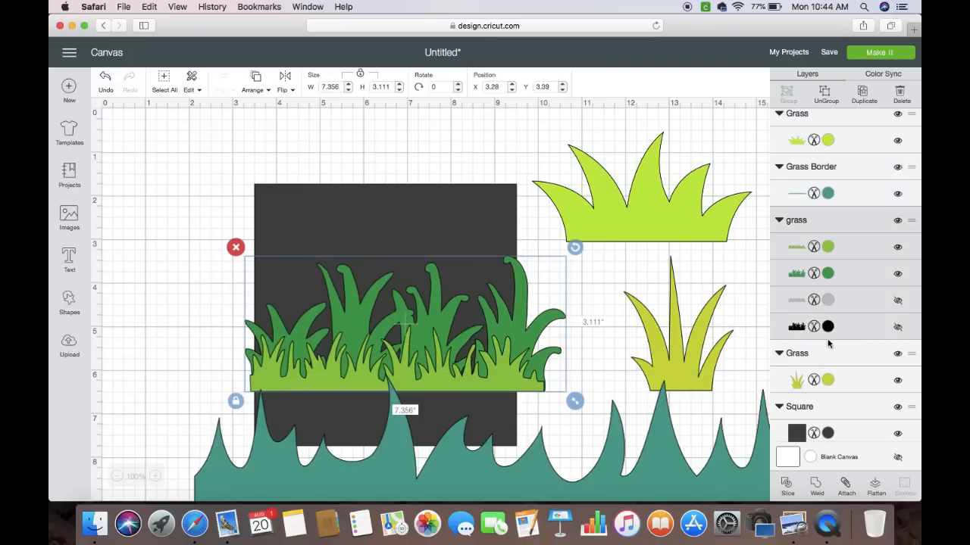
Delete the two hidden layers and the tall dark green layer of the layered grass image.
left_click(875, 330)
key("Delete")
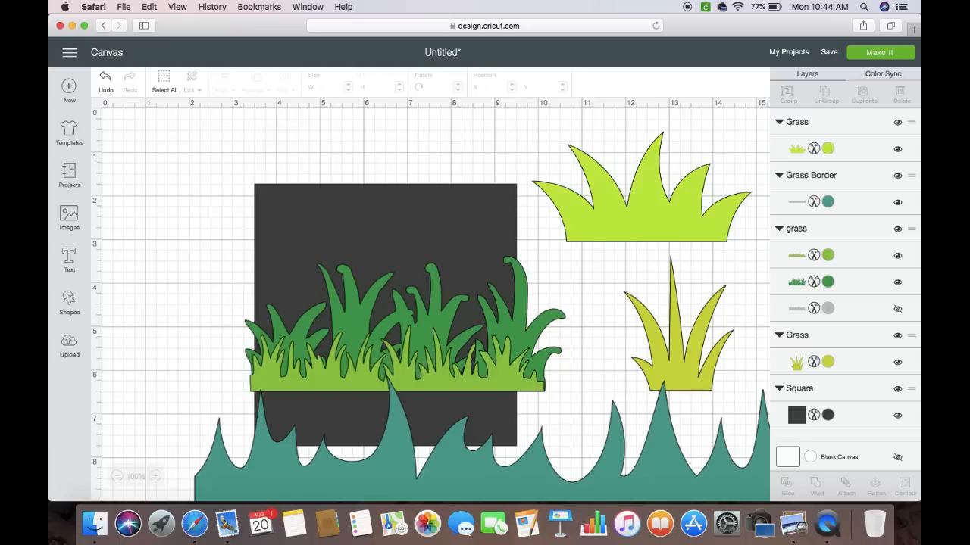
key("Delete")
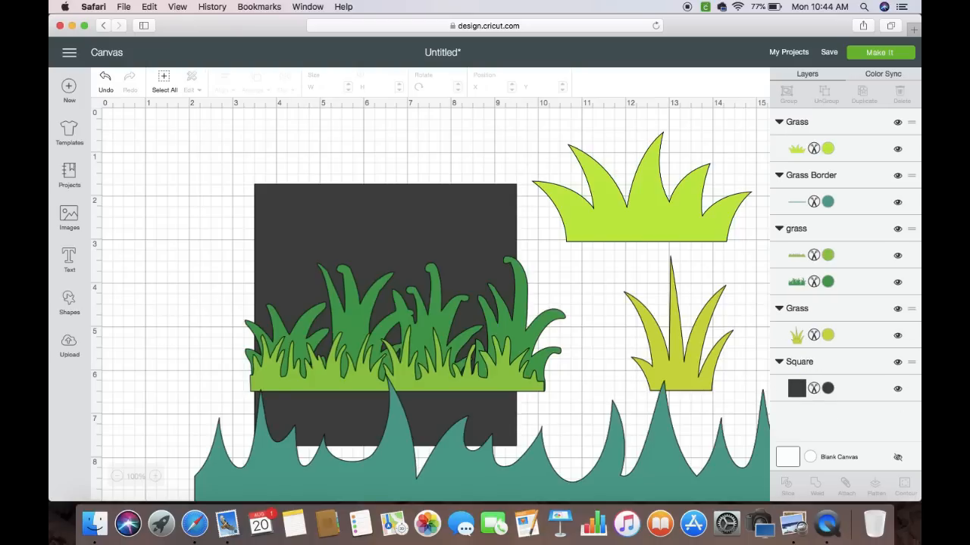
left_click(837, 285)
key("Delete")
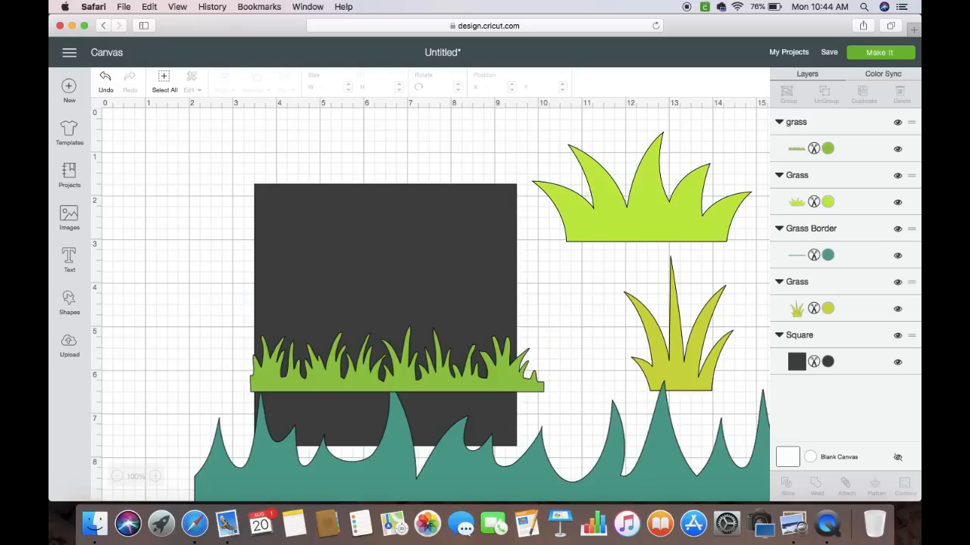
Set the light green grass strip's width to 6 and place it over the square's upper edge.
left_click_drag(477, 384, 470, 265)
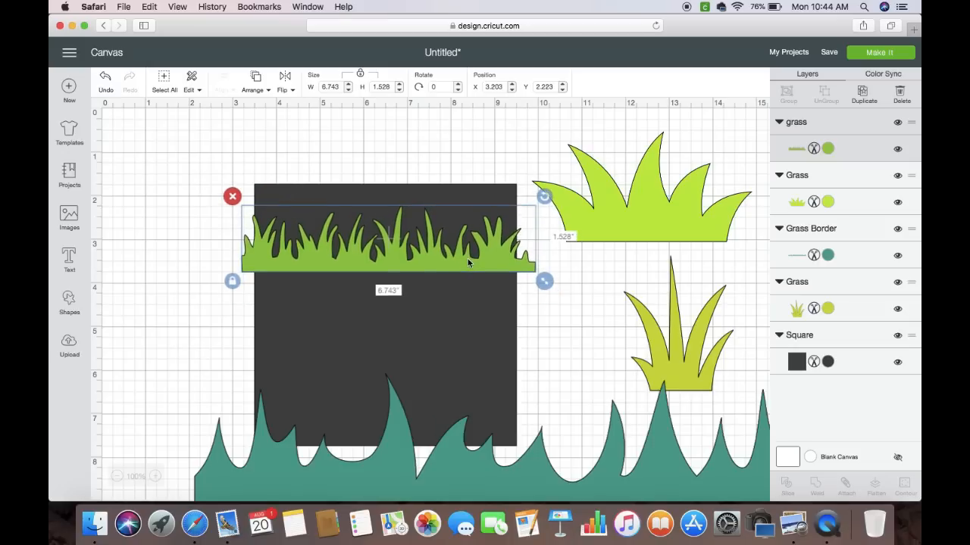
left_click(339, 85)
type("6")
left_click(385, 87)
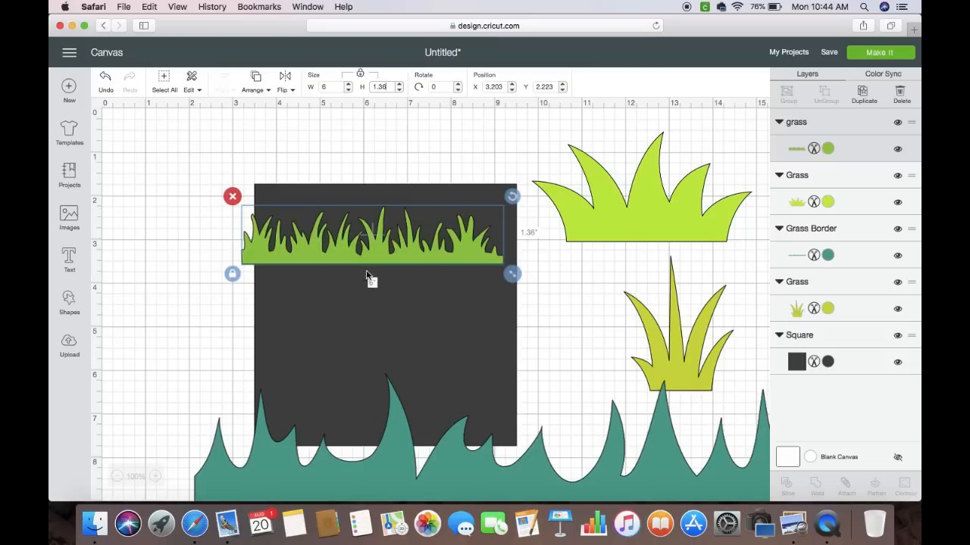
left_click_drag(366, 260, 378, 199)
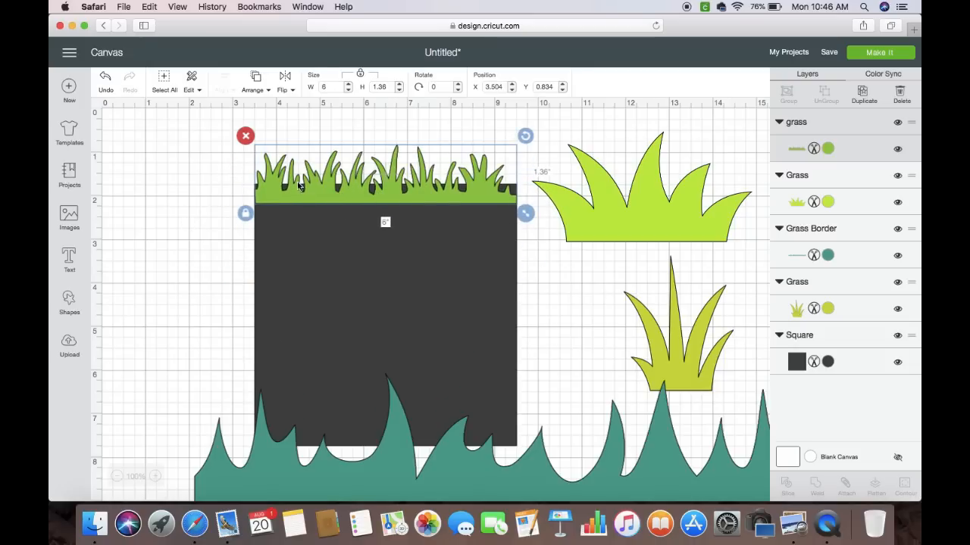
left_click_drag(300, 198, 298, 181)
Center the green grass strip and the square horizontally and weld them into one shape.
left_click_drag(228, 165, 305, 222)
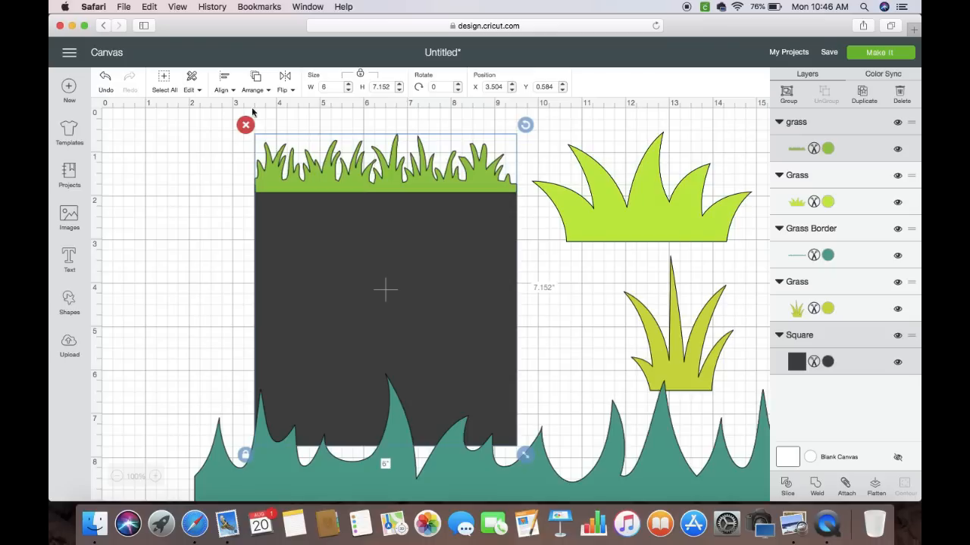
left_click(226, 86)
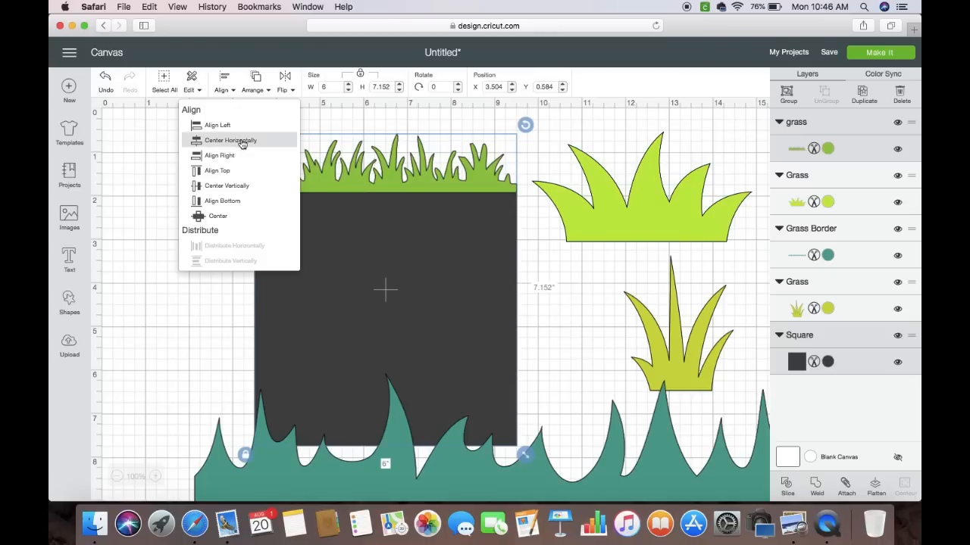
left_click(241, 142)
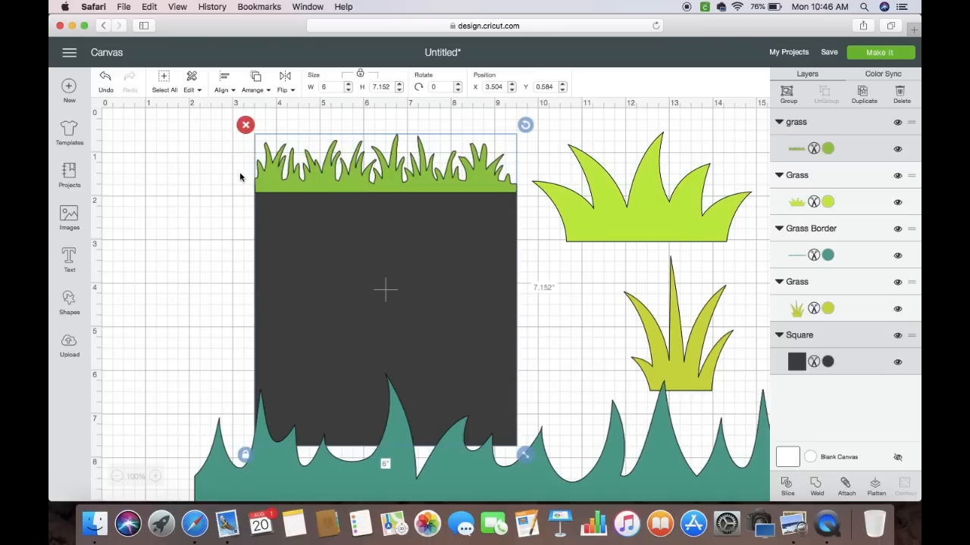
left_click(818, 487)
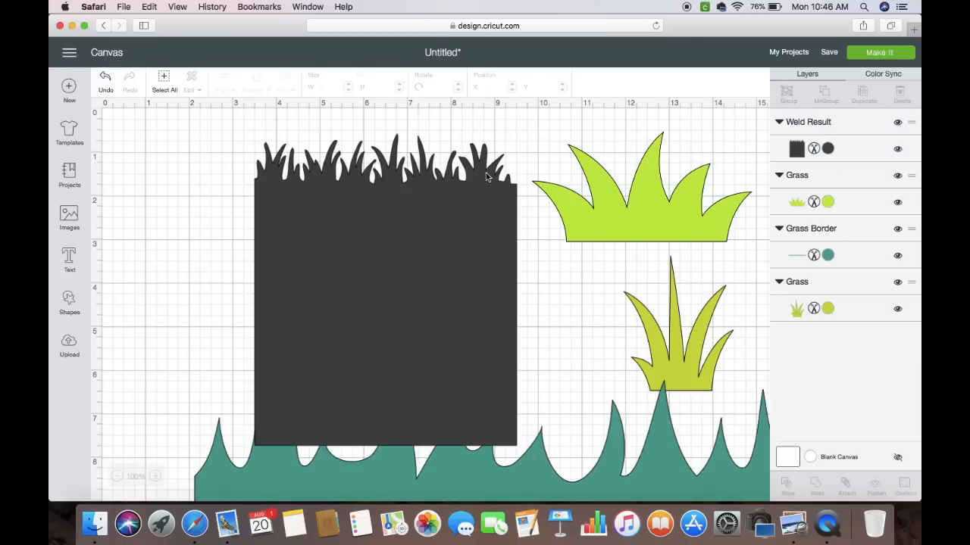
Shift the welded shape, undo both the move and the weld, and redo the weld.
left_click_drag(414, 284, 392, 277)
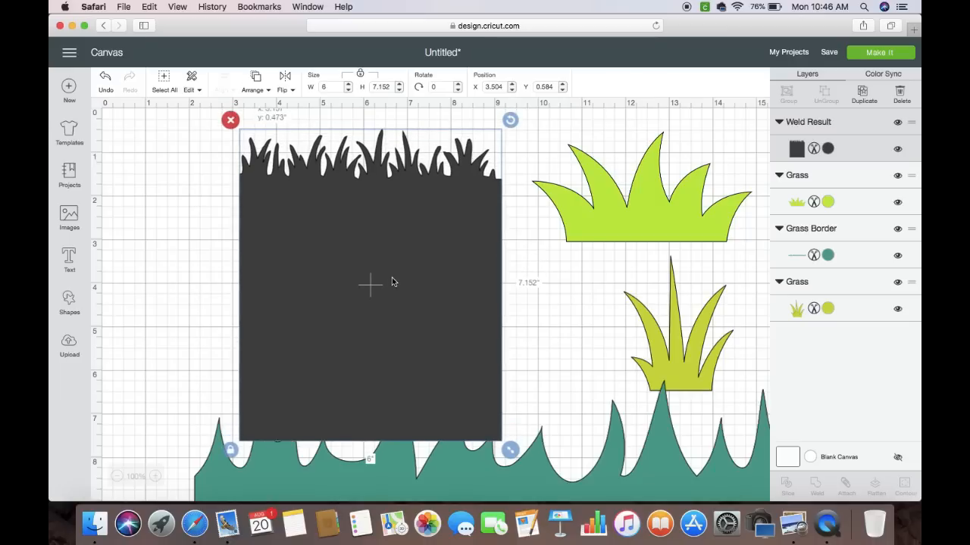
left_click(105, 89)
left_click(105, 88)
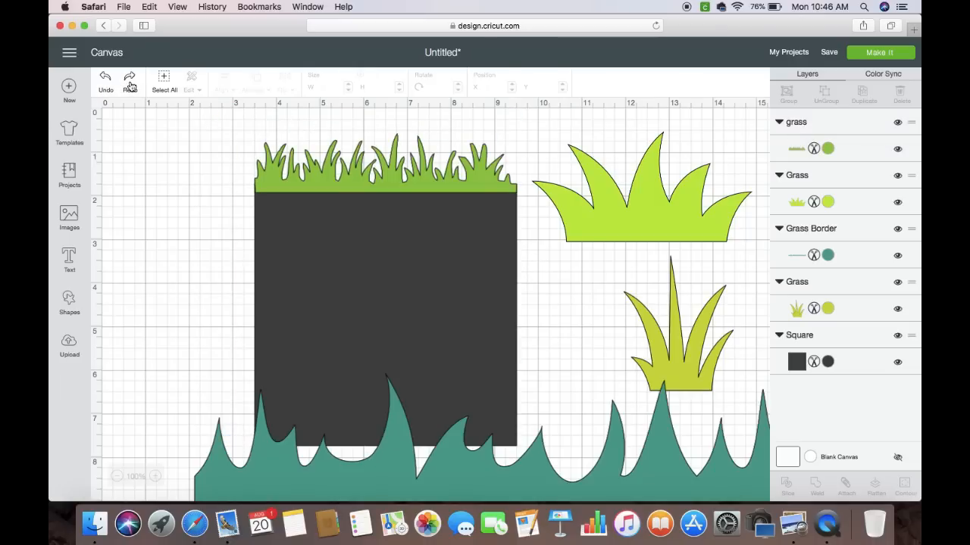
left_click(130, 80)
Nudge the welded shape slightly and set the teal grass border's width to 6.
mouse_move(315, 288)
left_mouse_down()
mouse_move(294, 288)
mouse_move(329, 295)
left_mouse_up()
left_click_drag(505, 478, 417, 459)
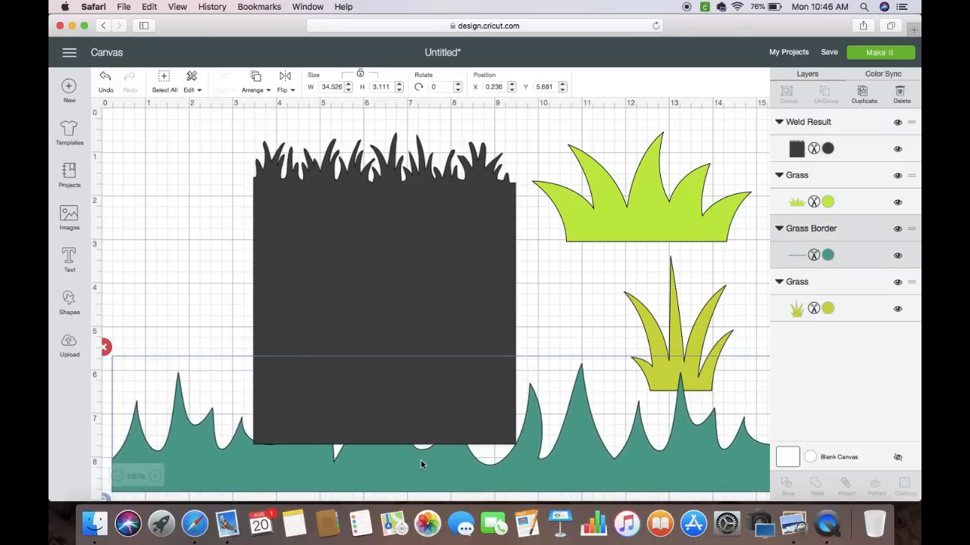
double_click(342, 87)
type("6")
key("Return")
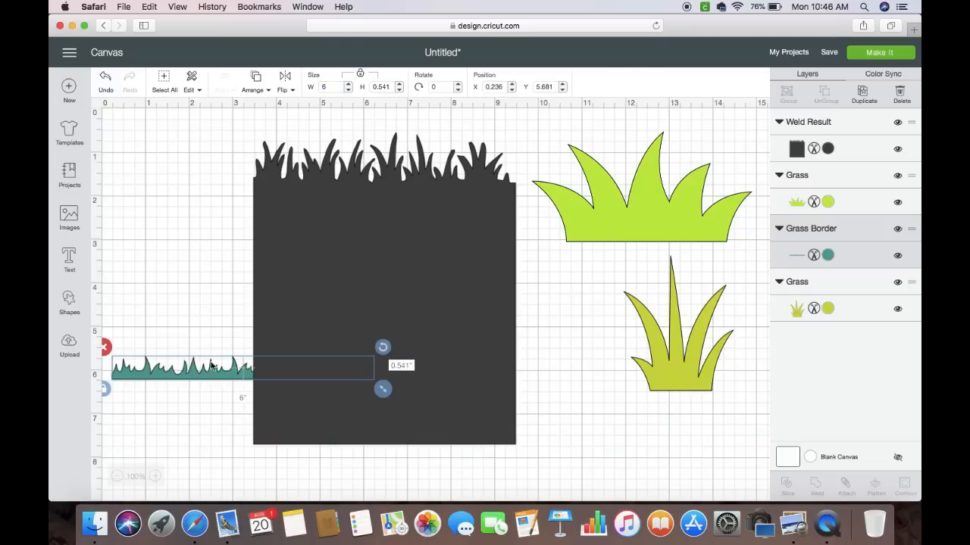
Bring the teal grass border to the front and place it along the welded shape's lower edge.
left_click(257, 91)
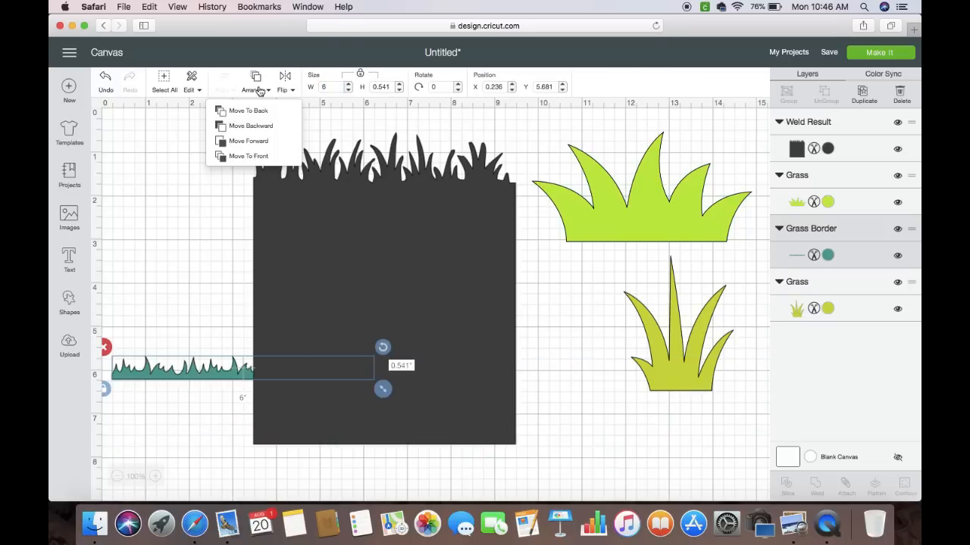
left_click(252, 156)
left_click_drag(194, 374, 334, 443)
Center the teal border and the welded shape horizontally and slice the border out of the shape.
left_click_drag(238, 203, 514, 449)
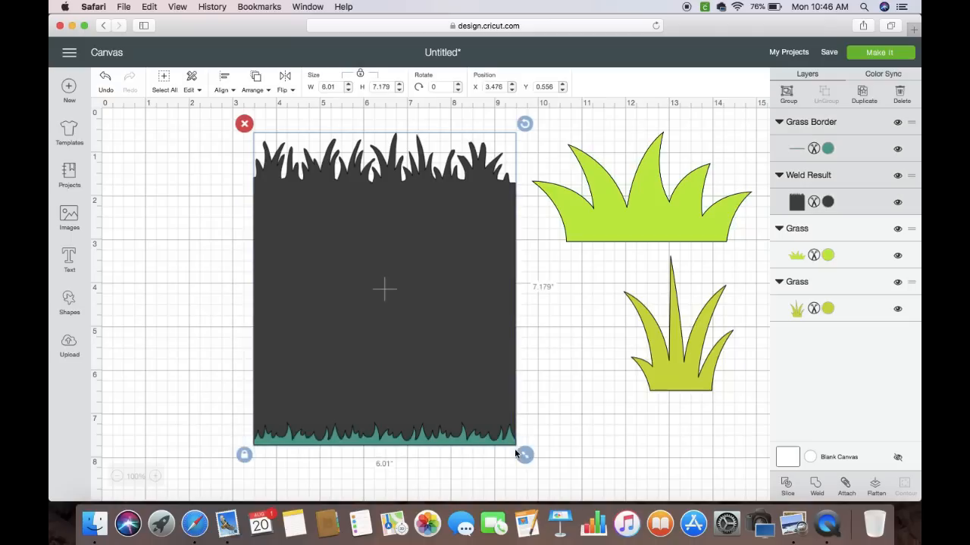
left_click(223, 89)
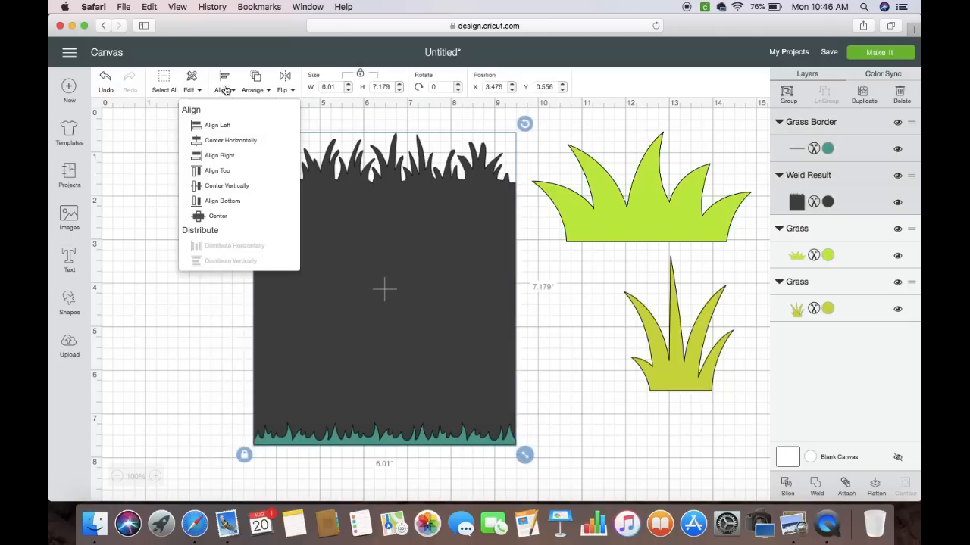
left_click(236, 139)
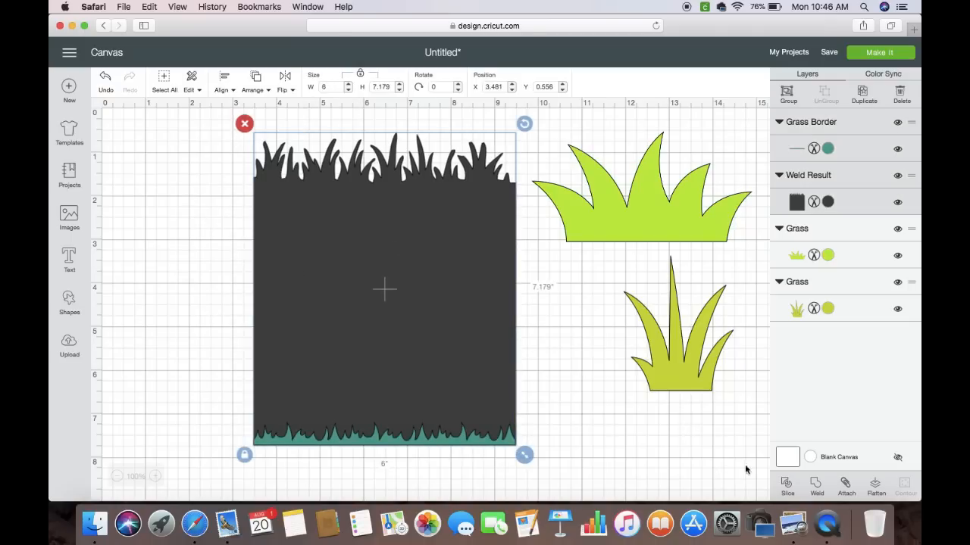
left_click(787, 488)
Separate the teal slice from the stencil and delete the teal and dark leftover border pieces.
left_click_drag(485, 446, 485, 480)
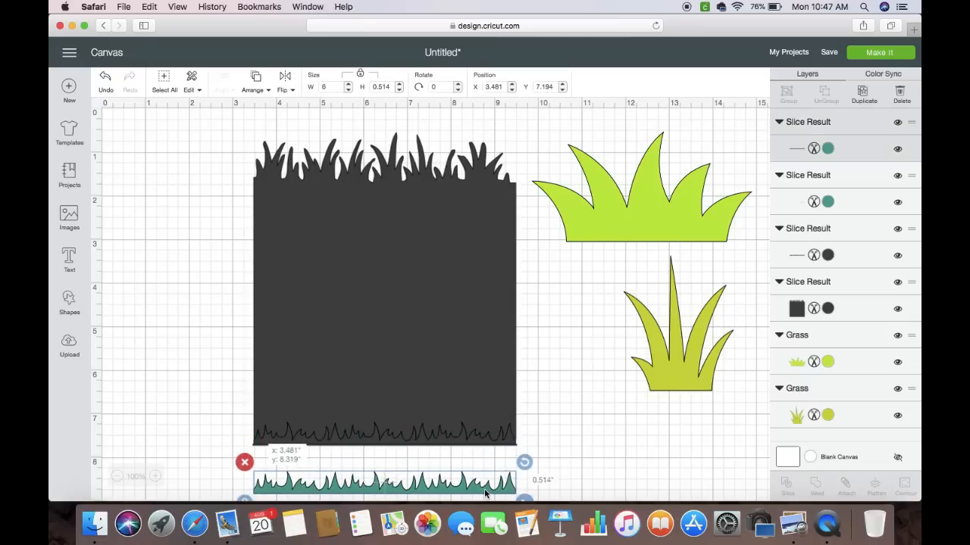
key("Delete")
left_click(476, 443)
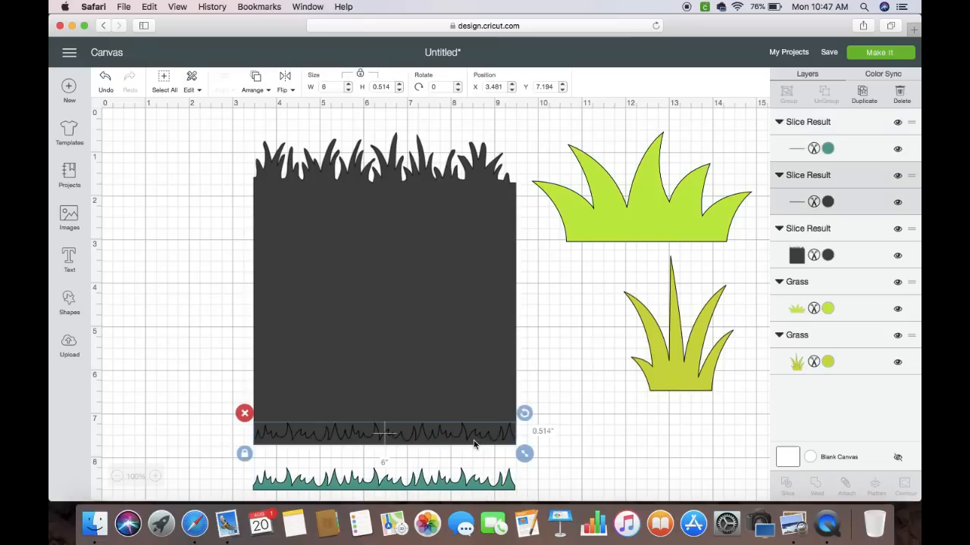
key("Delete")
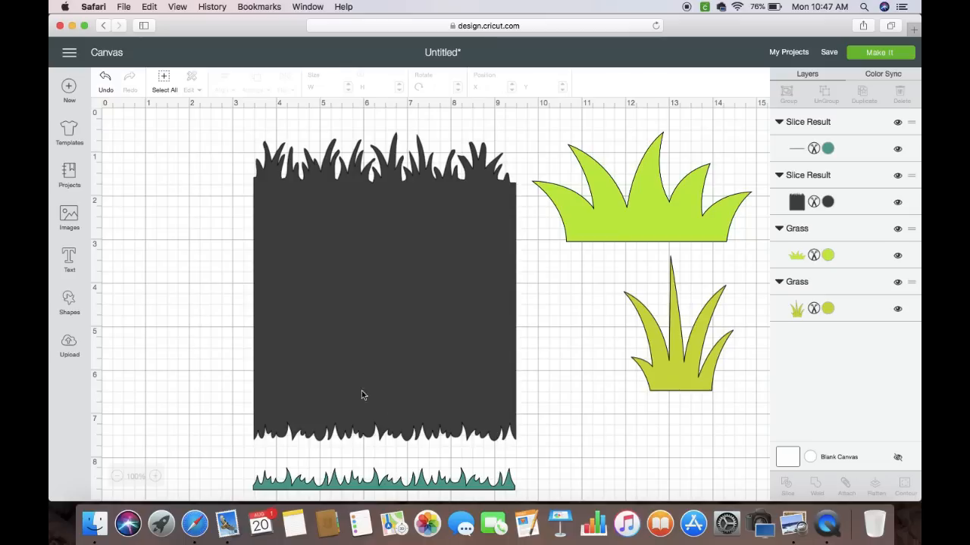
left_click(390, 482)
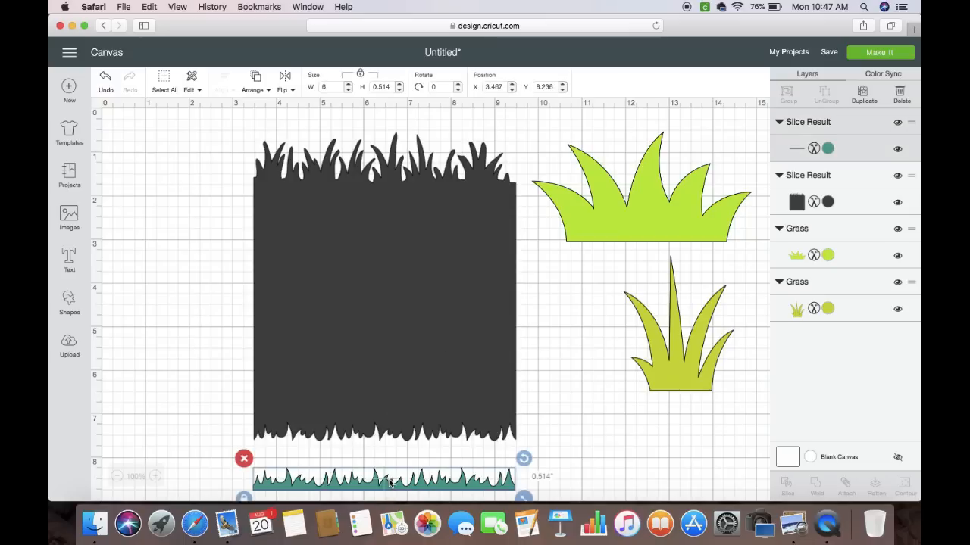
key("Delete")
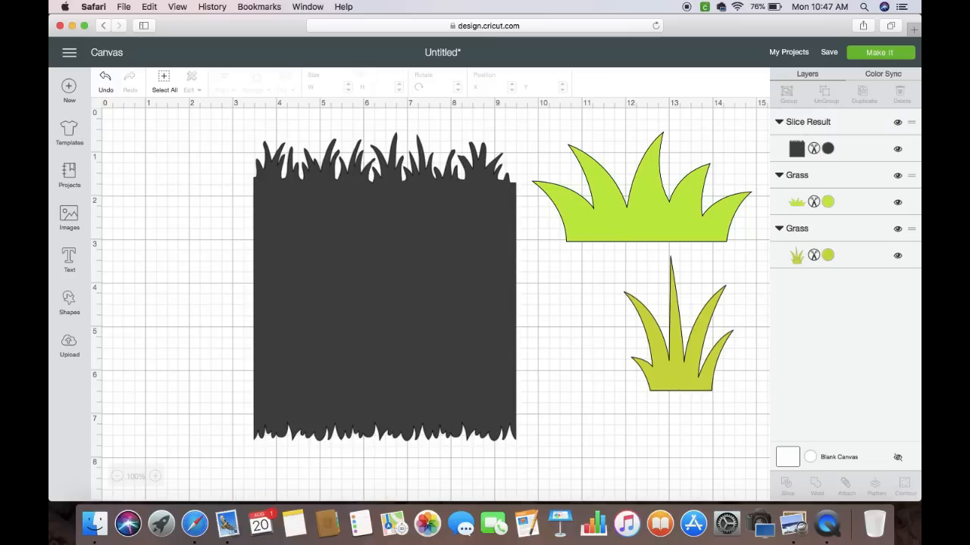
Rotate the lime grass clump to 90 degrees and place it beside the stencil at about X 10.27, Y 1.49.
left_click(621, 225)
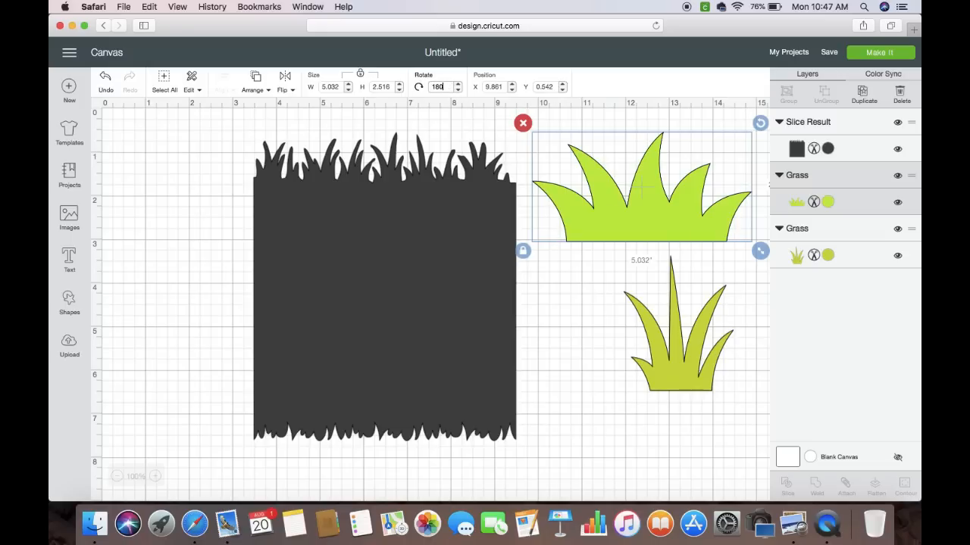
left_click(500, 86)
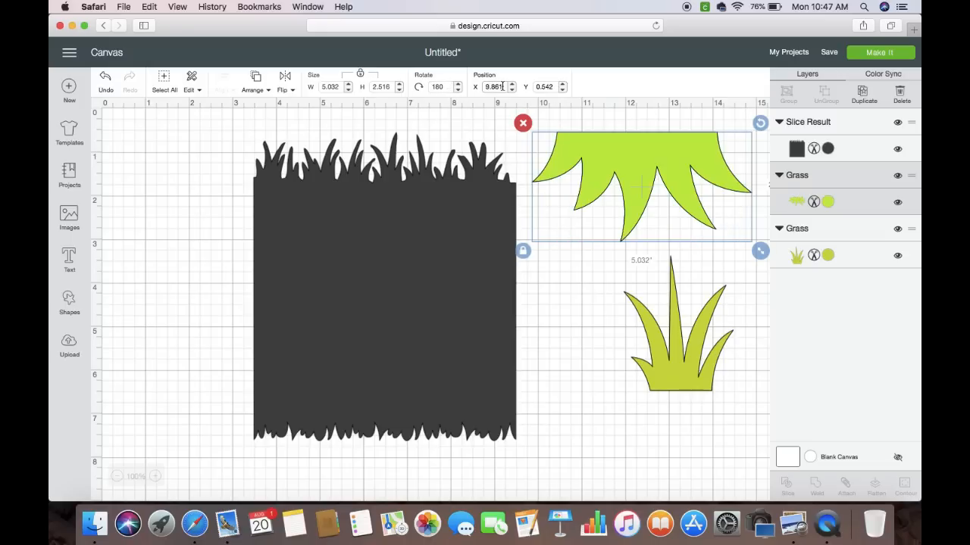
left_click(444, 88)
left_click_drag(442, 88, 406, 89)
type("90")
left_click(493, 86)
left_click_drag(615, 203, 577, 269)
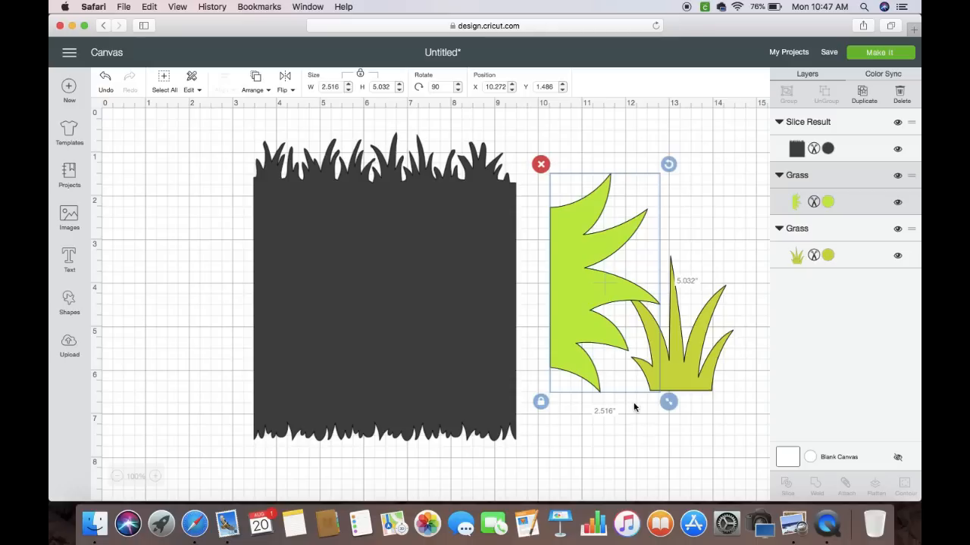
Shrink the lime grass clump to about 0.245 by 0.491 inches and bring it to the front.
left_click_drag(671, 402, 571, 204)
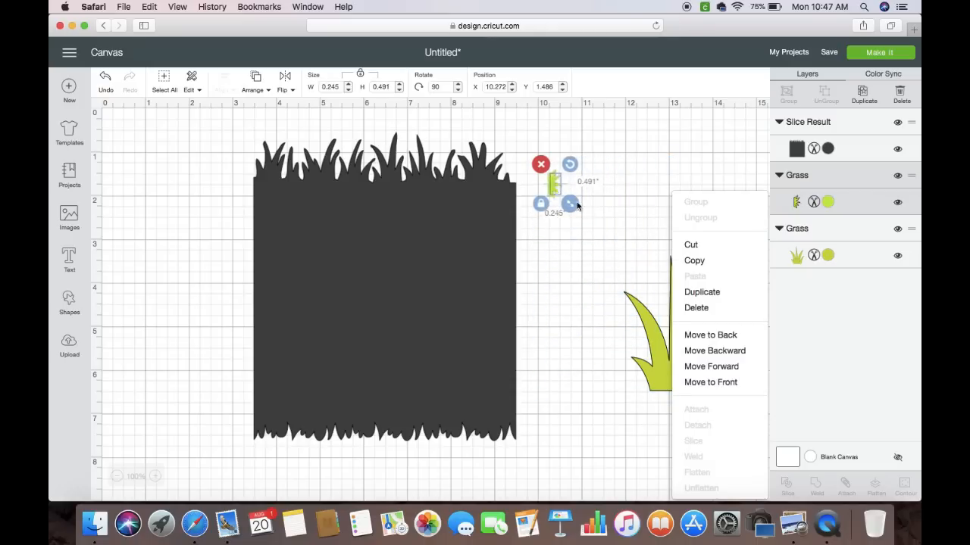
left_click(260, 90)
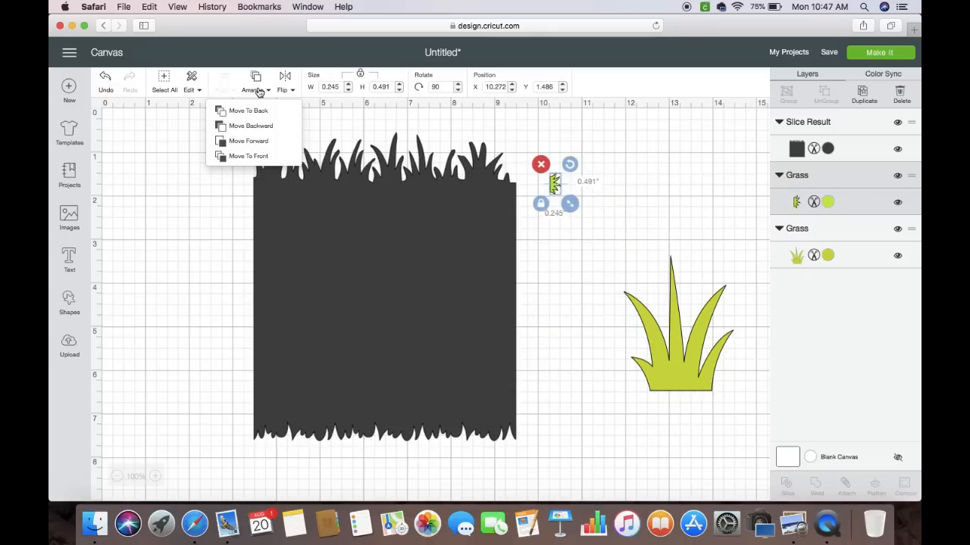
left_click(259, 158)
Duplicate the small lime clump and place the copy on the stencil's left edge near the 3-inch mark.
left_click_drag(551, 190, 402, 204)
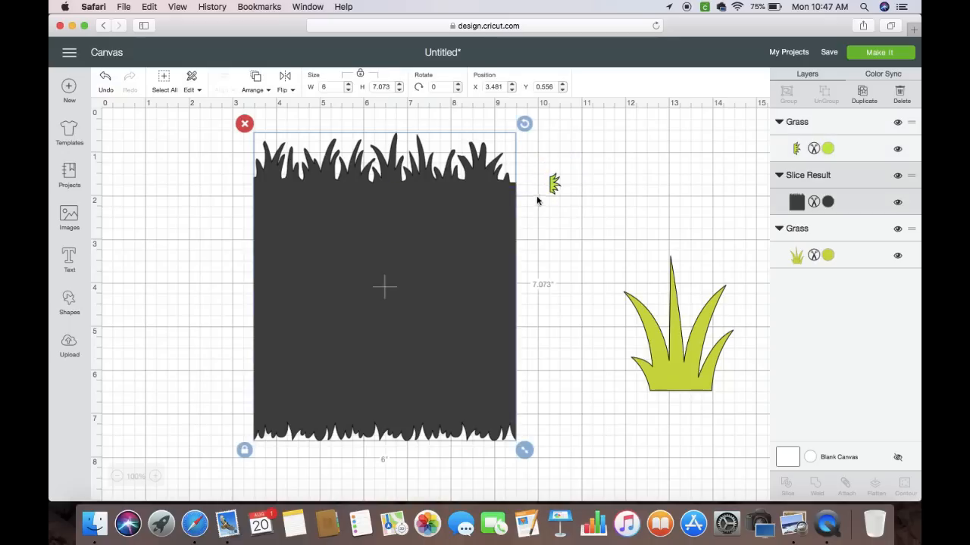
left_click(557, 188)
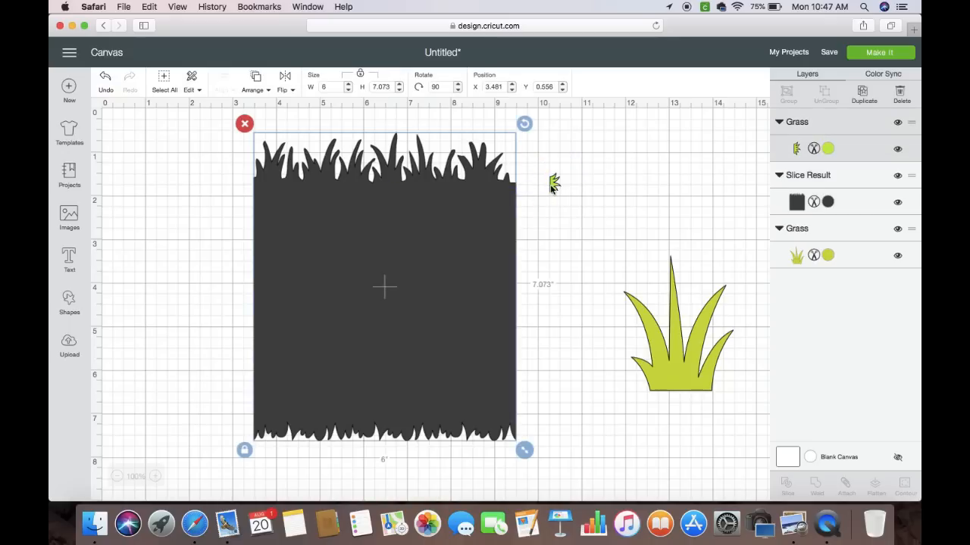
left_click(863, 96)
left_click_drag(578, 211, 257, 235)
Slice the lime clump copy out of the stencil and move the cut stencil slightly right of the leftover pieces.
left_click_drag(246, 155, 531, 473)
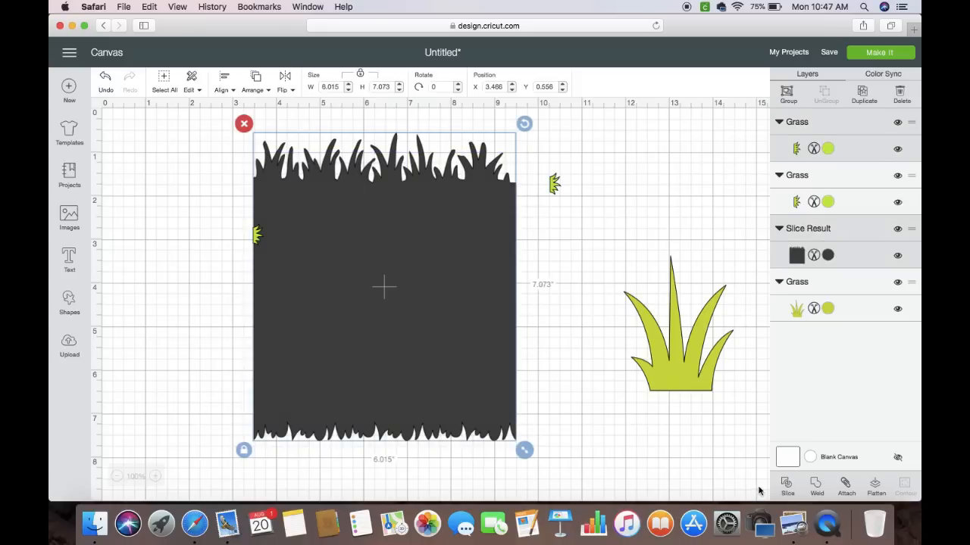
left_click(787, 487)
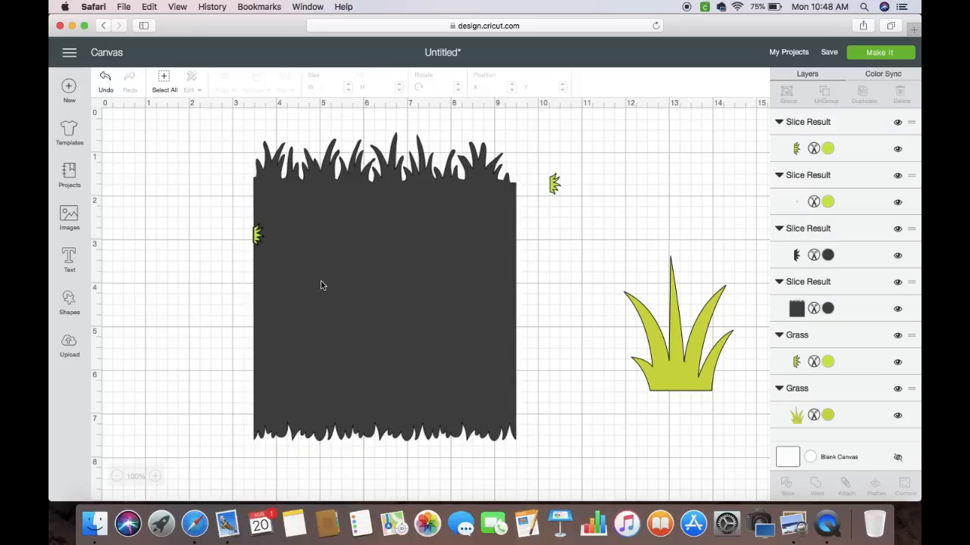
left_click_drag(320, 285, 348, 286)
Delete the lime clump slice left beside the stencil's left edge.
left_click_drag(236, 210, 281, 273)
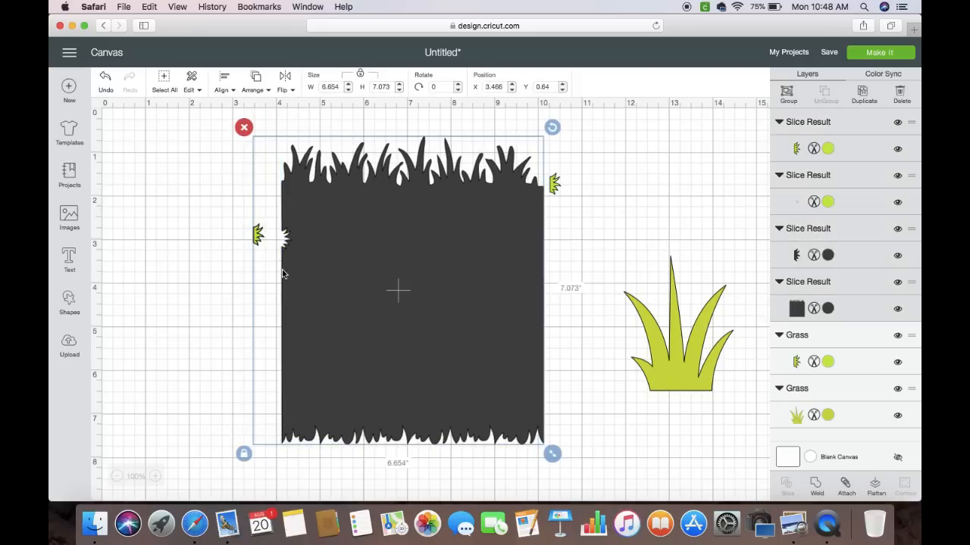
left_click(164, 267)
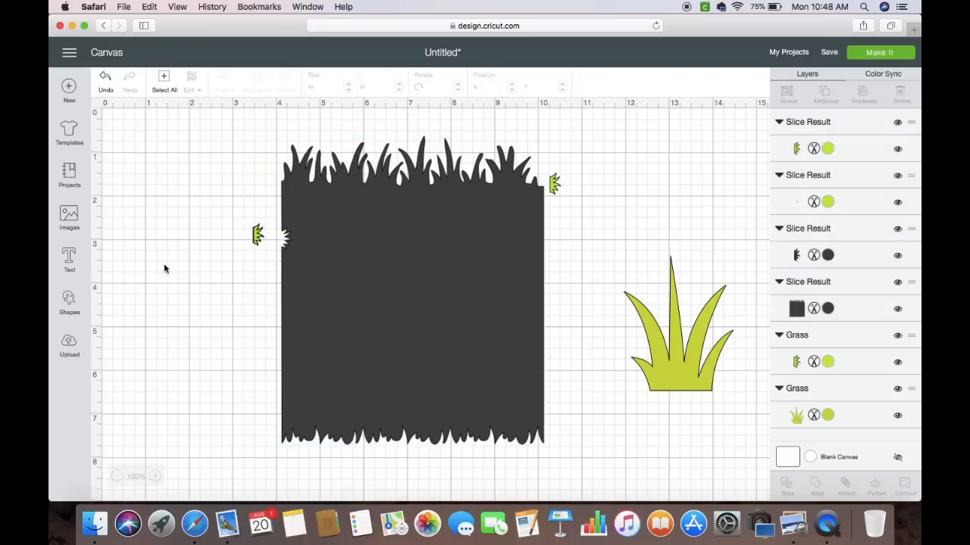
left_click(257, 236)
key("Delete")
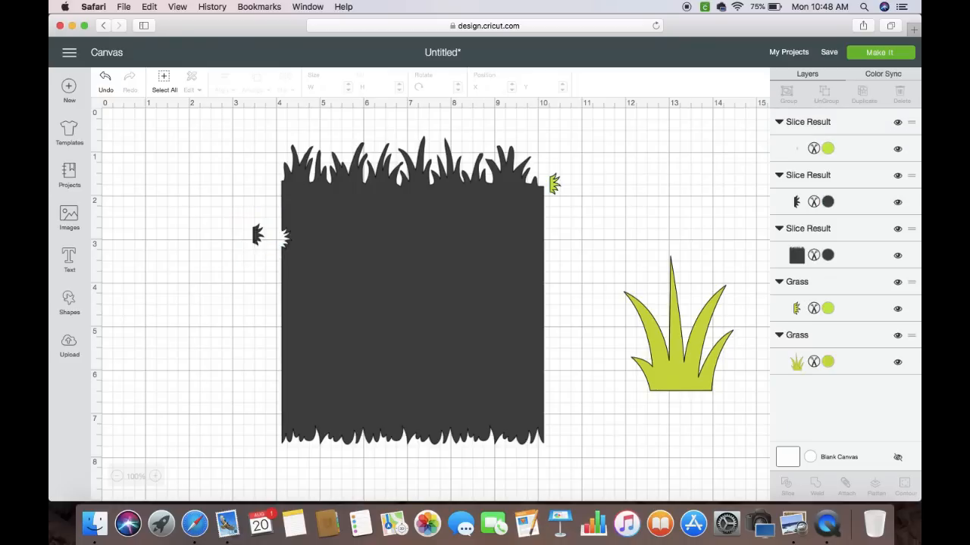
Delete the two remaining slice leftovers and shift the stencil and the spare small lime clump to the left.
left_click(256, 237)
key("Delete")
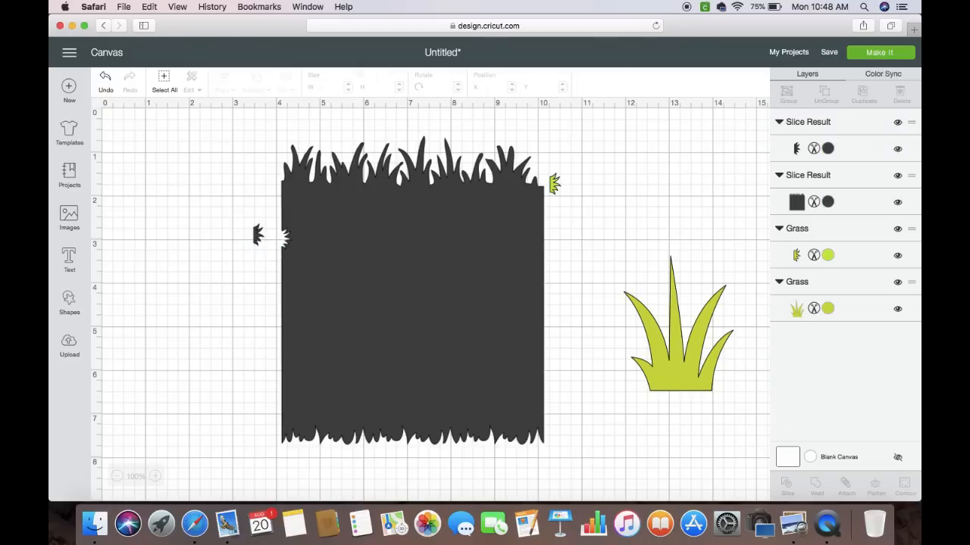
left_click(257, 236)
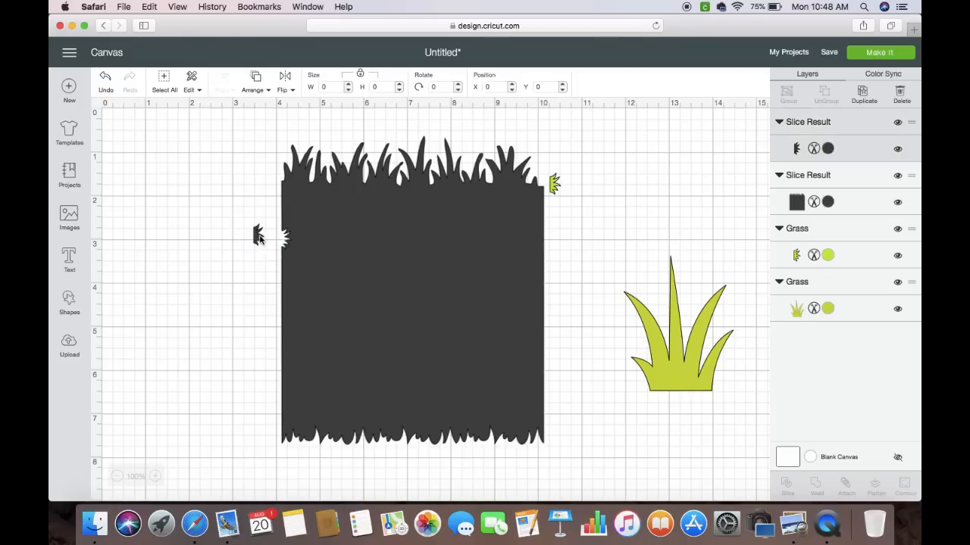
key("Delete")
left_click_drag(340, 266, 262, 266)
mouse_move(550, 189)
left_mouse_down()
mouse_move(532, 193)
mouse_move(542, 193)
left_mouse_up()
Rotate the large lime grass clump 90 degrees and flip it horizontally so its blades point left.
left_click(676, 342)
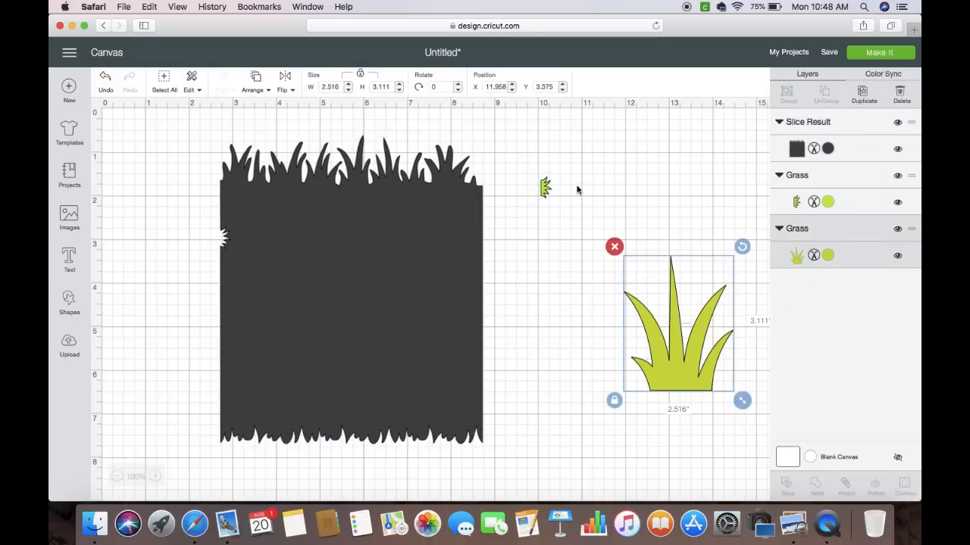
left_click(438, 86)
left_click(492, 88)
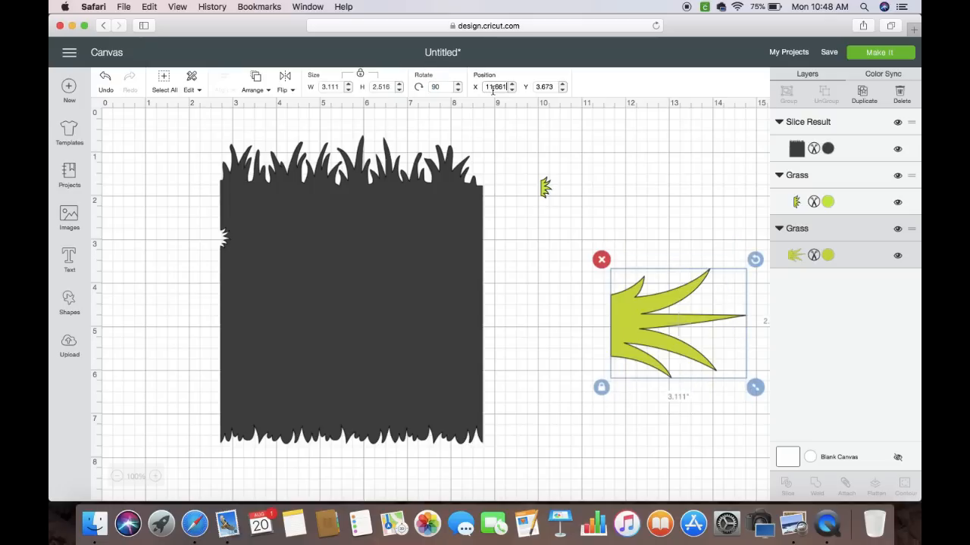
left_click(292, 91)
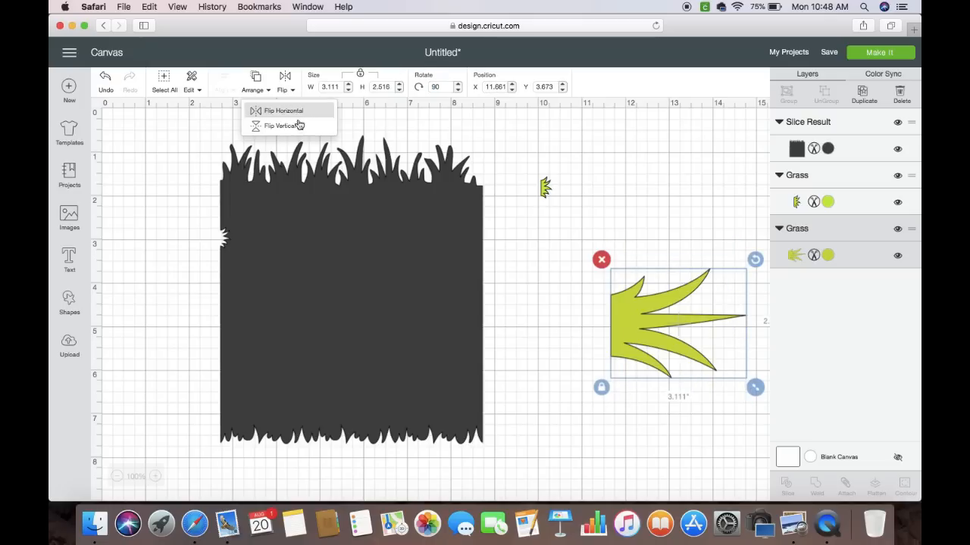
left_click(300, 116)
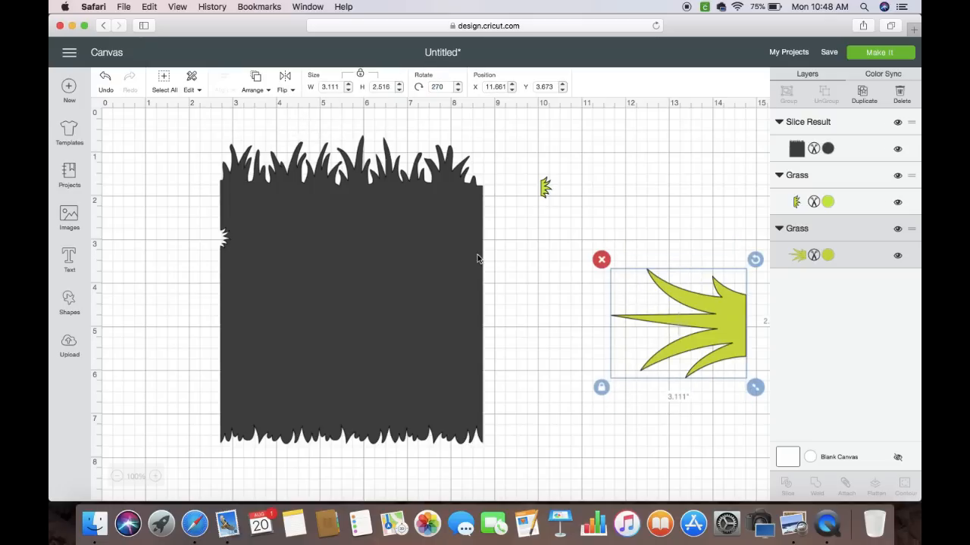
Move the flipped clump closer to the stencil, shrink it to about 0.639 by 0.517 inches and bring it to the front.
left_click_drag(720, 323, 624, 318)
left_click_drag(662, 383, 553, 295)
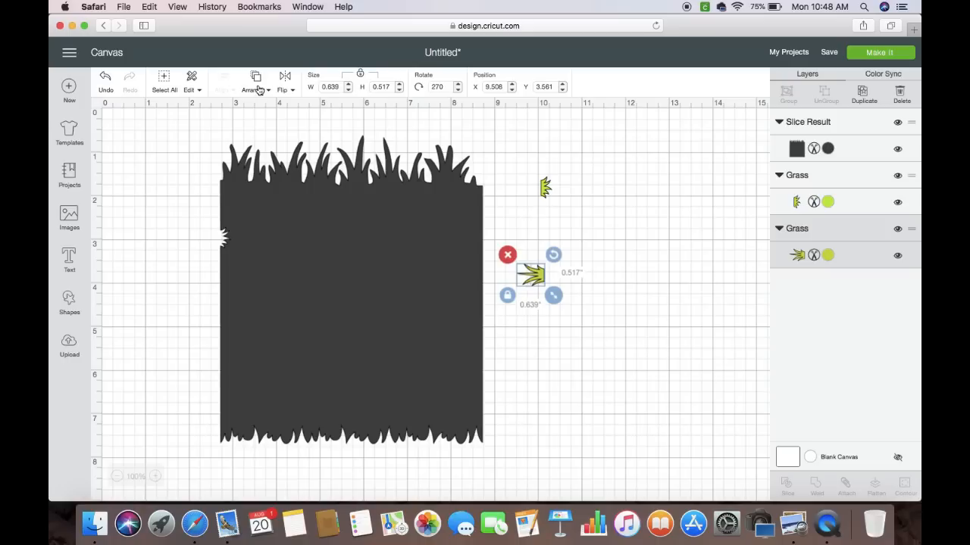
left_click(258, 90)
left_click(265, 160)
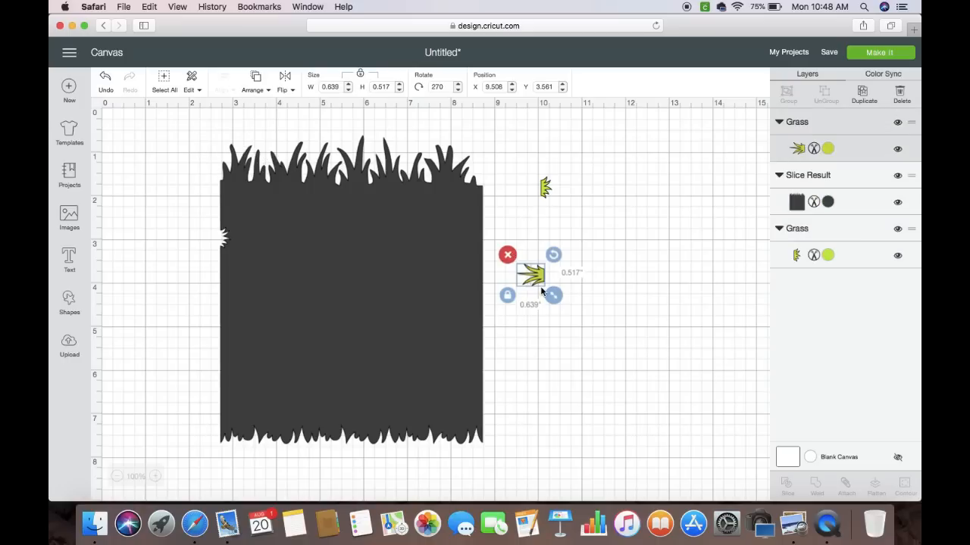
Place the shrunken clump on the stencil's right edge at about Y 3.35 inches and set a duplicate aside as a spare.
left_click_drag(540, 279, 475, 270)
left_click(864, 94)
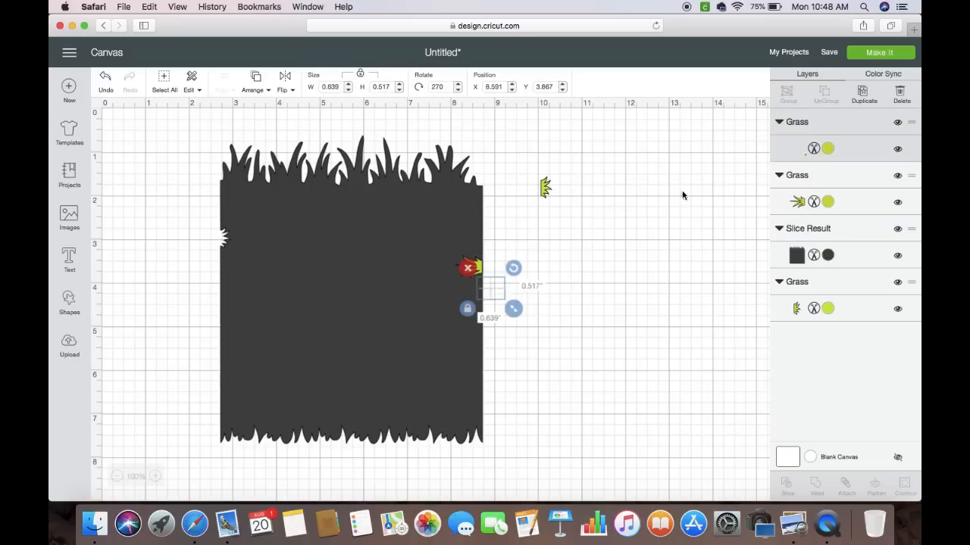
left_click_drag(500, 290, 593, 288)
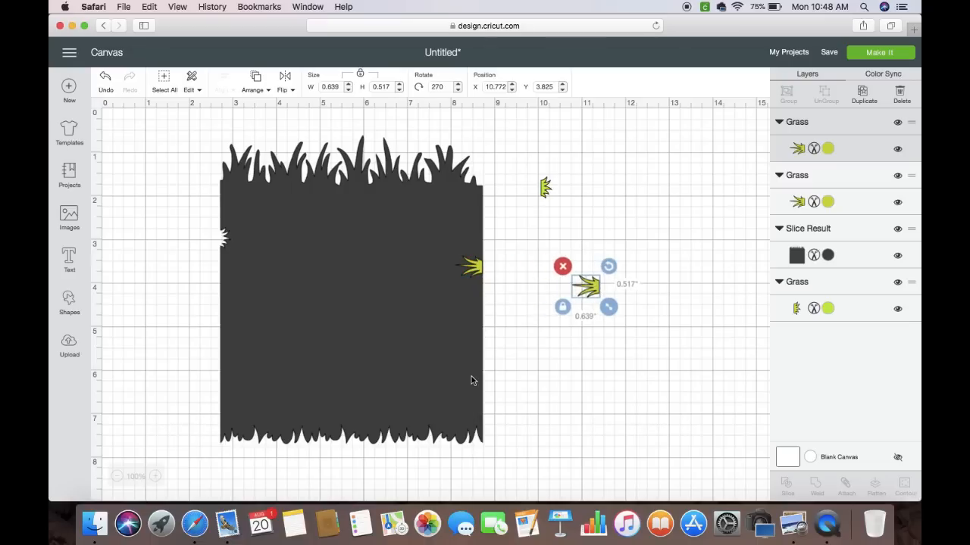
left_click(478, 274)
left_click_drag(478, 273, 474, 266)
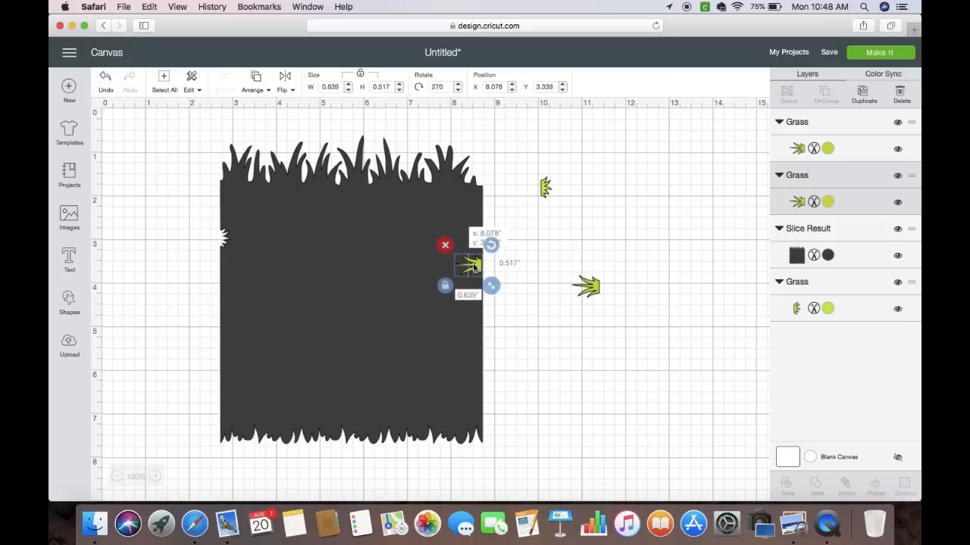
left_click_drag(476, 271, 478, 272)
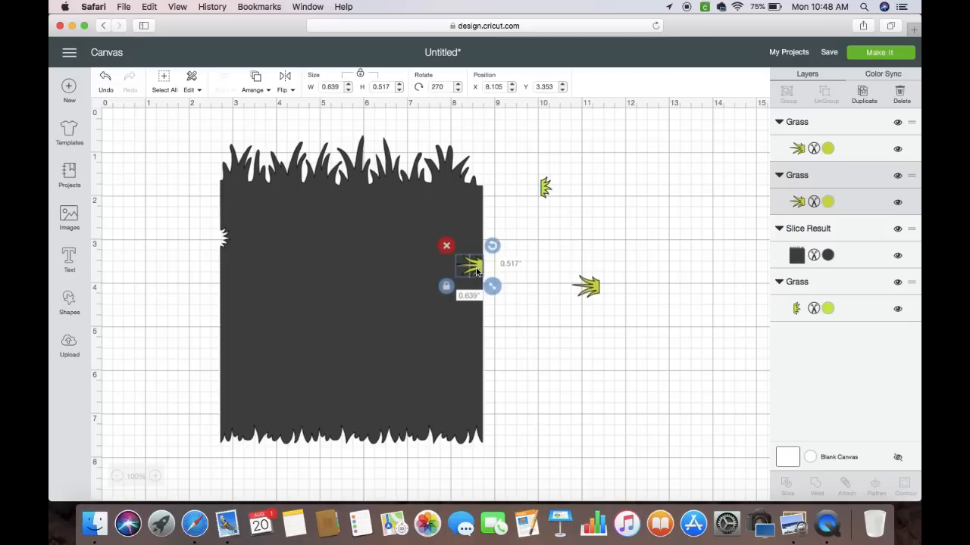
Slice the clump out of the stencil's right edge, delete the leftover pieces and reposition the stencil at about X 3.27, Y 0.88.
left_click_drag(208, 142, 515, 451)
left_click(787, 489)
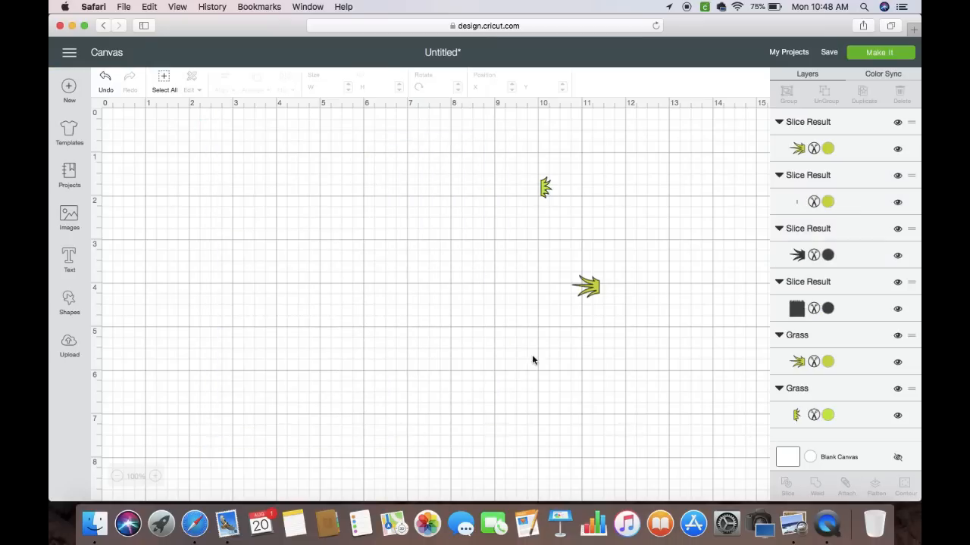
left_click_drag(465, 367, 388, 359)
left_click_drag(456, 230, 489, 294)
key("Delete")
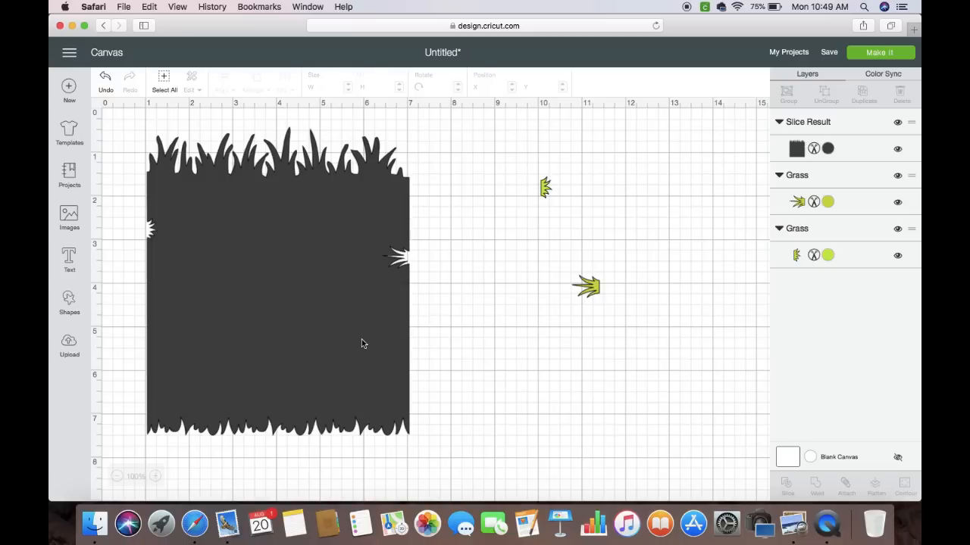
left_click_drag(361, 343, 459, 362)
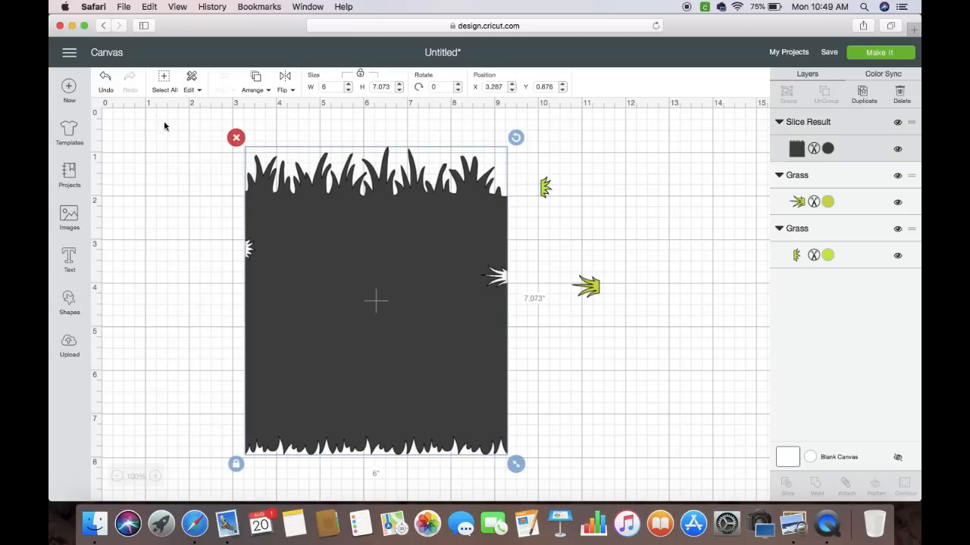
Start a new project that replaces the unsaved one and search the image library for "cloud".
left_click(69, 88)
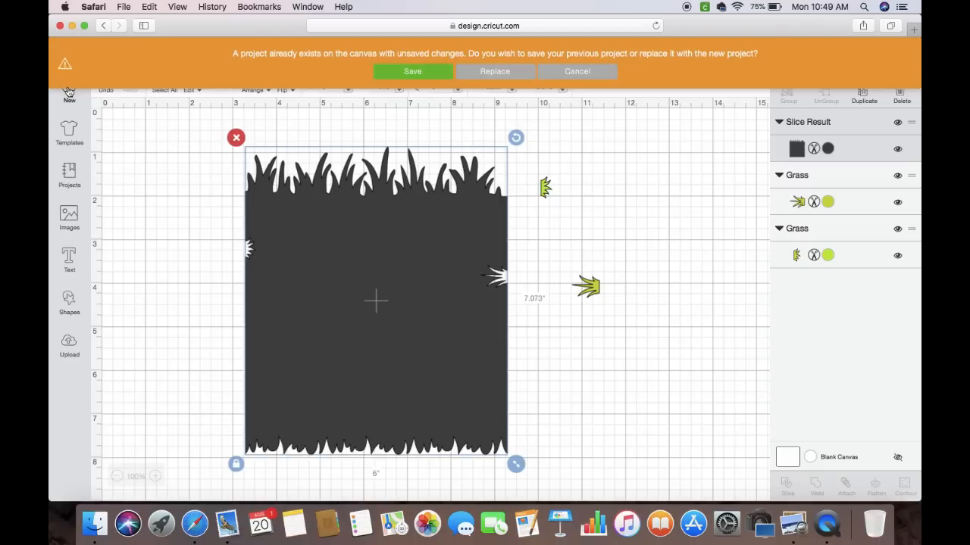
left_click(504, 74)
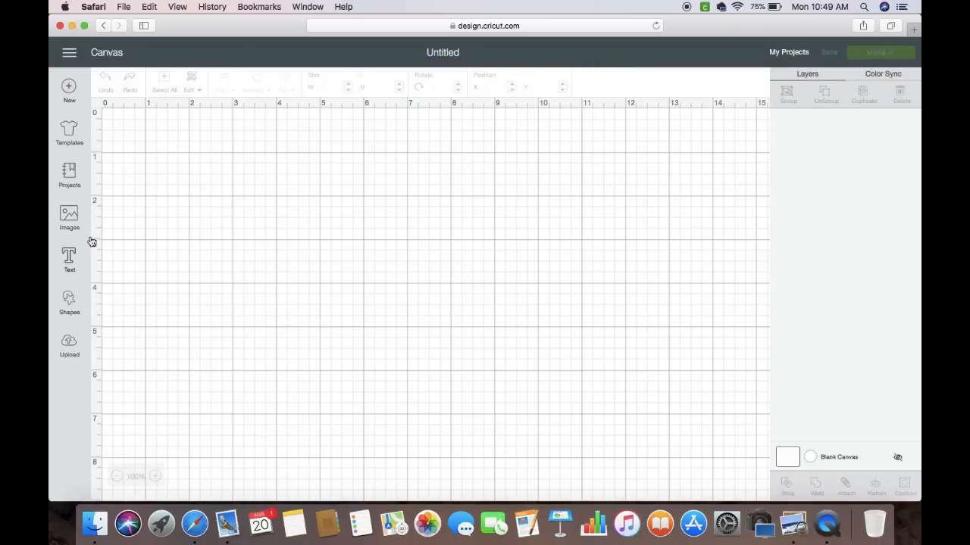
left_click(70, 217)
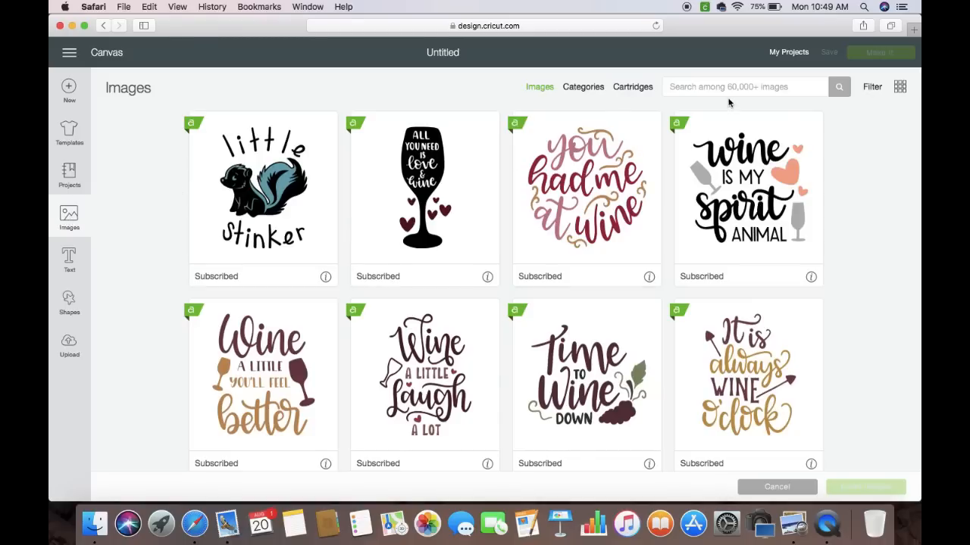
left_click(728, 87)
type("cloud")
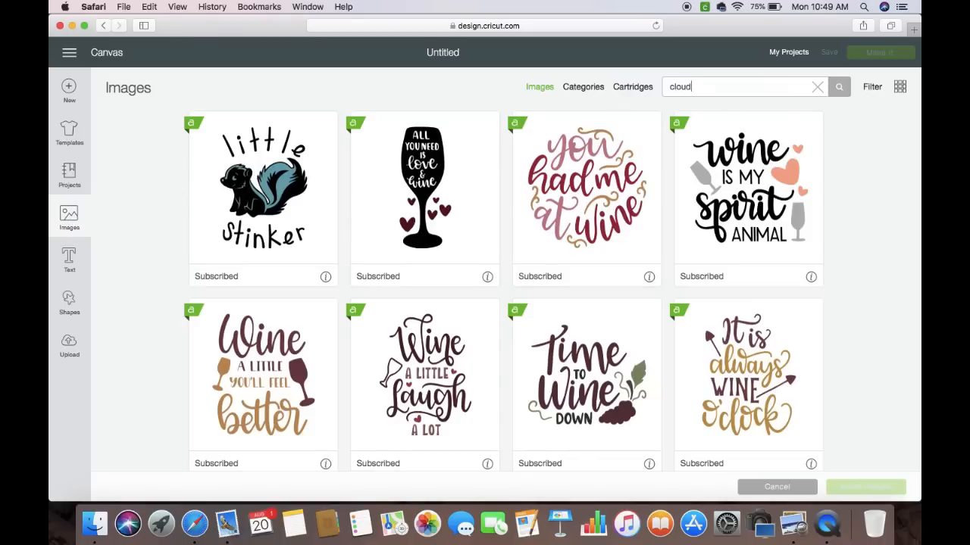
key("Return")
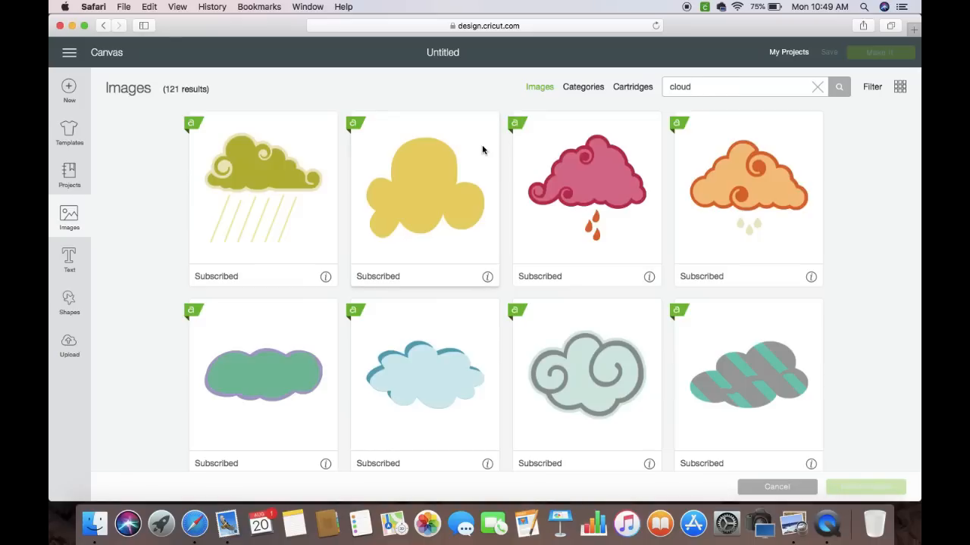
Select the plain yellow, striped grey, orange swirl rain, green, smiling grey and teal swirl clouds for insertion.
left_click(441, 198)
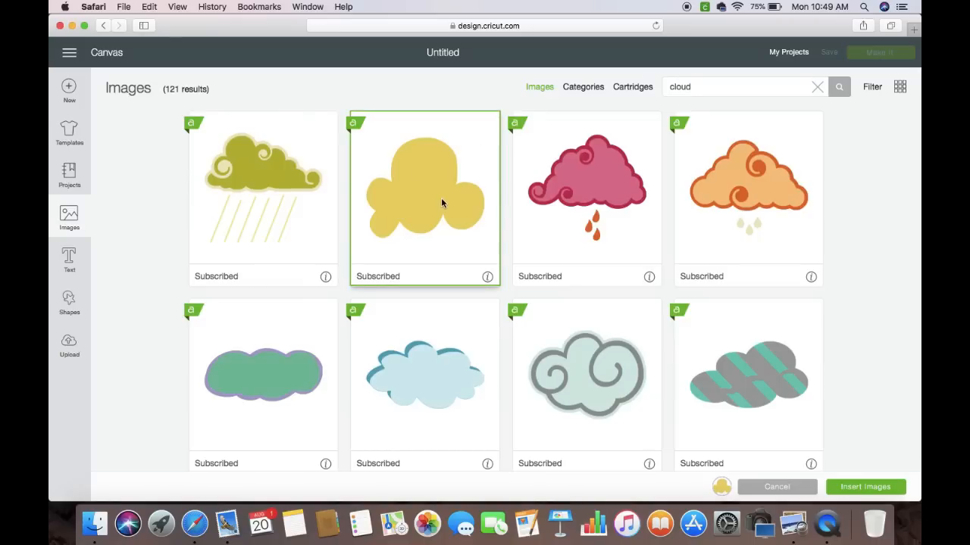
left_click(750, 372)
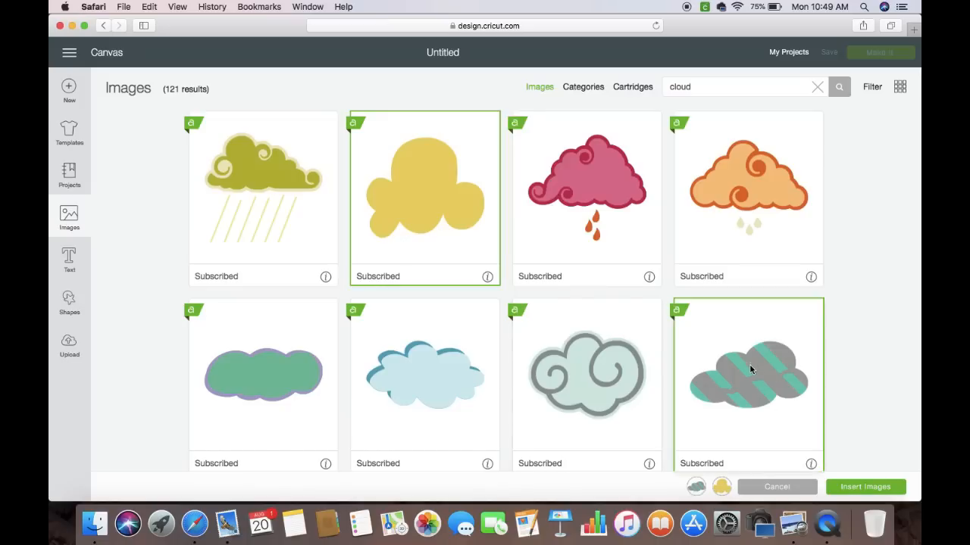
left_click(724, 262)
scroll(692, 351, "down", 2)
left_click(280, 253)
scroll(455, 319, "down", 2)
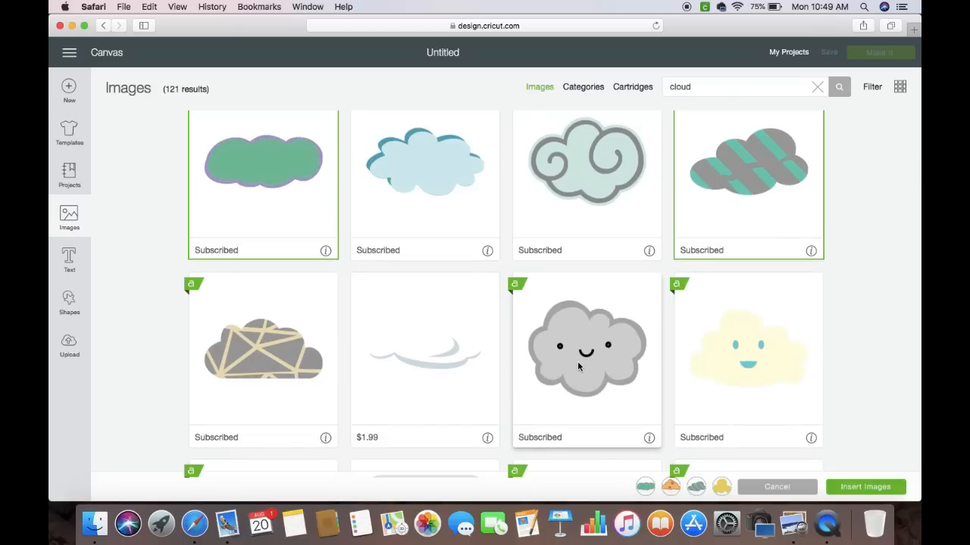
left_click(578, 365)
scroll(582, 341, "down", 6)
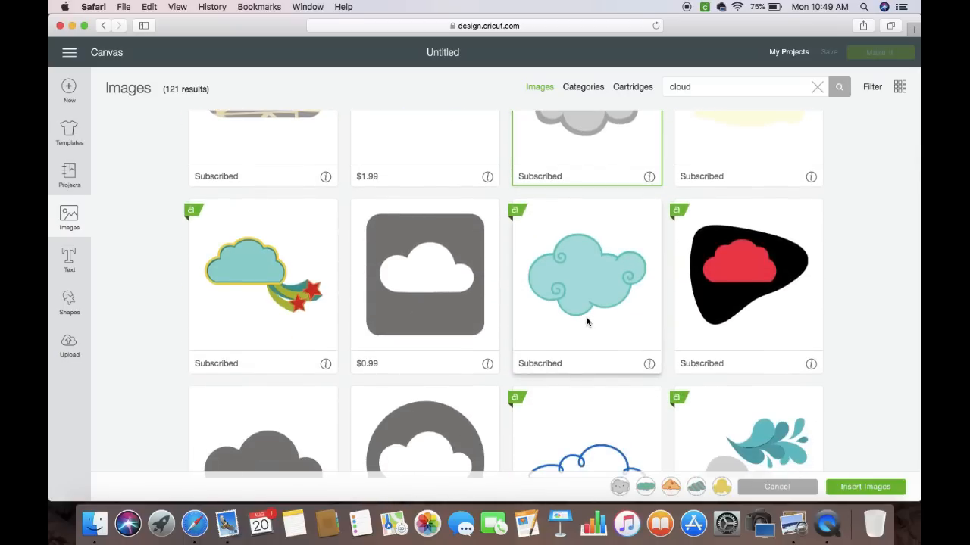
left_click(587, 322)
scroll(586, 355, "down", 6)
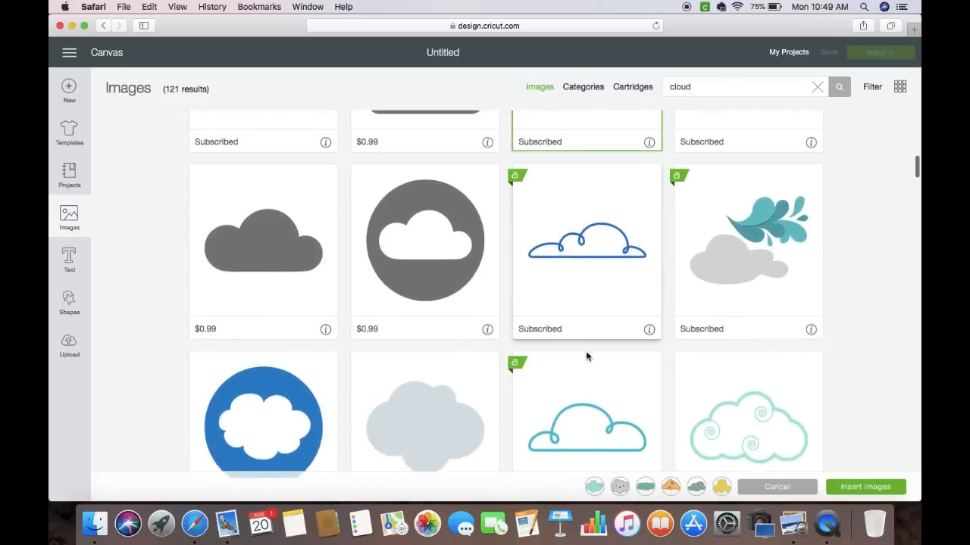
scroll(586, 355, "down", 8)
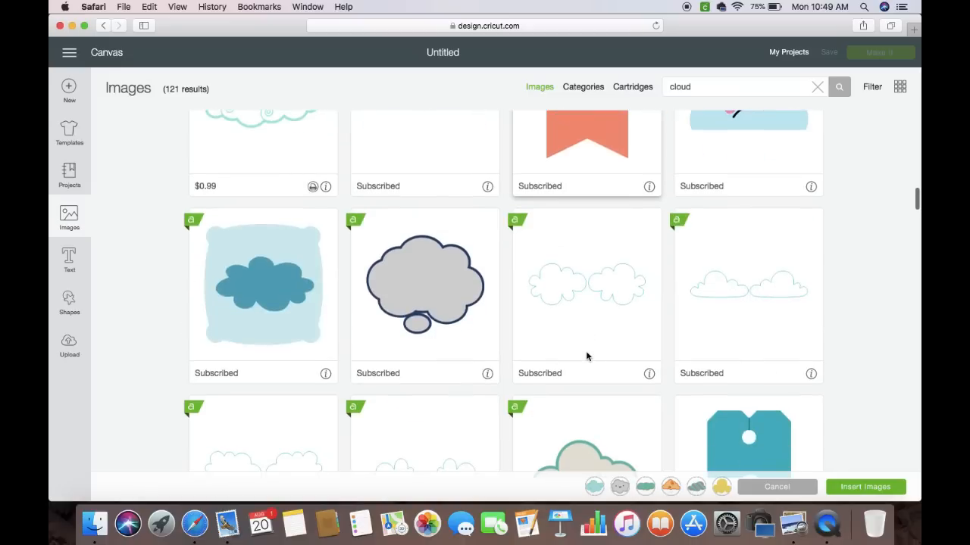
left_click(596, 279)
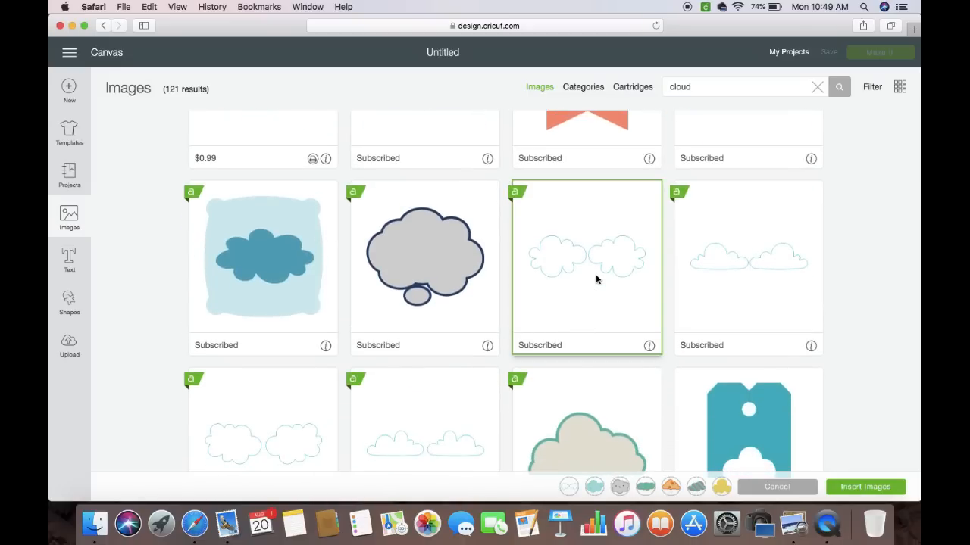
left_click(595, 283)
Look through the cloud search results for further simple cloud shapes suitable for the stencil.
scroll(596, 292, "up", 14)
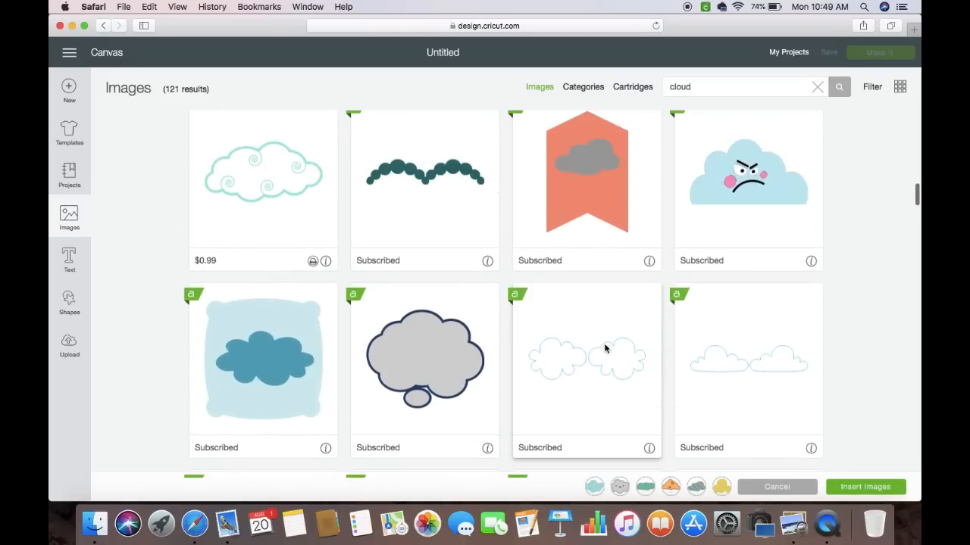
scroll(605, 347, "down", 14)
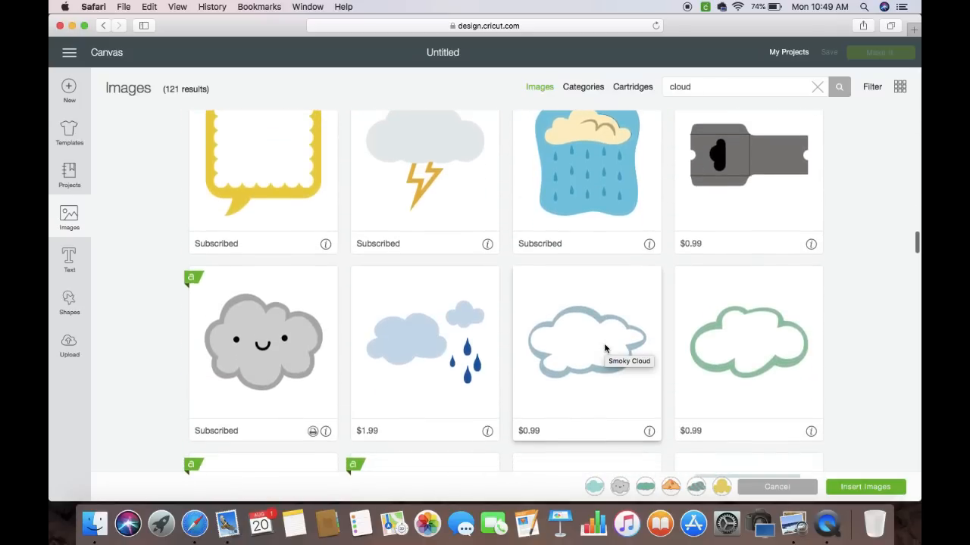
scroll(604, 348, "up", 1)
scroll(604, 348, "down", 4)
scroll(604, 348, "down", 4)
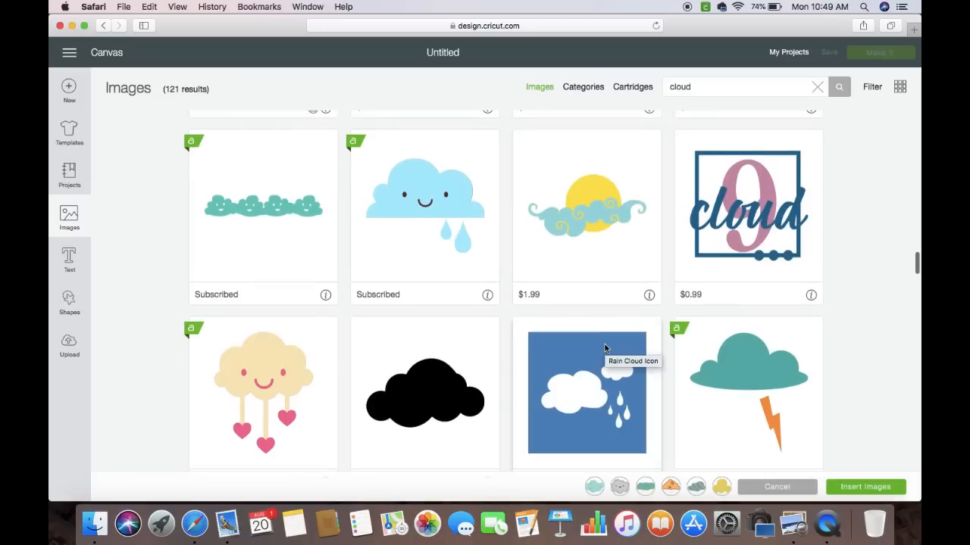
scroll(598, 351, "down", 4)
scroll(530, 383, "down", 12)
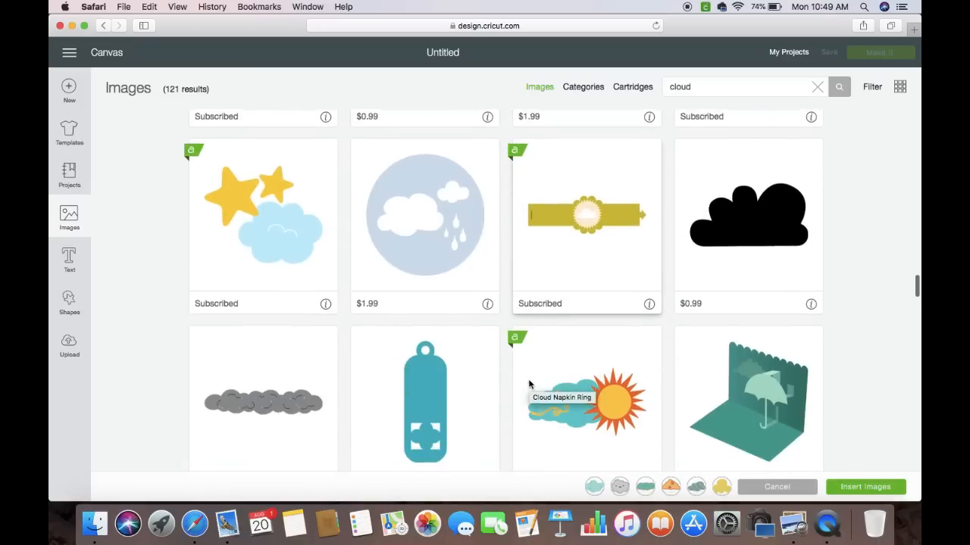
scroll(531, 382, "down", 10)
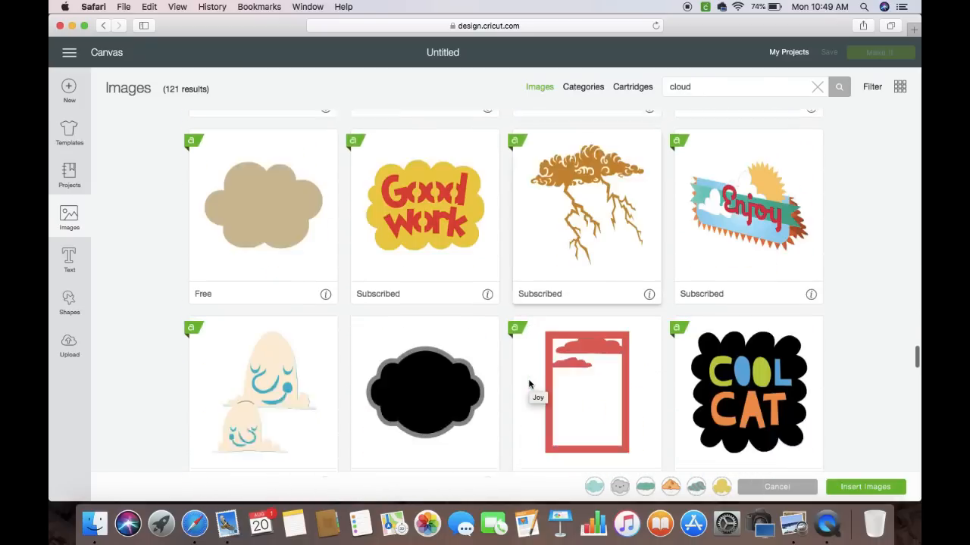
scroll(530, 384, "down", 7)
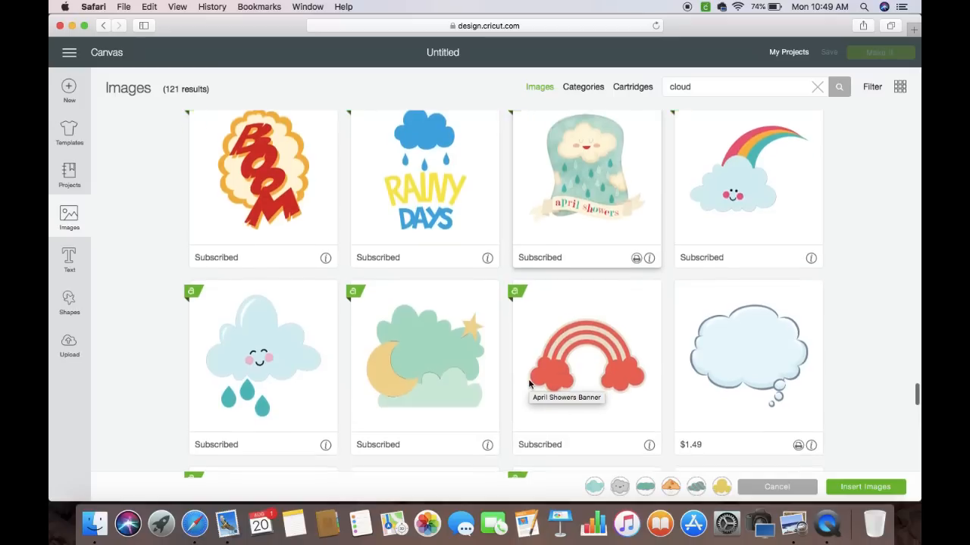
scroll(529, 384, "down", 3)
scroll(528, 384, "up", 18)
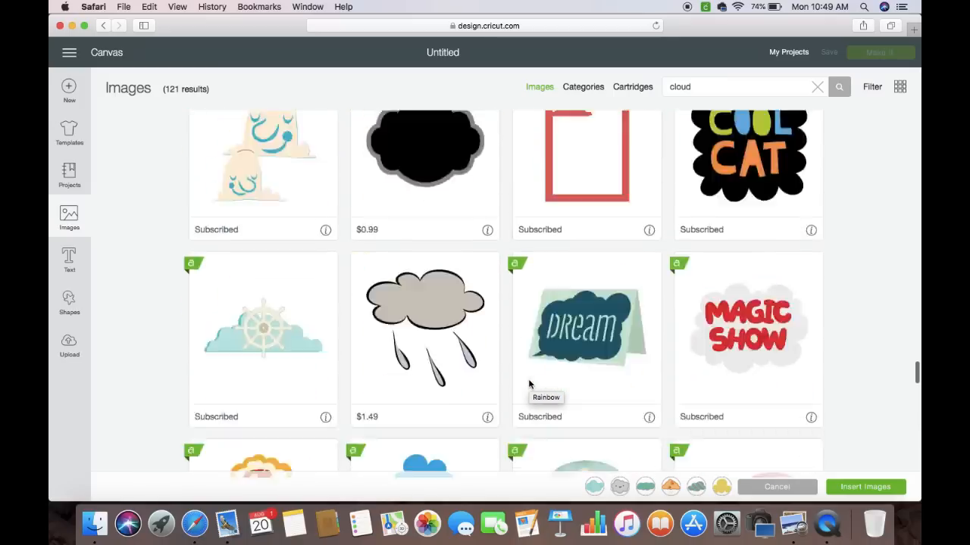
scroll(529, 384, "up", 10)
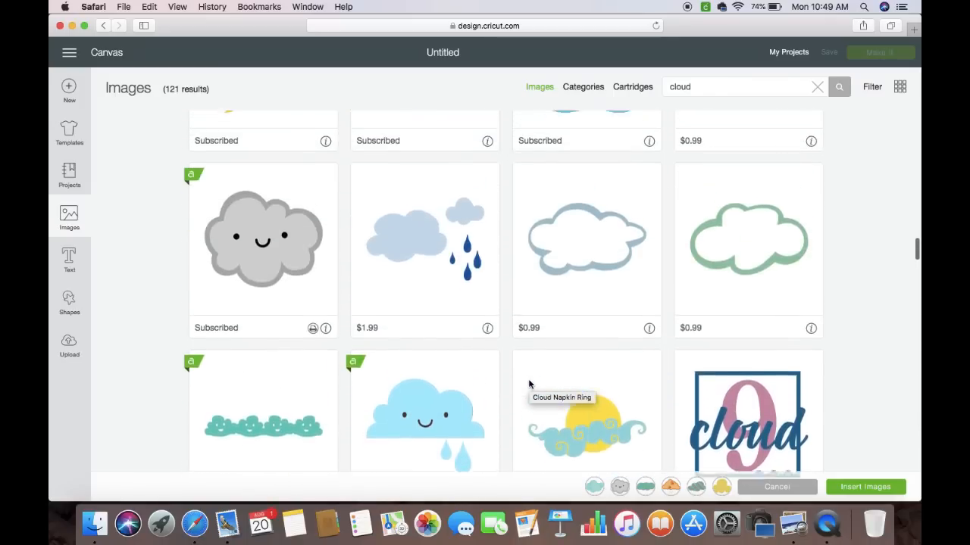
scroll(529, 384, "up", 9)
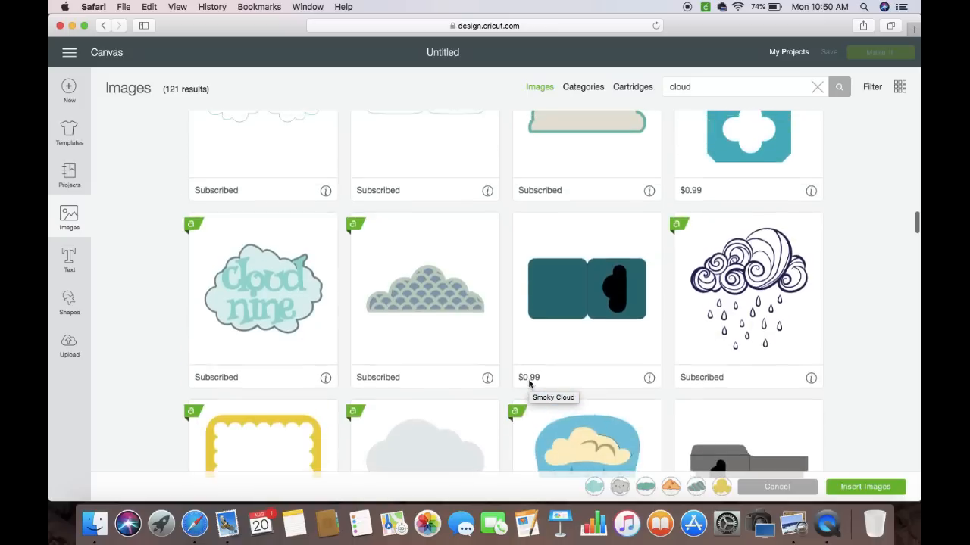
scroll(527, 297, "up", 4)
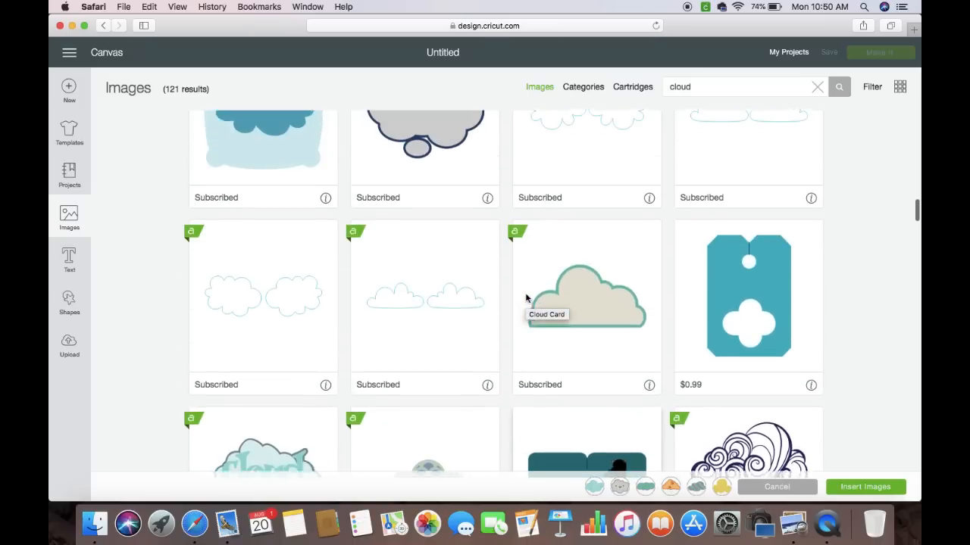
Add the beige flat-bottomed cloud with the teal outline to the selection and insert all chosen cloud images on the canvas.
left_click(590, 313)
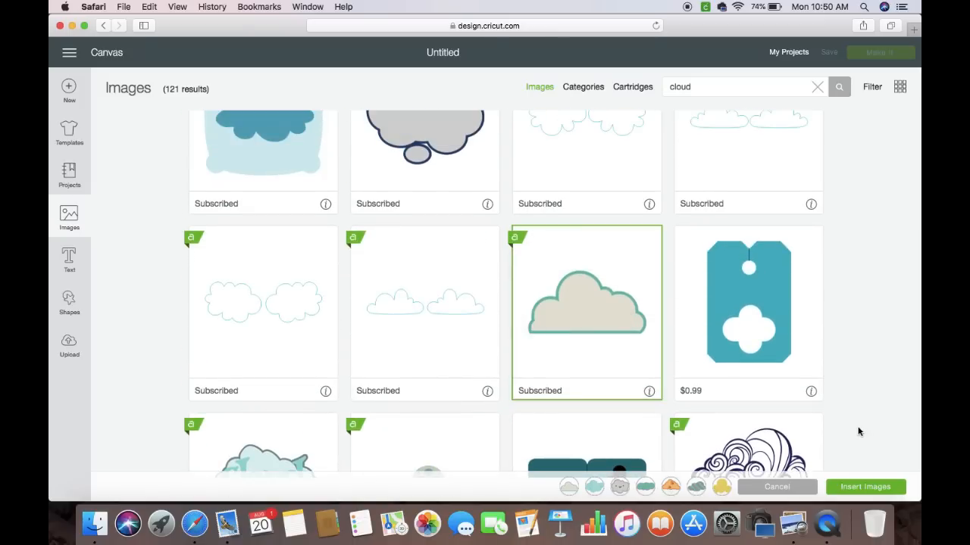
scroll(859, 428, "up", 6)
left_click(867, 490)
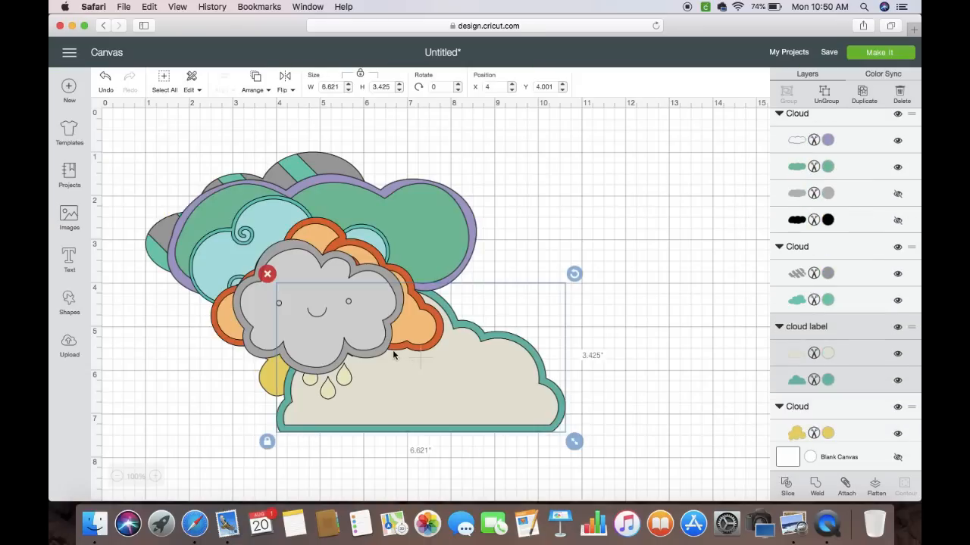
Delete the beige layer of the cloud label and move its solid teal shape to about X 9.1, Y 1.04.
left_click_drag(412, 411, 573, 359)
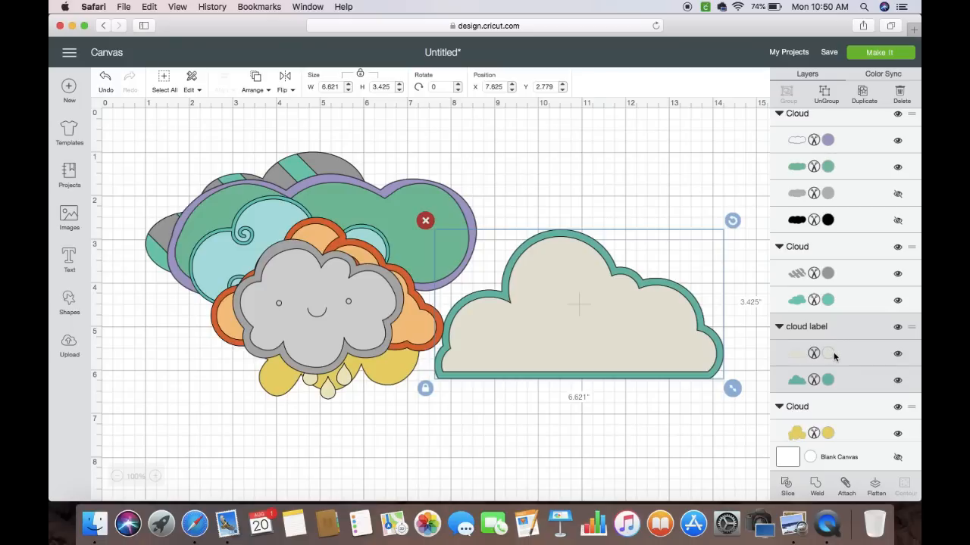
key("Delete")
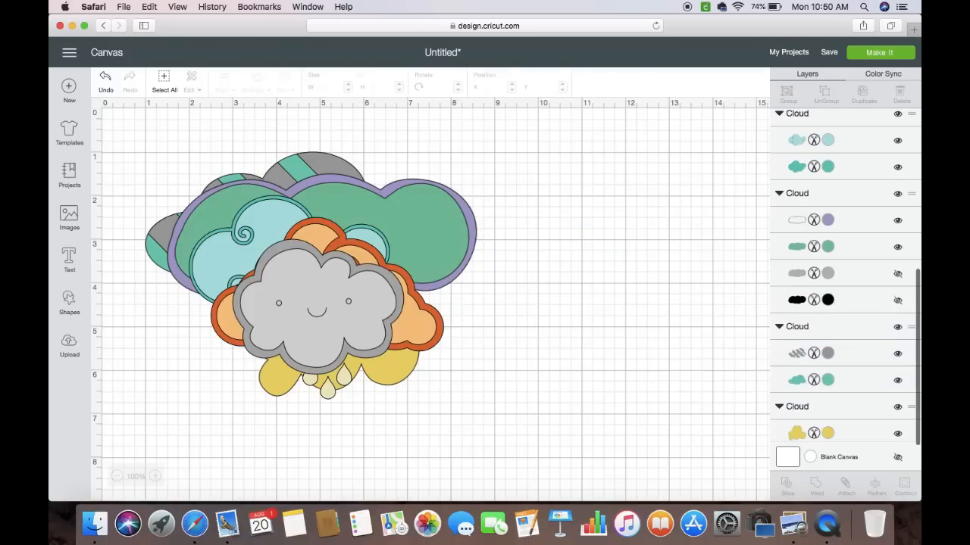
left_click_drag(540, 324, 610, 241)
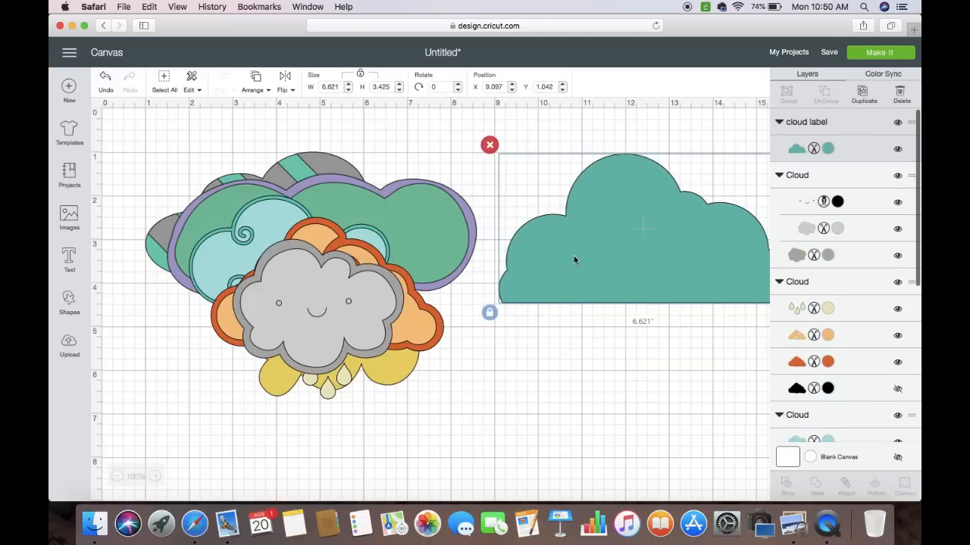
Delete the face and light grey layers of the smiling cloud and move its solid grey base to about X 9.14, Y 4.81.
left_click(362, 323)
scroll(804, 195, "down", 2)
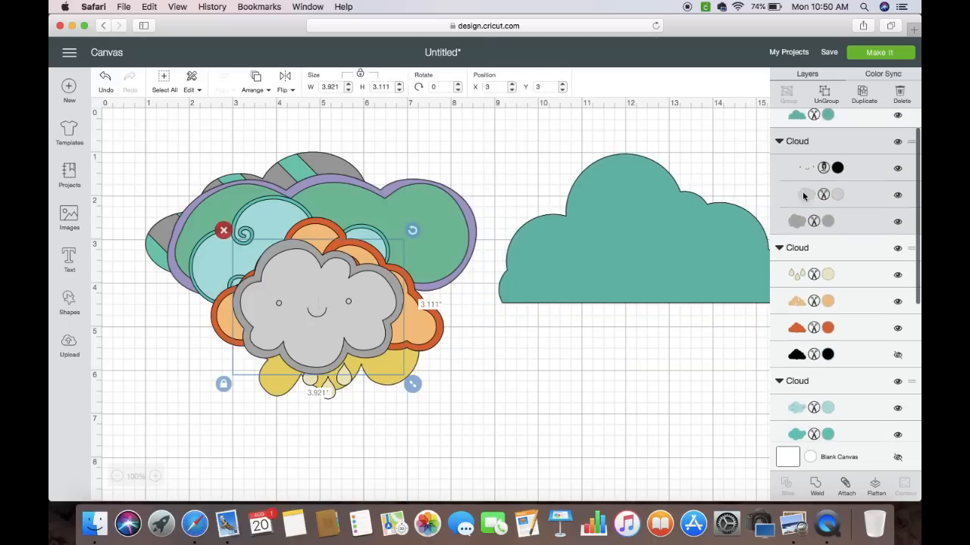
left_click(799, 165)
key("Delete")
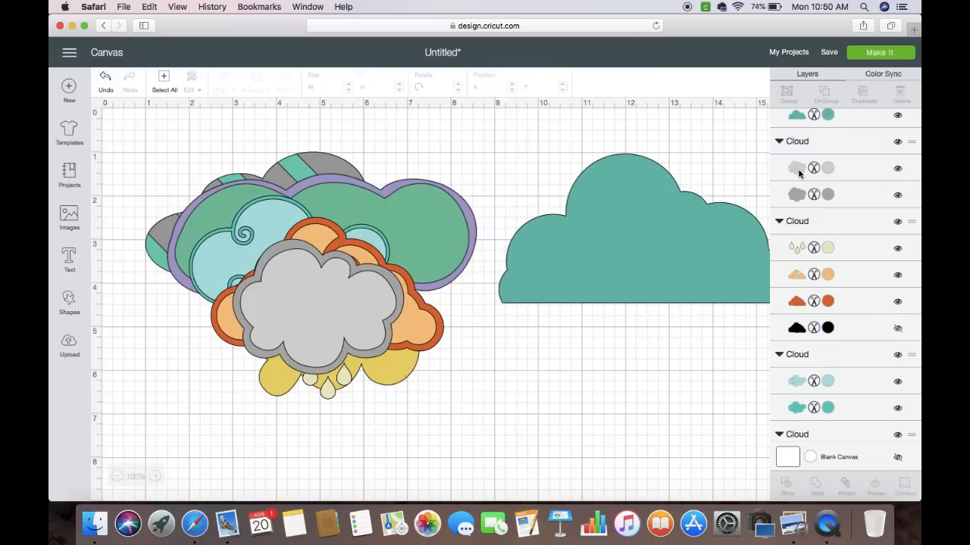
left_click(798, 173)
key("Delete")
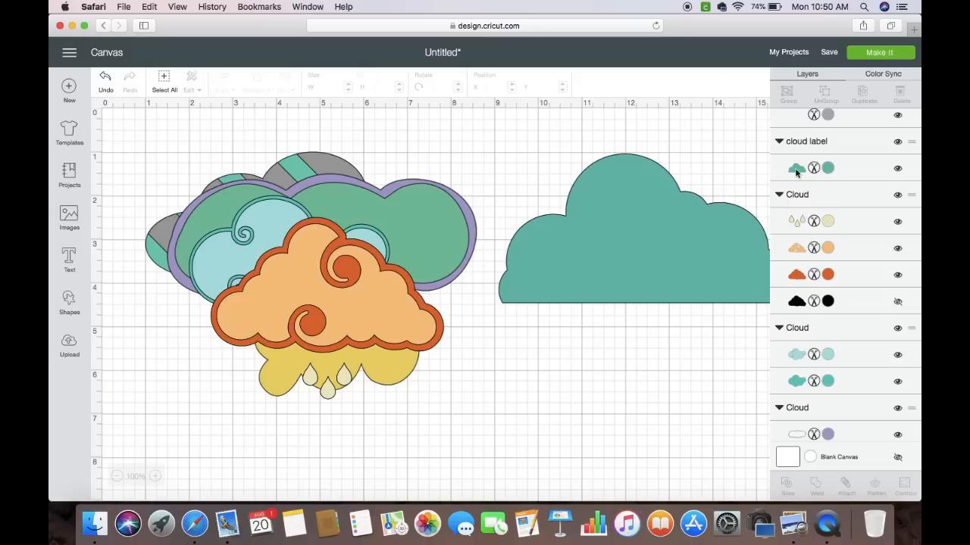
left_click_drag(357, 319, 627, 400)
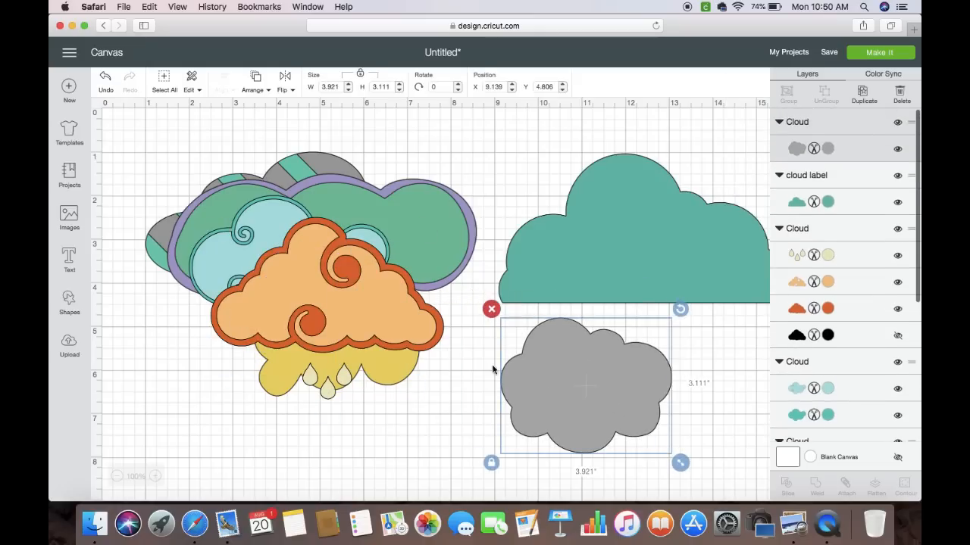
Weld the orange swirl rain cloud into one solid shape and move it to about X 3.61, Y 4.36.
left_click(409, 319)
left_click(847, 490)
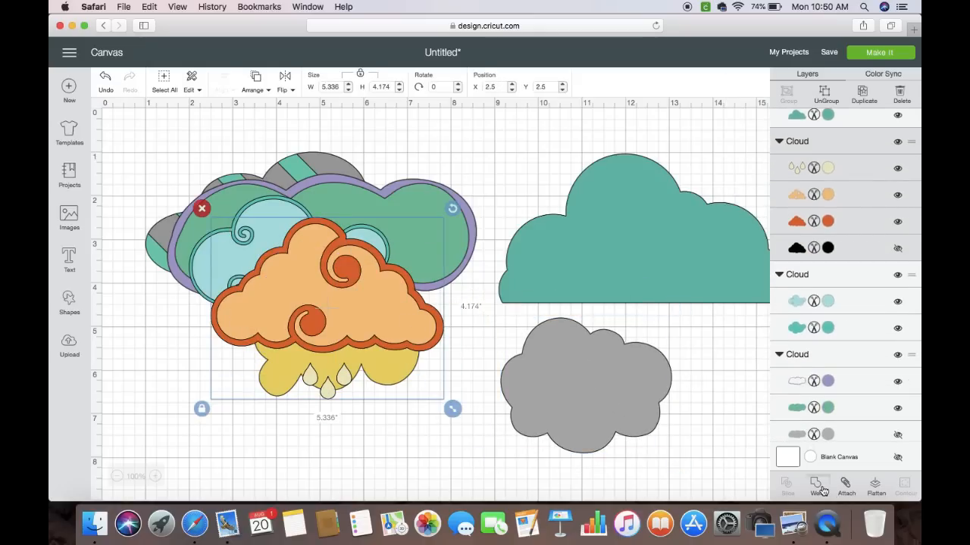
left_click_drag(377, 320, 450, 437)
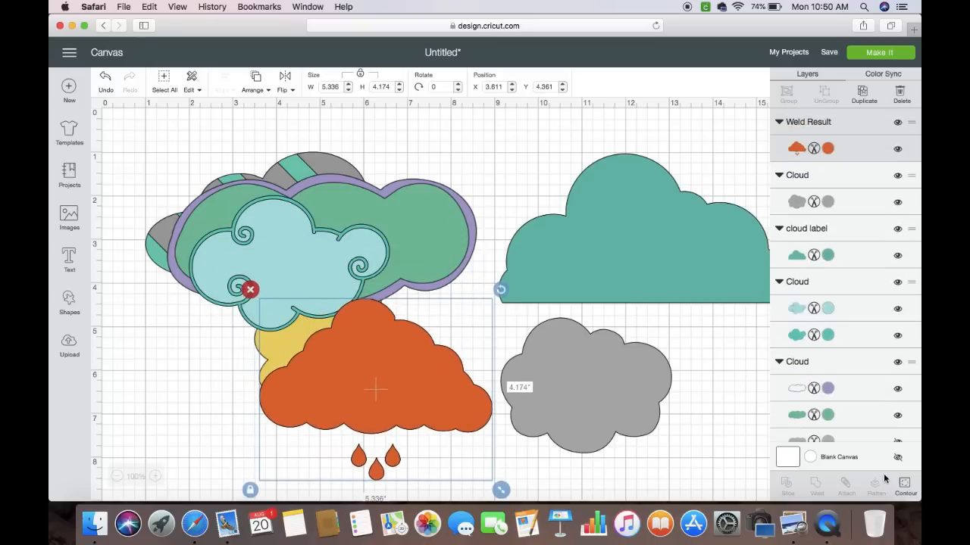
Hide the three raindrop contours of the welded orange cloud and move it over the solid grey cloud.
left_click(904, 489)
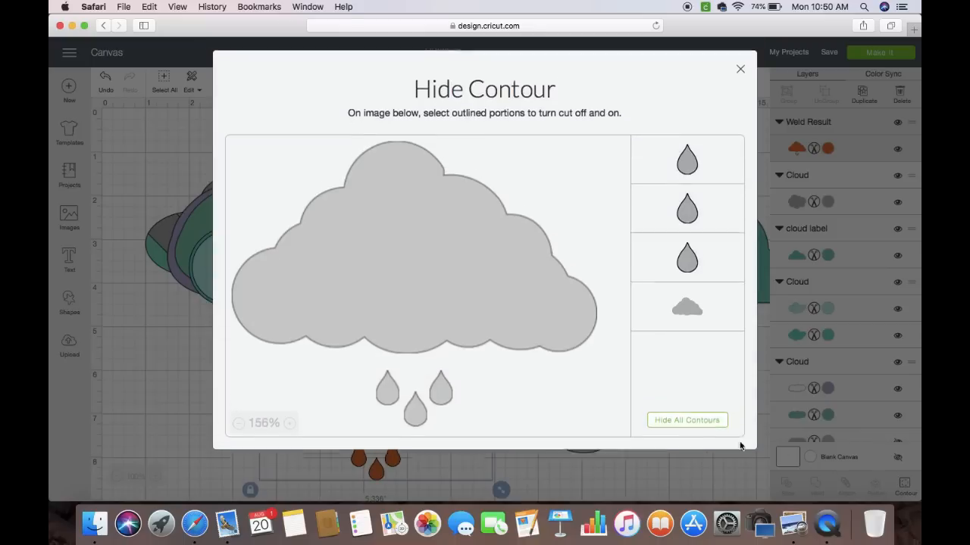
left_click(673, 275)
left_click(690, 212)
left_click(701, 167)
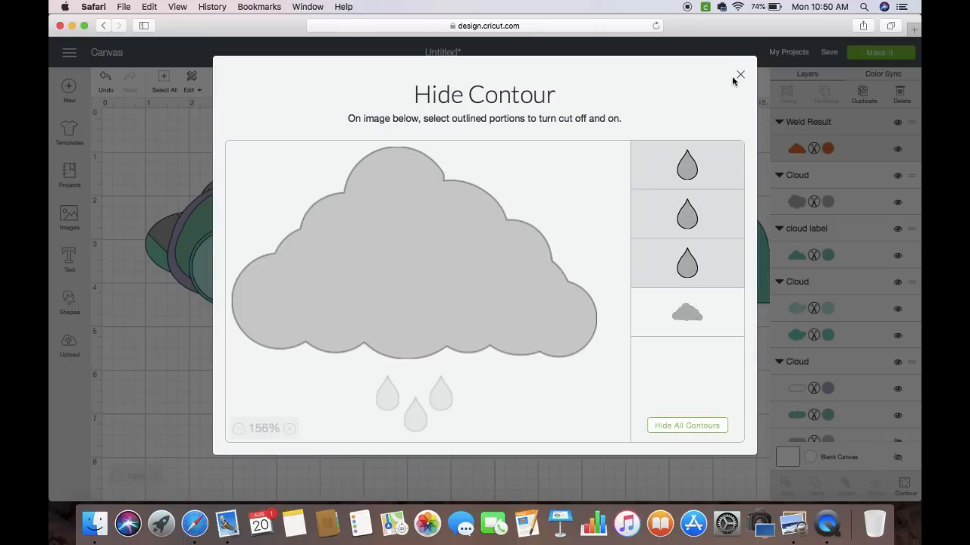
left_click(741, 77)
left_click_drag(395, 368, 584, 346)
Weld the teal swirl cloud, the purple-outlined green cloud and the striped grey cloud each into its own solid shape.
left_click(329, 301)
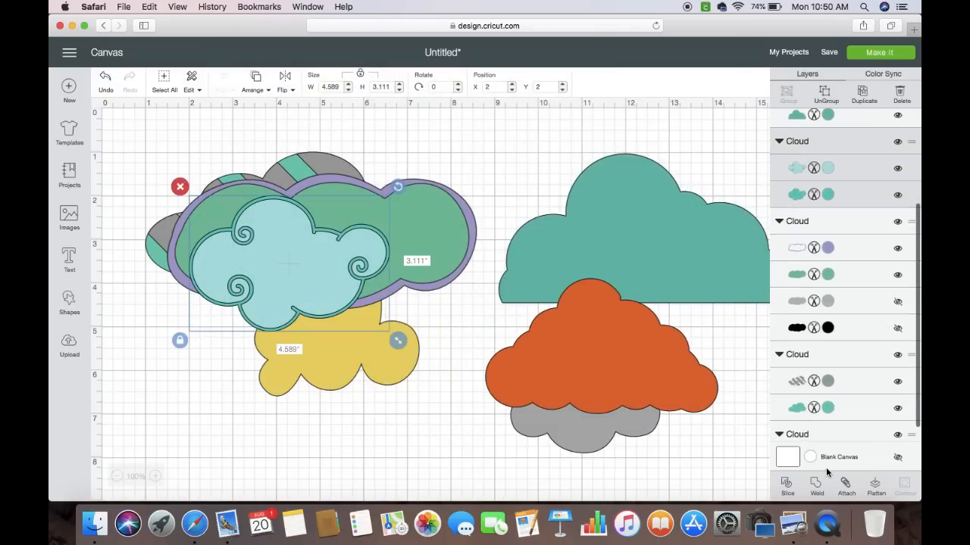
key("Delete")
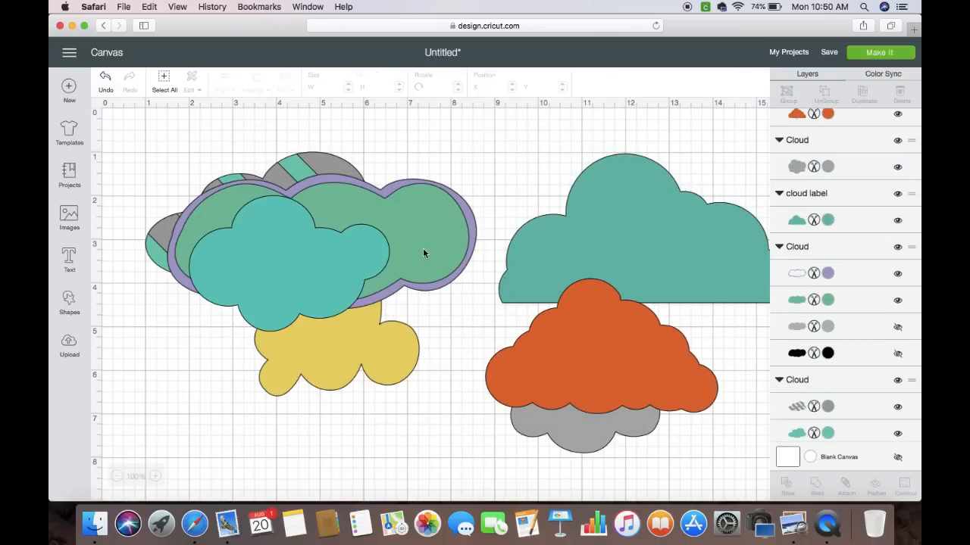
left_click(422, 247)
left_click(817, 483)
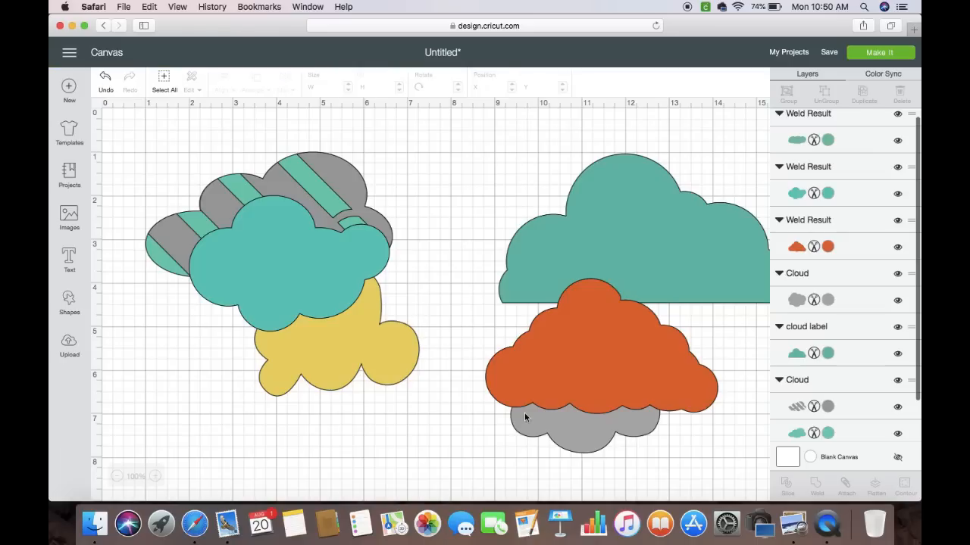
left_click(334, 162)
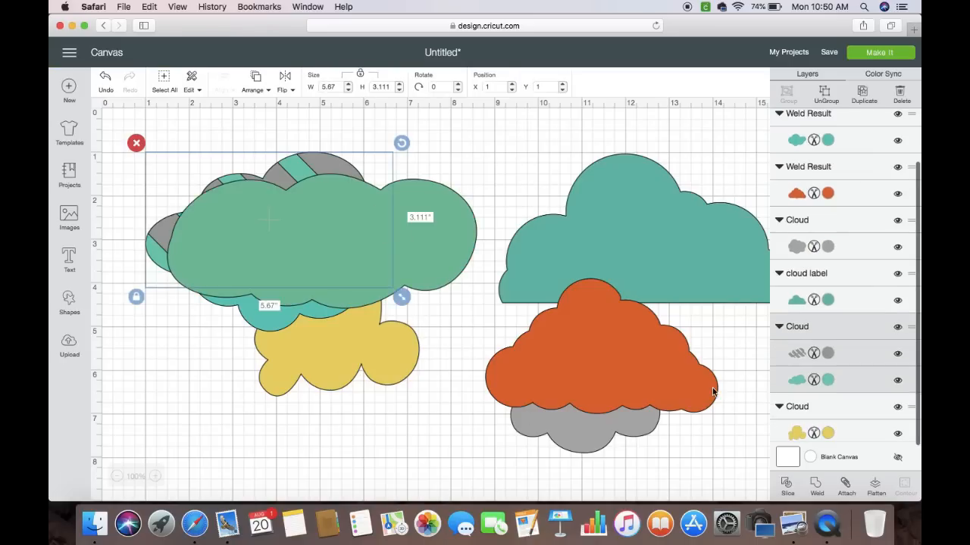
left_click(816, 484)
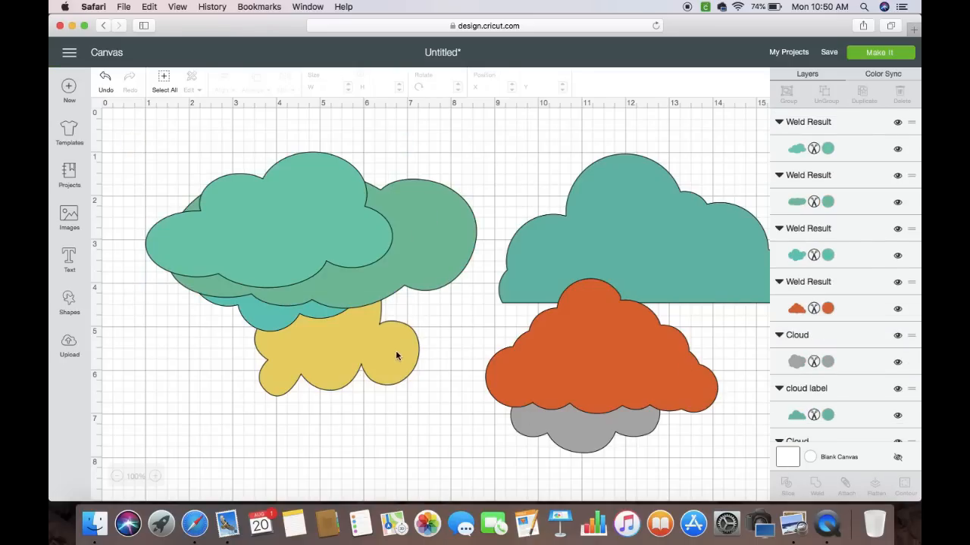
Insert a square, size it to 6 by 6 inches and place it below the clouds at about X 1.49, Y 5.89.
left_click(66, 305)
left_click(118, 217)
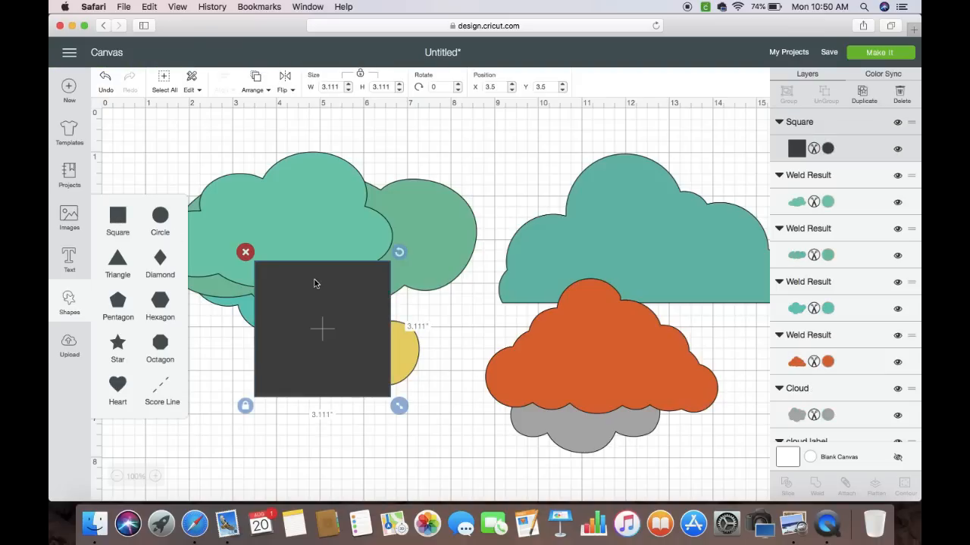
left_click(331, 86)
type("6")
key("Return")
left_click_drag(355, 347, 266, 450)
Shrink the welded striped cloud to about 2.92 by 1.6 inches and place it over the square's upper-left corner at about X 1.11, Y 5.01.
scroll(403, 387, "down", 1)
scroll(402, 387, "down", 3)
scroll(341, 255, "up", 2)
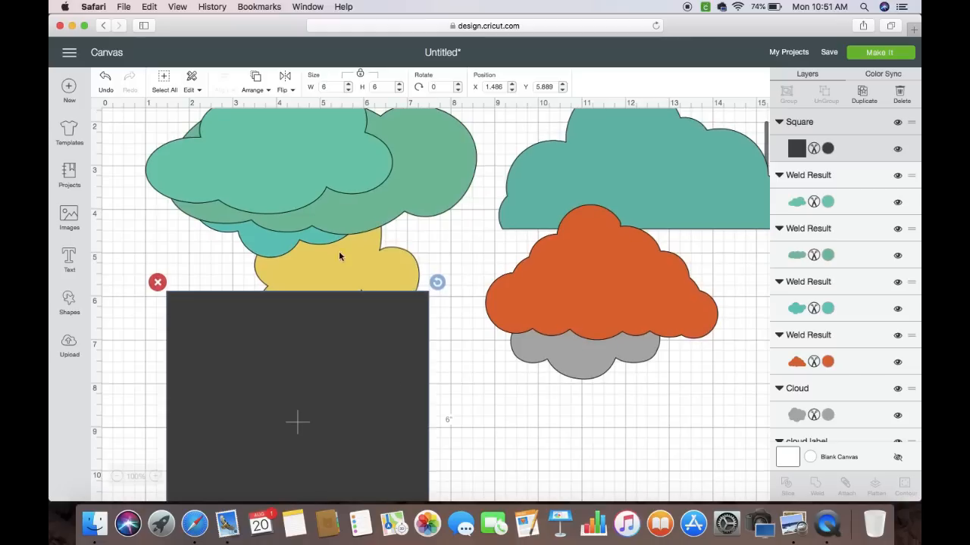
left_click(280, 205)
left_click_drag(400, 265, 240, 306)
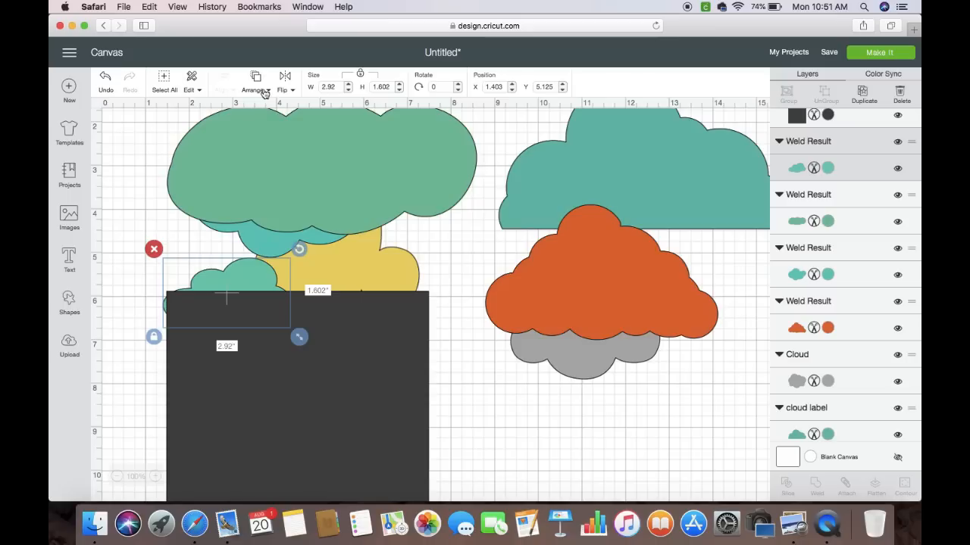
left_click(264, 93)
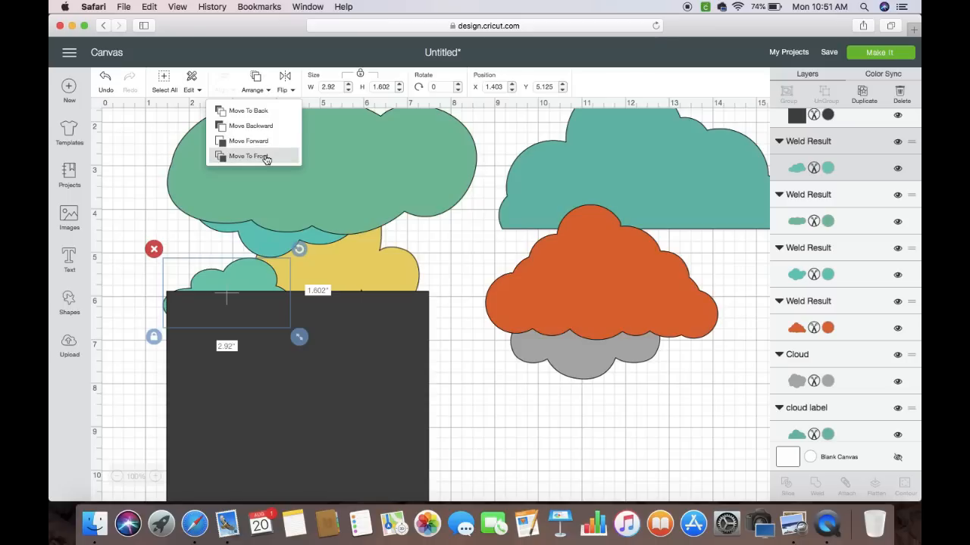
mouse_move(218, 293)
left_mouse_down()
mouse_move(197, 288)
mouse_move(204, 283)
left_mouse_up()
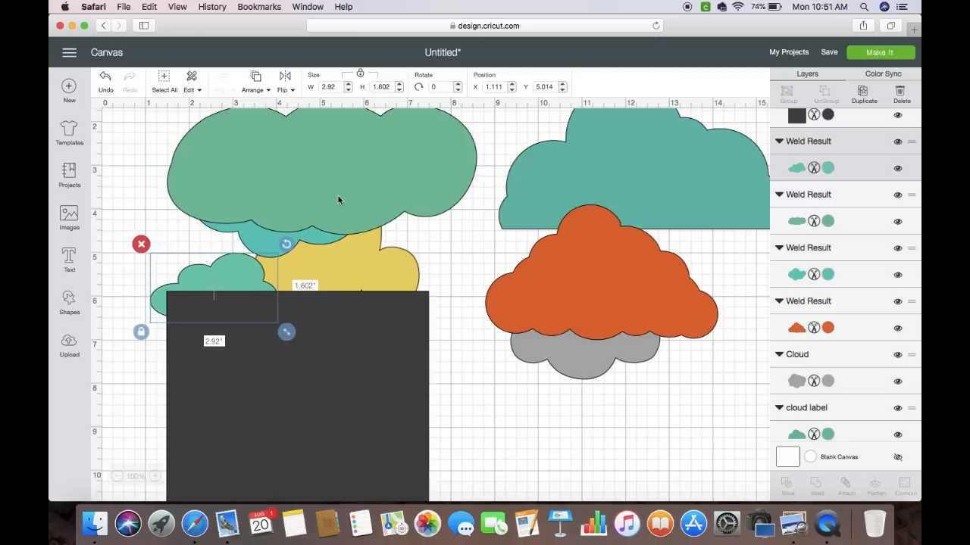
Shrink the green cloud to about 3 by 1.31 inches, place it on the square's top edge and move the teal cloud over the upper-right corner.
left_click_drag(353, 194, 415, 247)
left_click_drag(546, 300, 369, 221)
left_click_drag(316, 200, 353, 309)
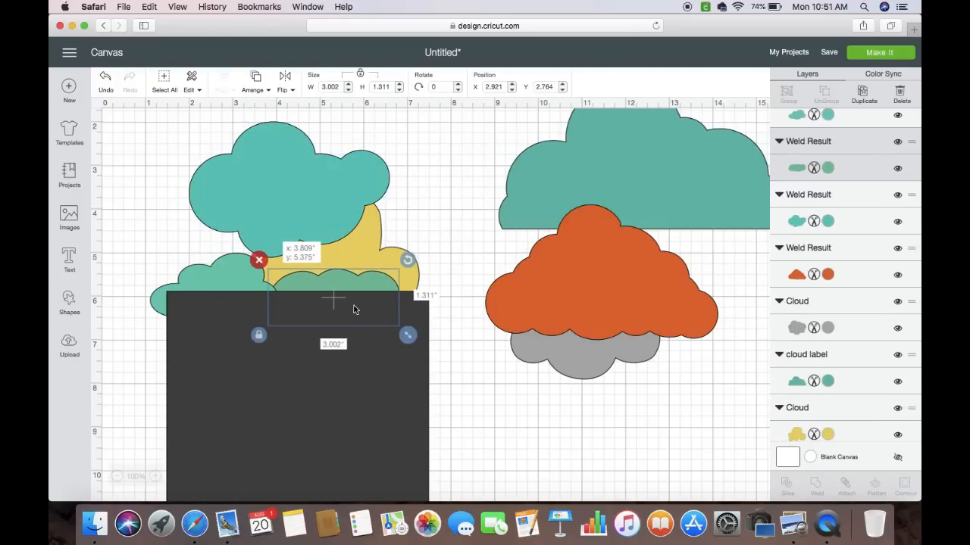
left_click_drag(332, 195, 456, 337)
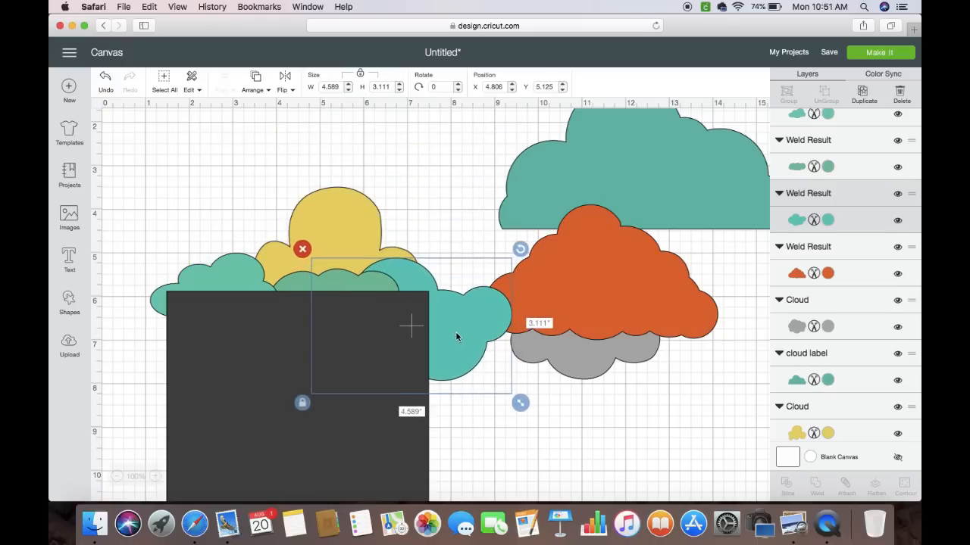
Rotate the teal cloud to about 325.9° and place it over the square's upper-right corner at about X 4.79, Y 4.93.
left_click_drag(521, 250, 445, 237)
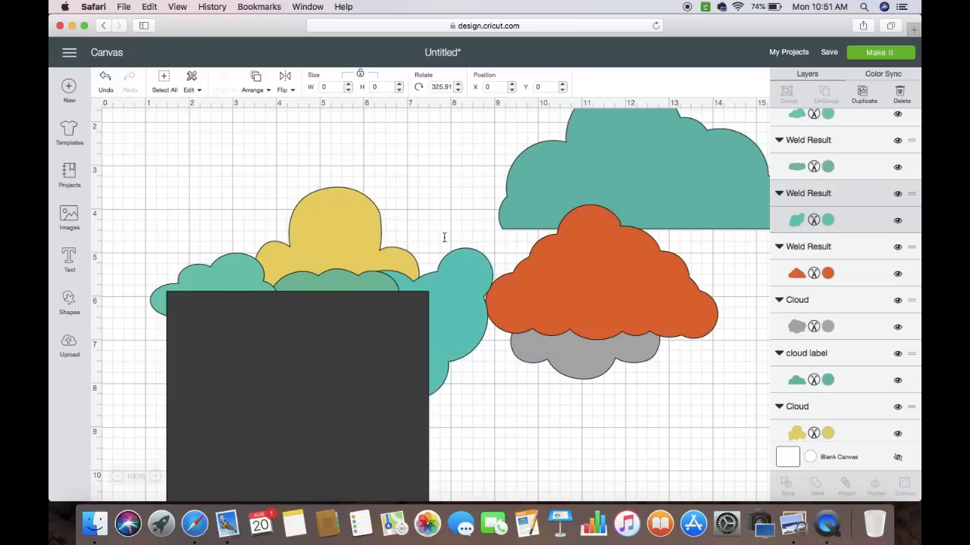
left_click_drag(425, 312, 417, 314)
left_click(105, 79)
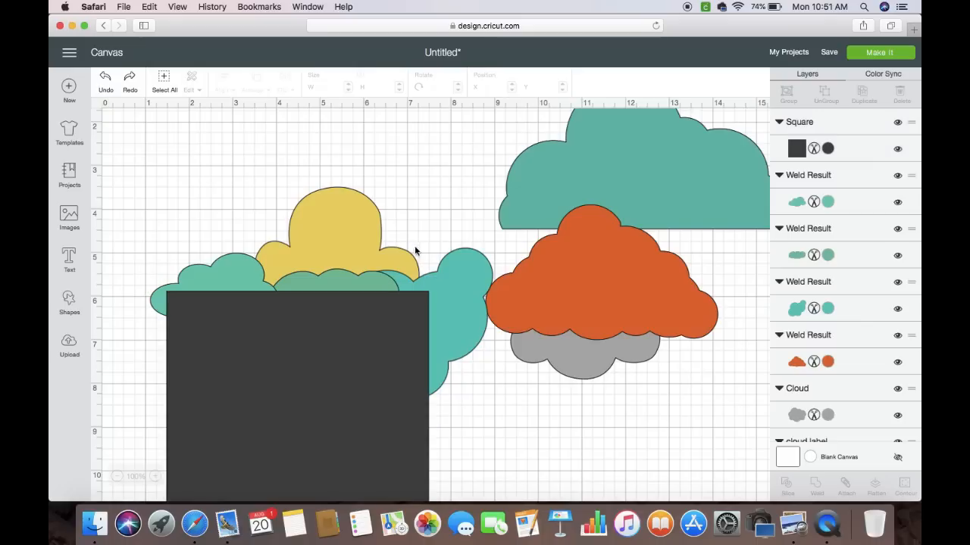
left_click_drag(459, 319, 445, 315)
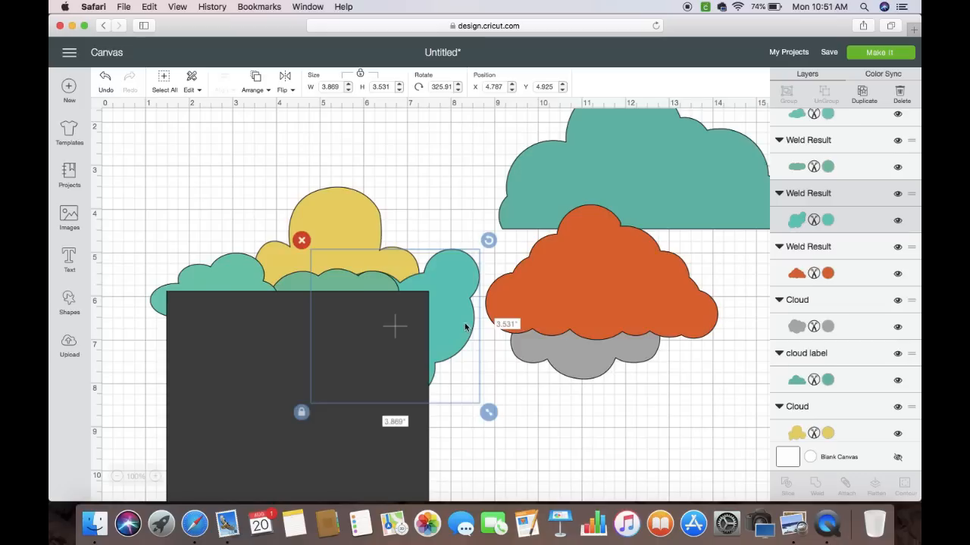
Rotate the orange cloud to about 269.3° along the square's right edge at about X 5.6, Y 5.97, and tuck the grey cloud behind the lower-right corner.
left_click(631, 308)
left_click_drag(724, 198, 677, 383)
left_click_drag(621, 287, 624, 329)
left_click_drag(681, 205, 528, 439)
left_click_drag(596, 367, 410, 441)
scroll(602, 347, "down", 5)
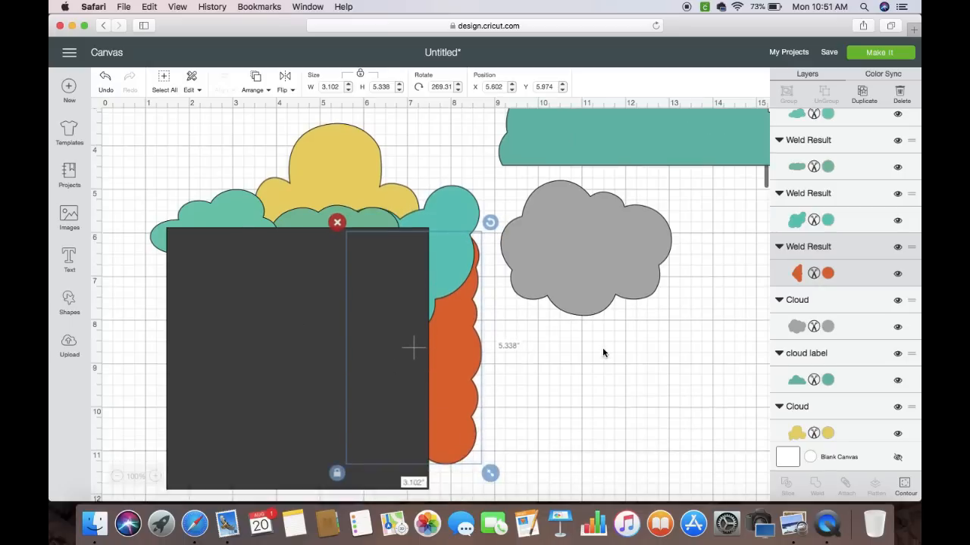
left_click_drag(589, 228, 391, 423)
Rotate the large green cloud label to about 269.7° and place it along the square's left edge at about X 0, Y 5.45.
scroll(573, 394, "up", 5)
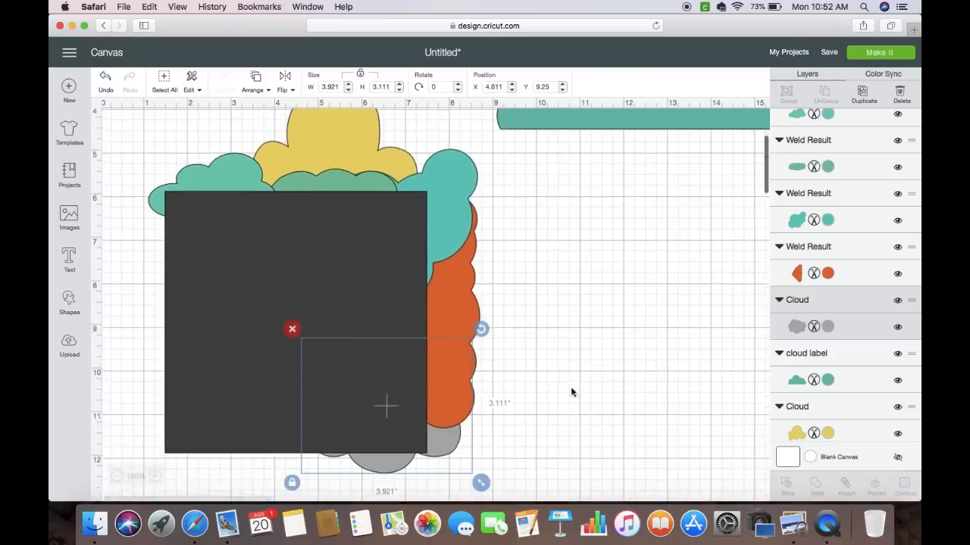
left_click(611, 163)
left_click_drag(610, 187, 550, 268)
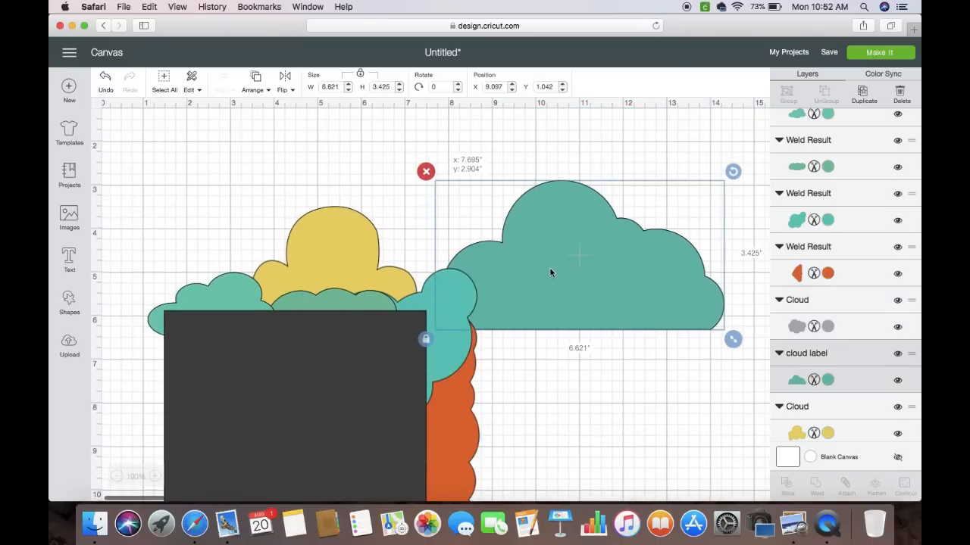
left_click_drag(734, 173, 628, 336)
scroll(661, 394, "down", 5)
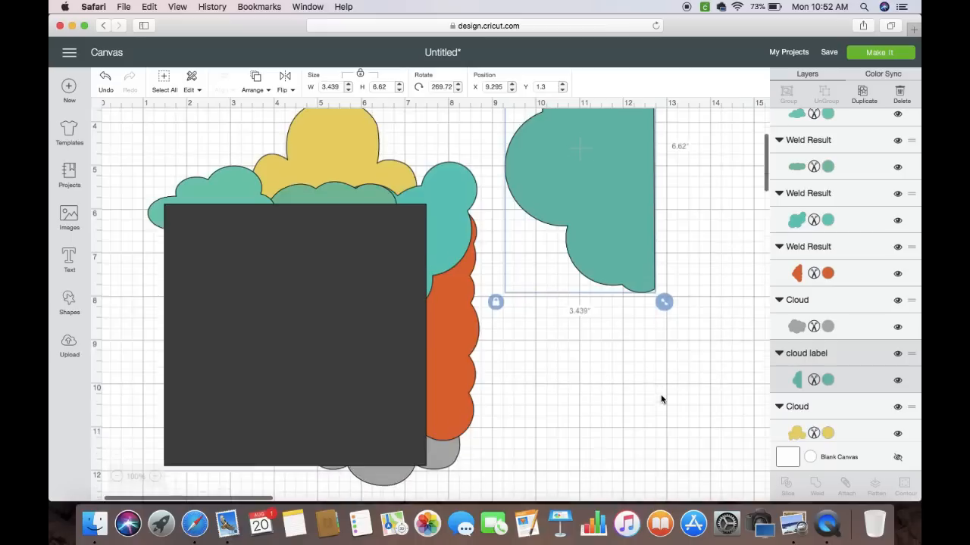
left_click_drag(575, 227, 170, 397)
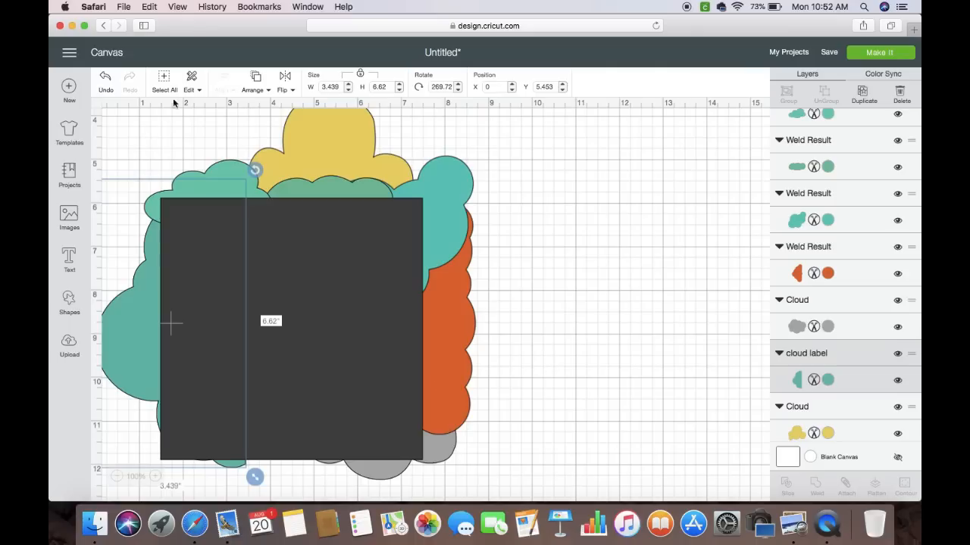
Shift the whole arrangement to the right and realign the green cloud label on the square's left edge at about X 4.08, Y 5.62.
left_click(163, 83)
left_click_drag(195, 170, 390, 182)
left_click(306, 177)
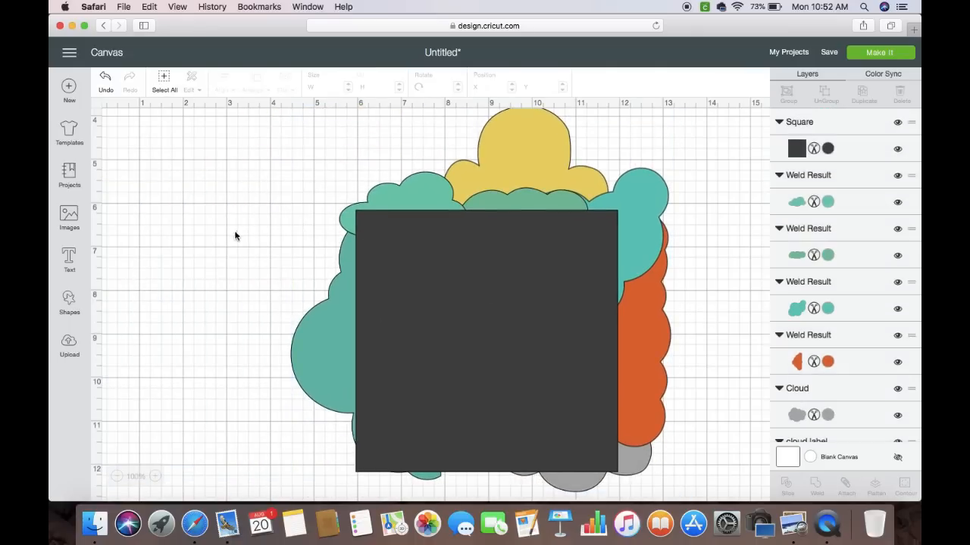
left_click_drag(316, 319, 302, 310)
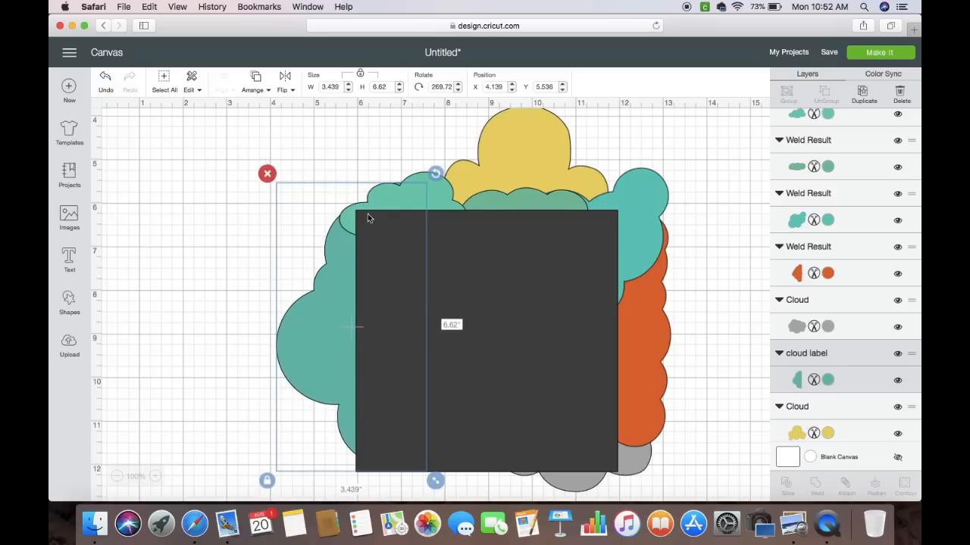
left_click_drag(320, 353, 318, 357)
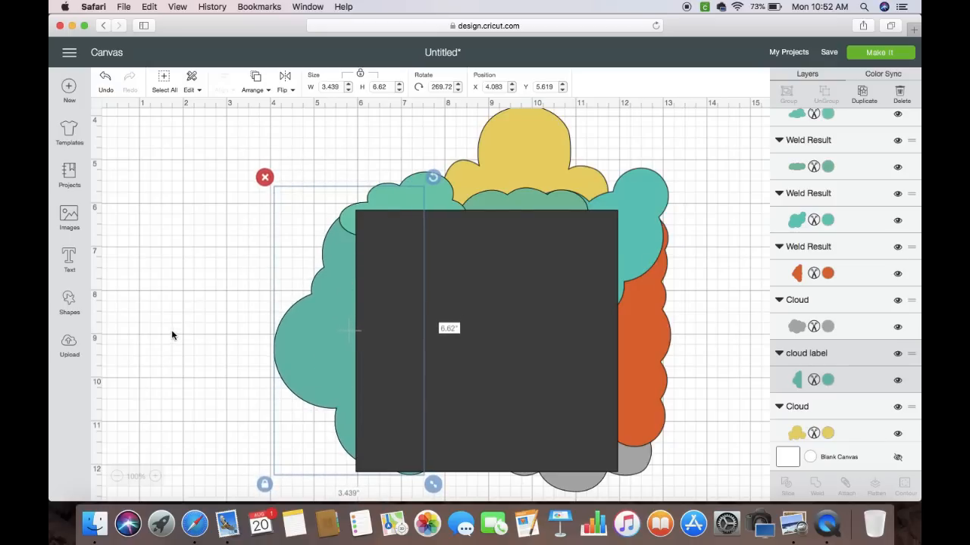
Duplicate the grey cloud and place the copy over the square's lower-left corner at about X 5.6, Y 9.75.
scroll(203, 367, "down", 2)
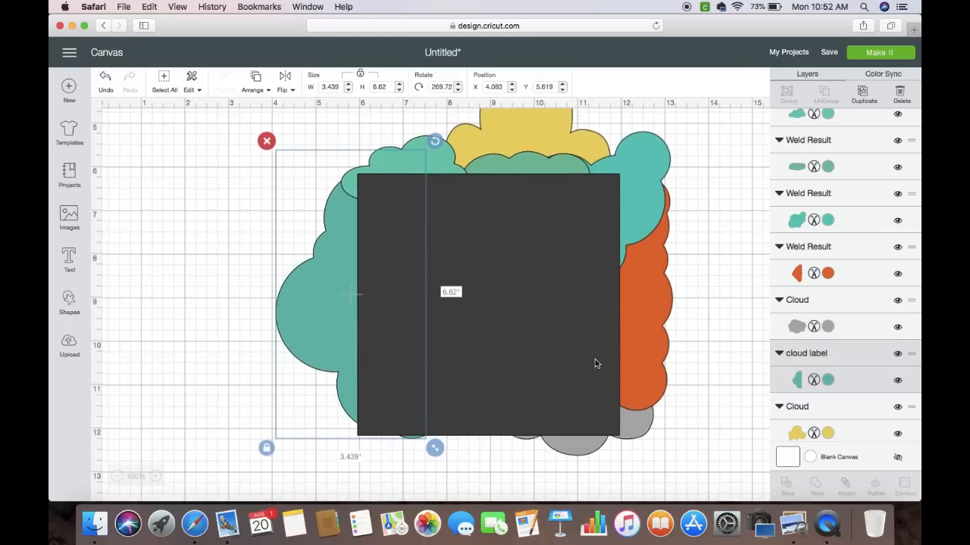
left_click(588, 409)
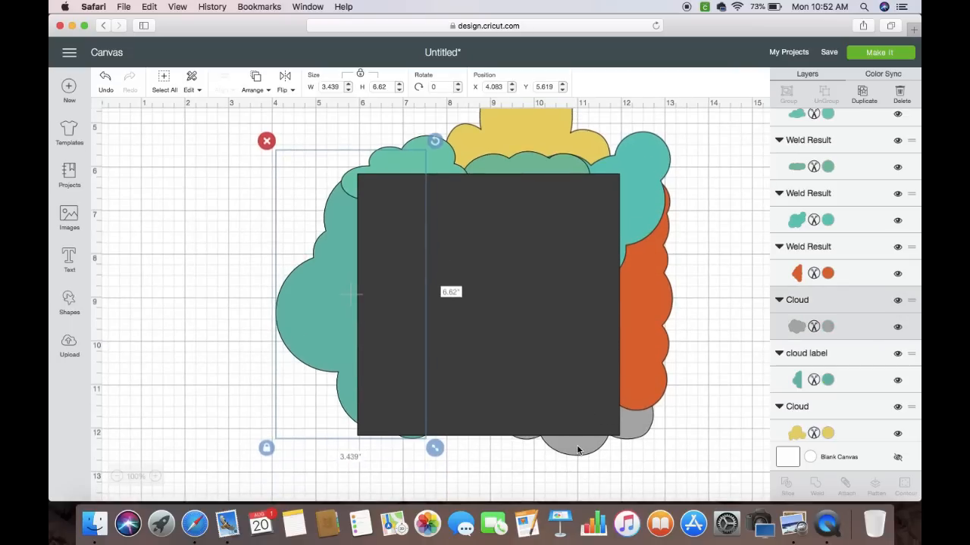
scroll(818, 151, "up", 1)
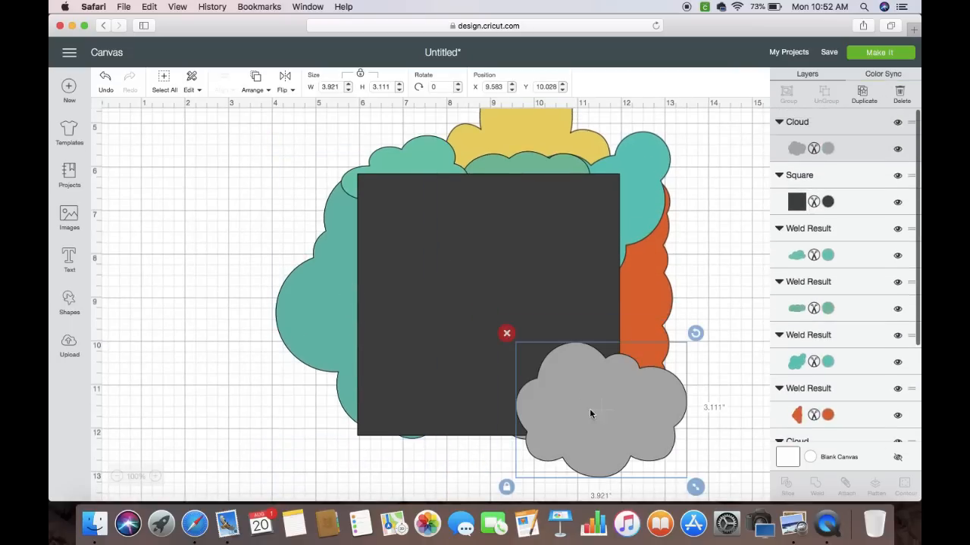
left_click_drag(589, 448, 408, 434)
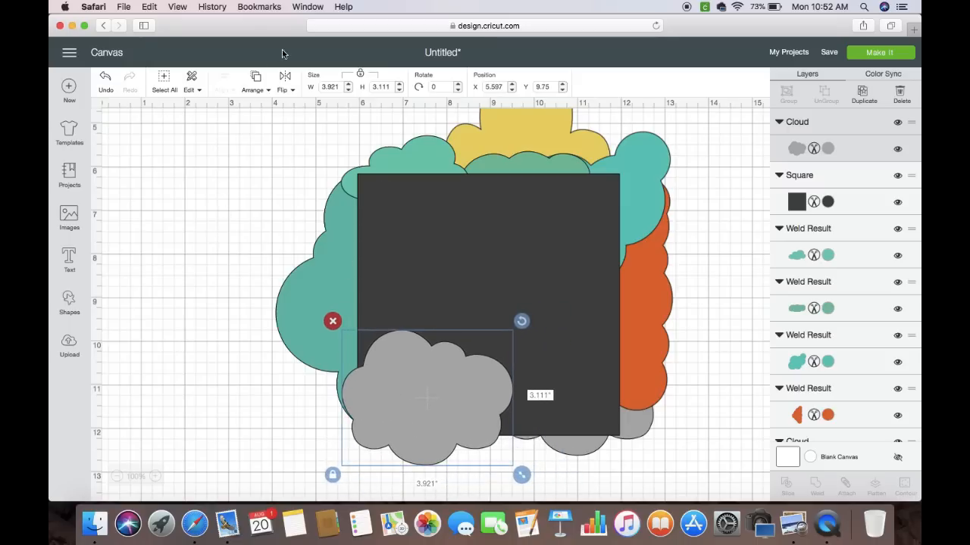
Weld all the clouds and the square into one shape and move it to about X 3.03, Y 4.61.
left_click(163, 88)
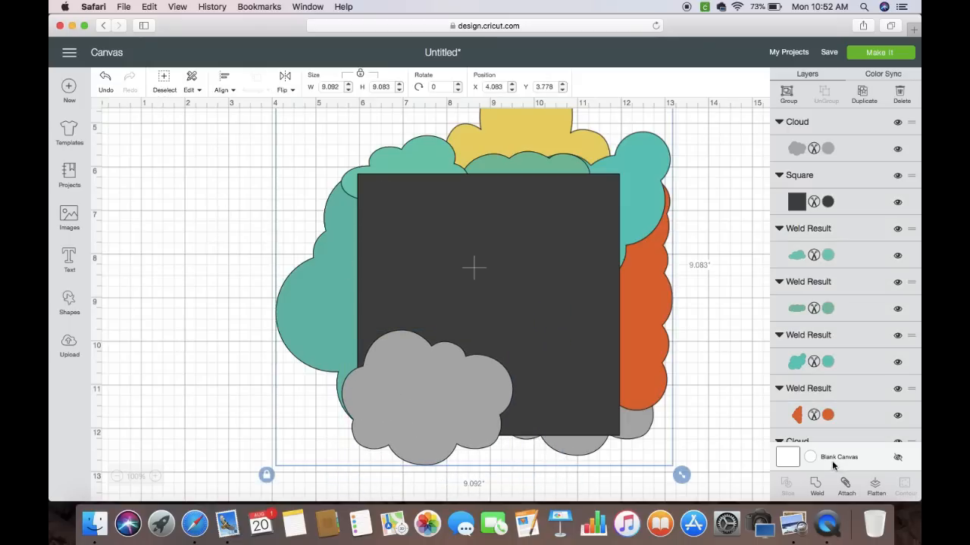
left_click(821, 491)
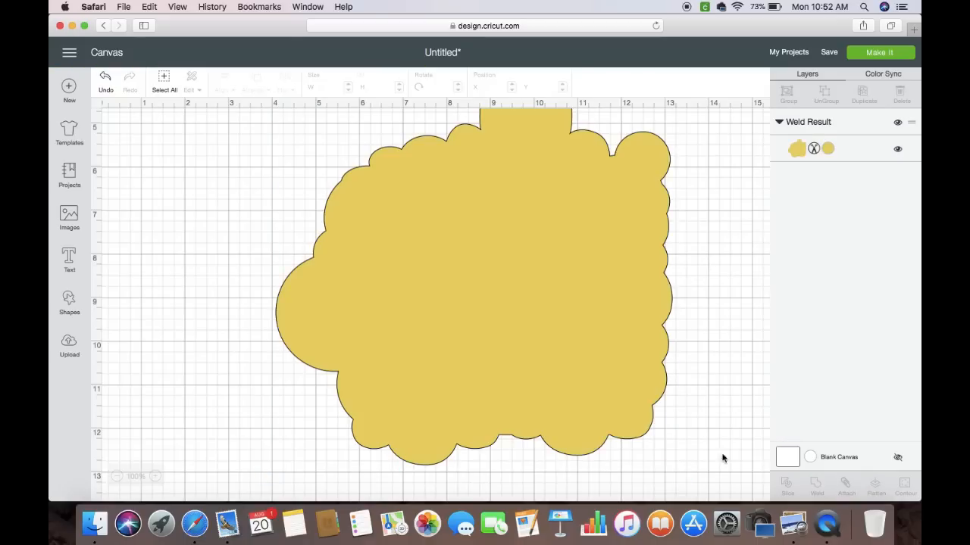
left_click_drag(562, 366, 519, 388)
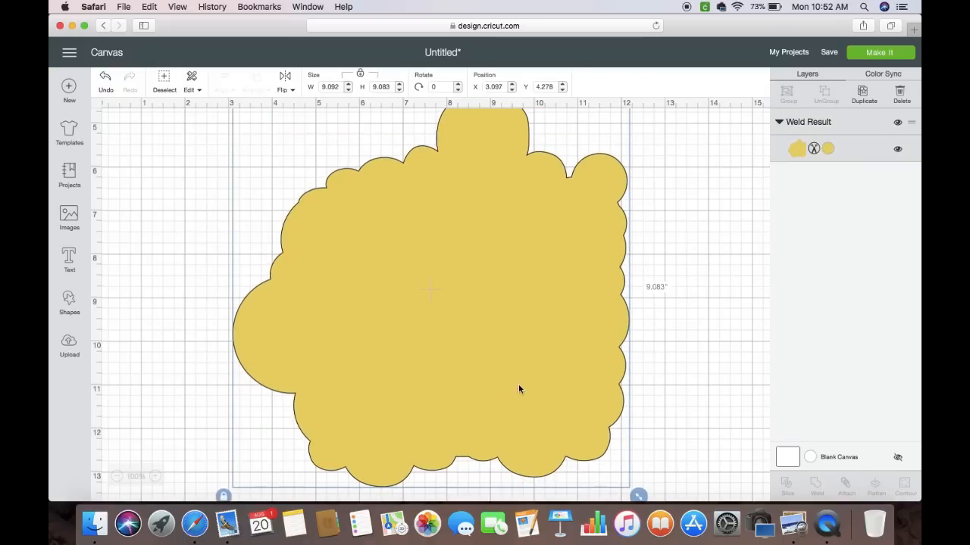
mouse_move(573, 290)
left_mouse_down()
mouse_move(571, 307)
mouse_move(572, 295)
left_mouse_up()
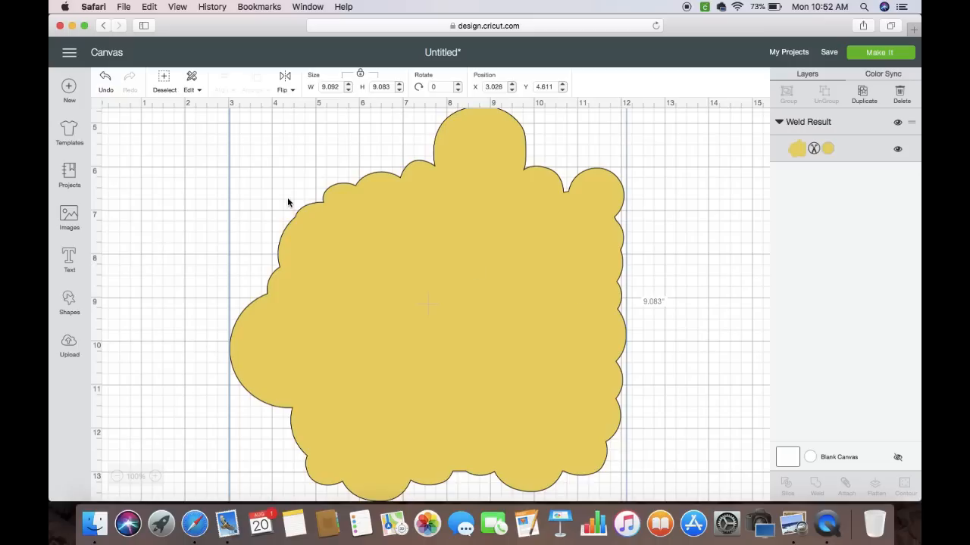
Undo the moves and the weld to get back the separate clouds and square, and redo them.
left_click(107, 89)
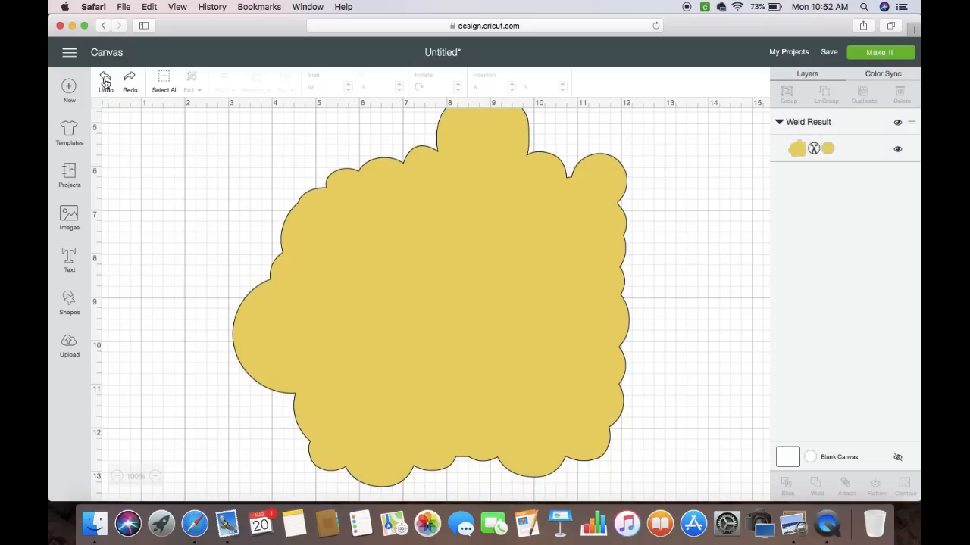
left_click(105, 84)
left_click(106, 83)
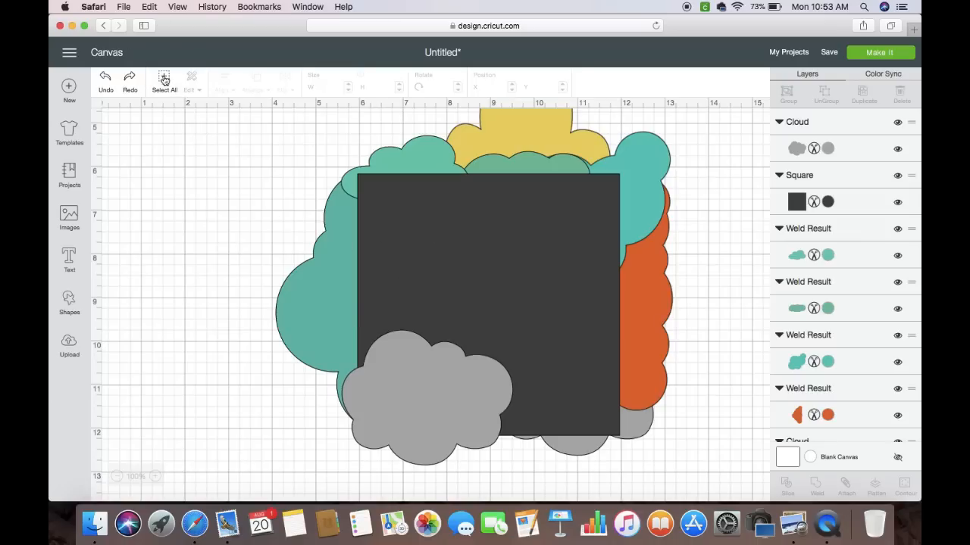
left_click(132, 82)
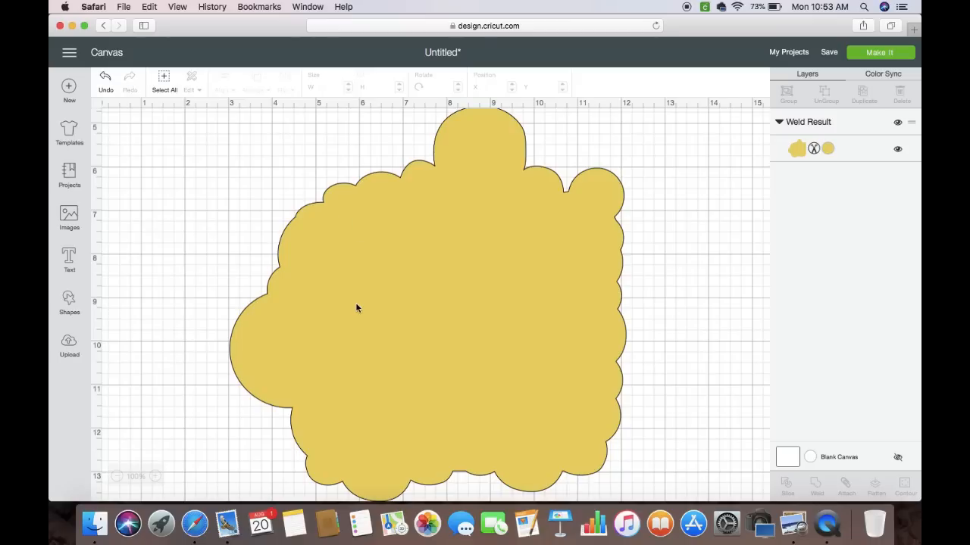
Set the welded shape's width to 6 inches with proportions locked and move it to about X 2.72, Y 5.65.
left_click_drag(443, 322, 441, 322)
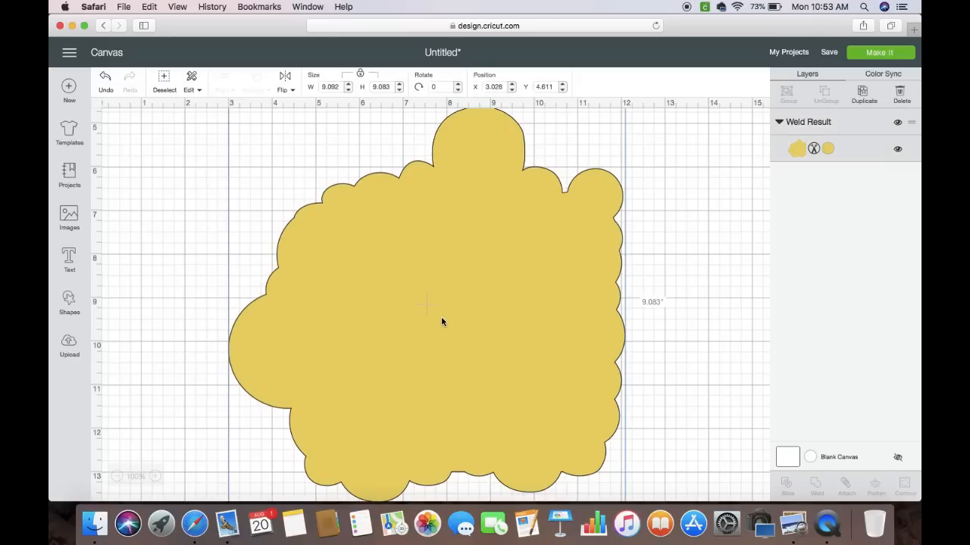
double_click(341, 86)
type("6")
left_click(384, 89)
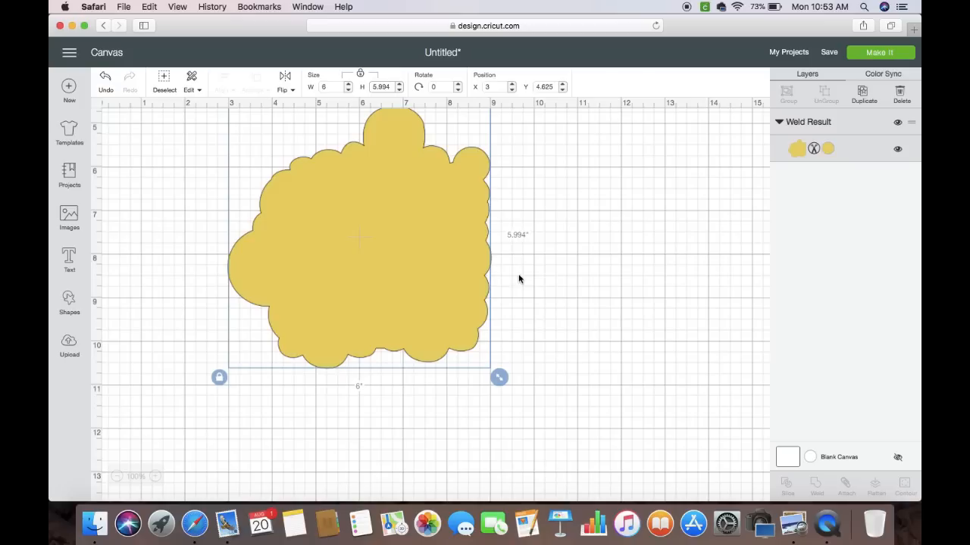
left_click_drag(423, 261, 413, 312)
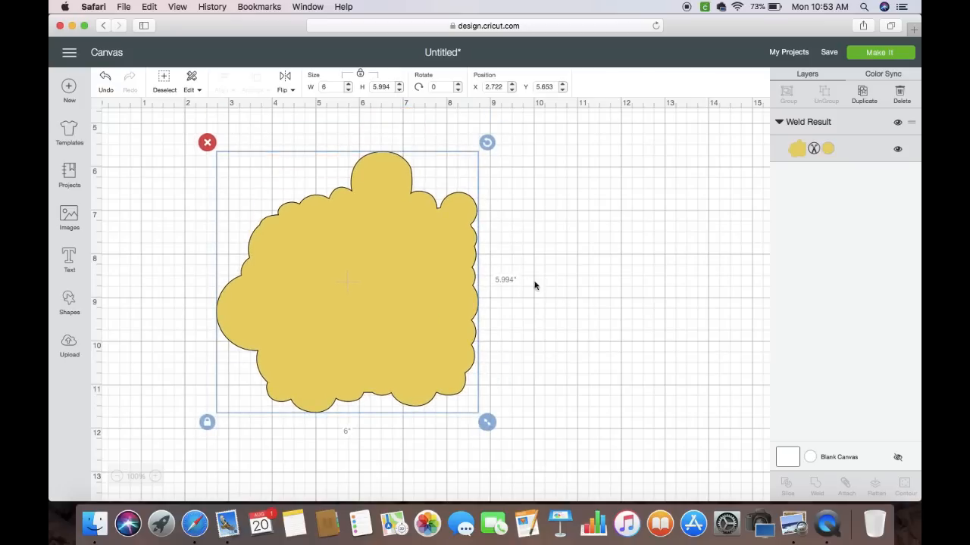
Preview the cut mat, return to the canvas and move the welded cloud shape up to about X 3.25, Y 1.97.
left_click(878, 53)
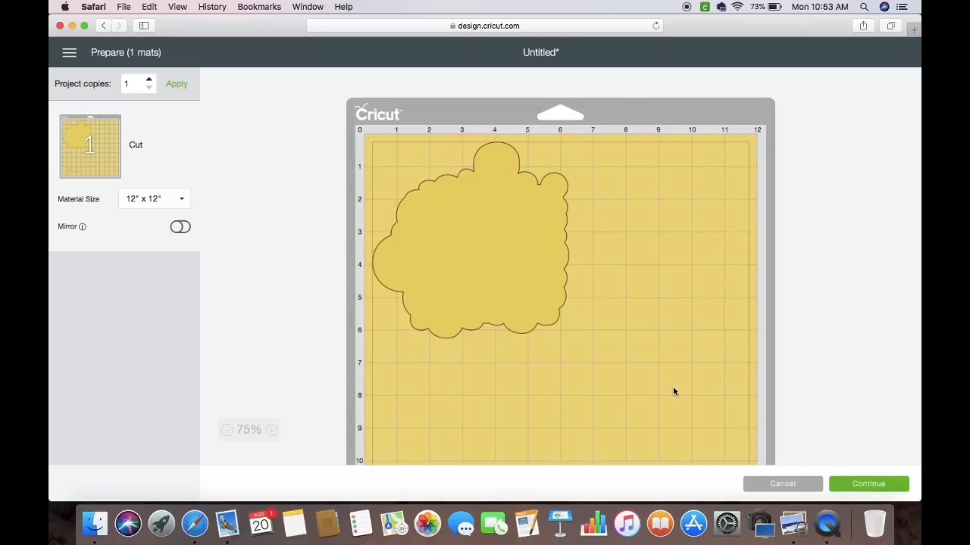
left_click(784, 485)
left_click_drag(330, 438, 357, 278)
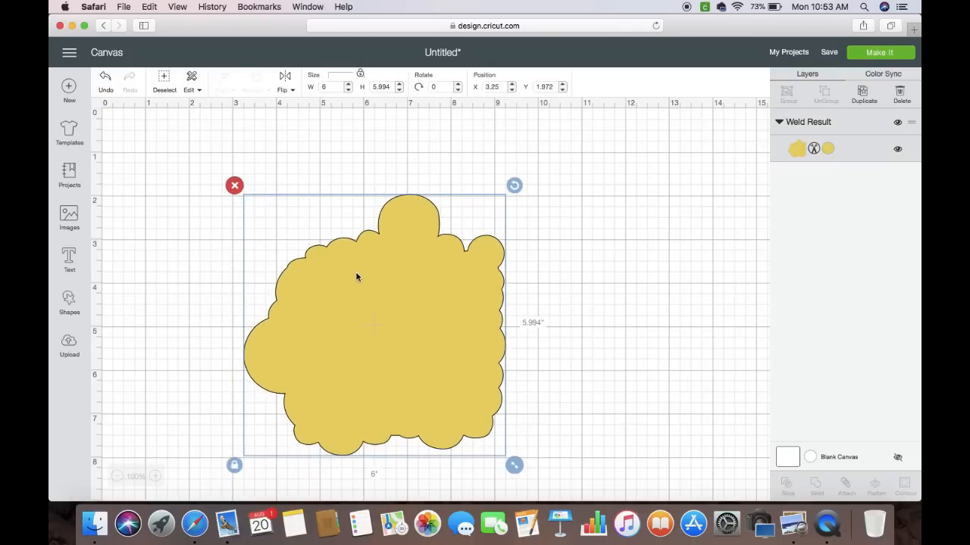